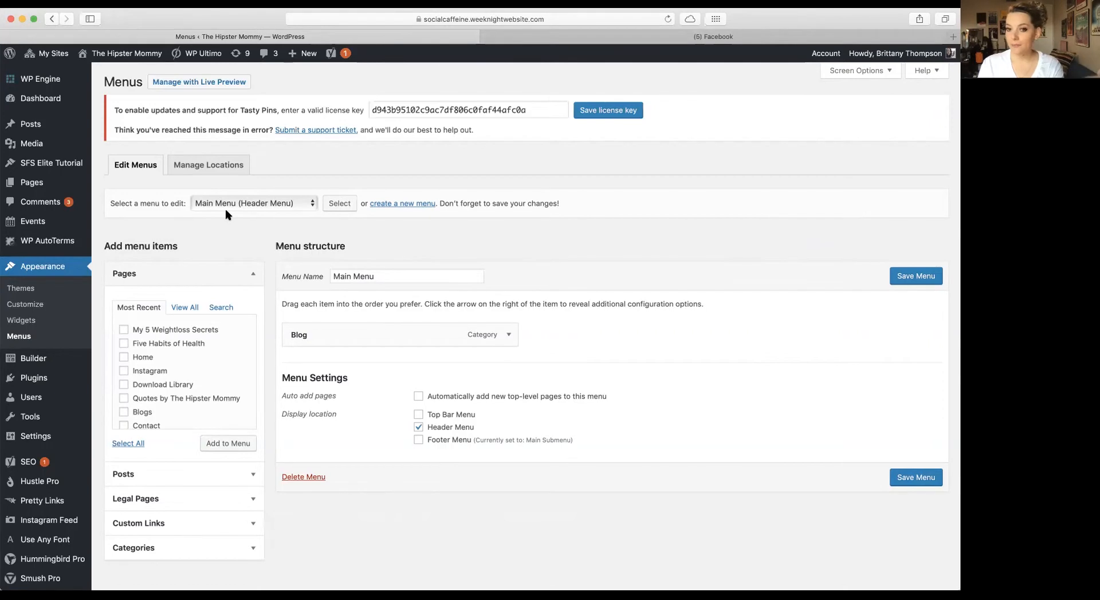
Step: Create a new navigation menu named "Header Nav"
click(394, 206)
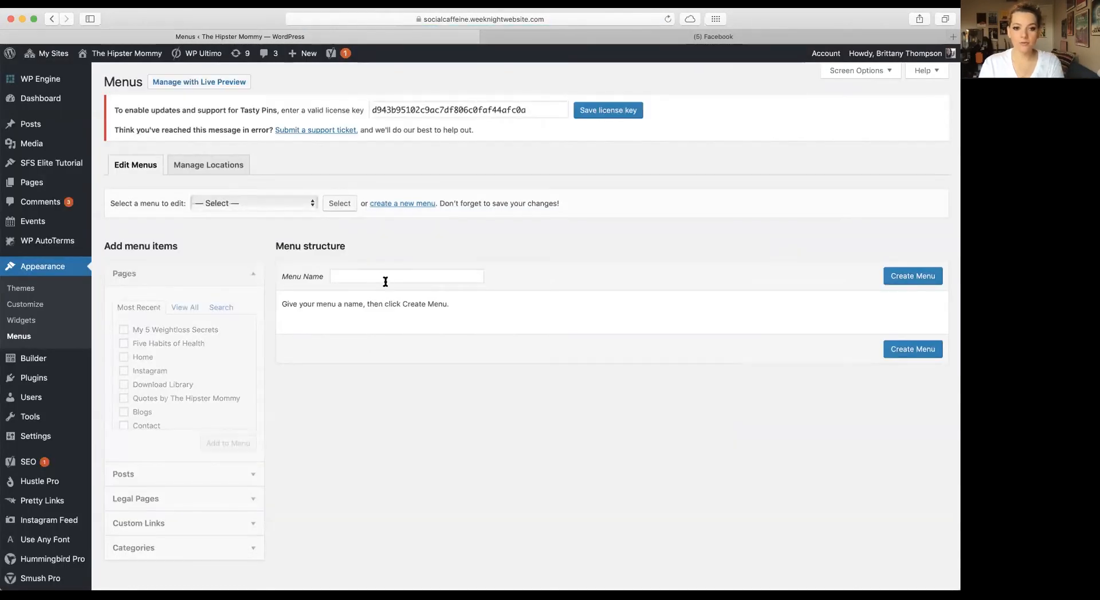
click(385, 277)
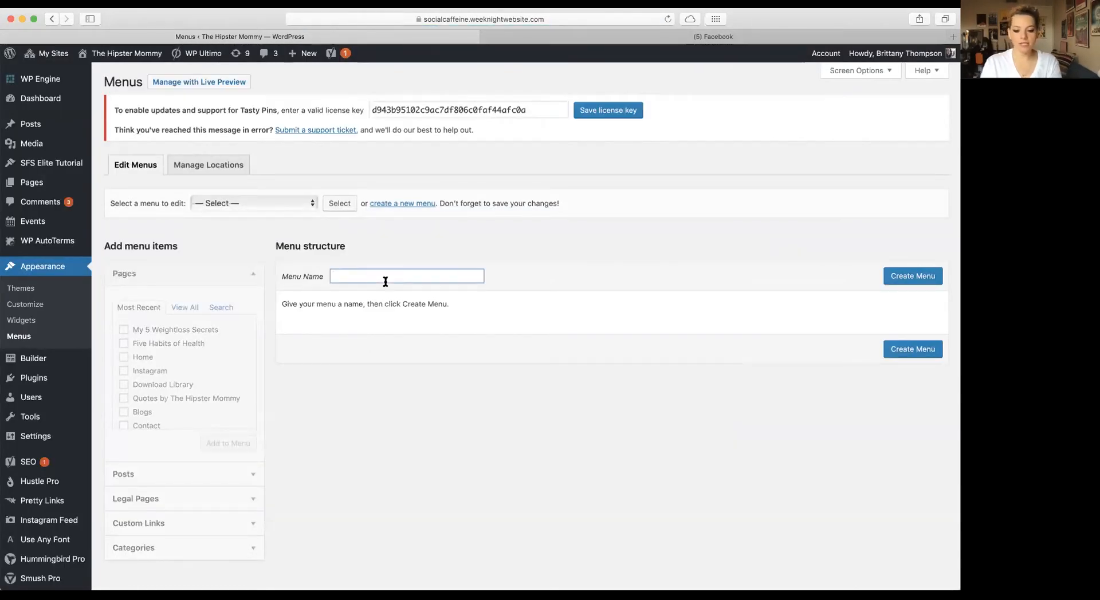
text(Header Nav)
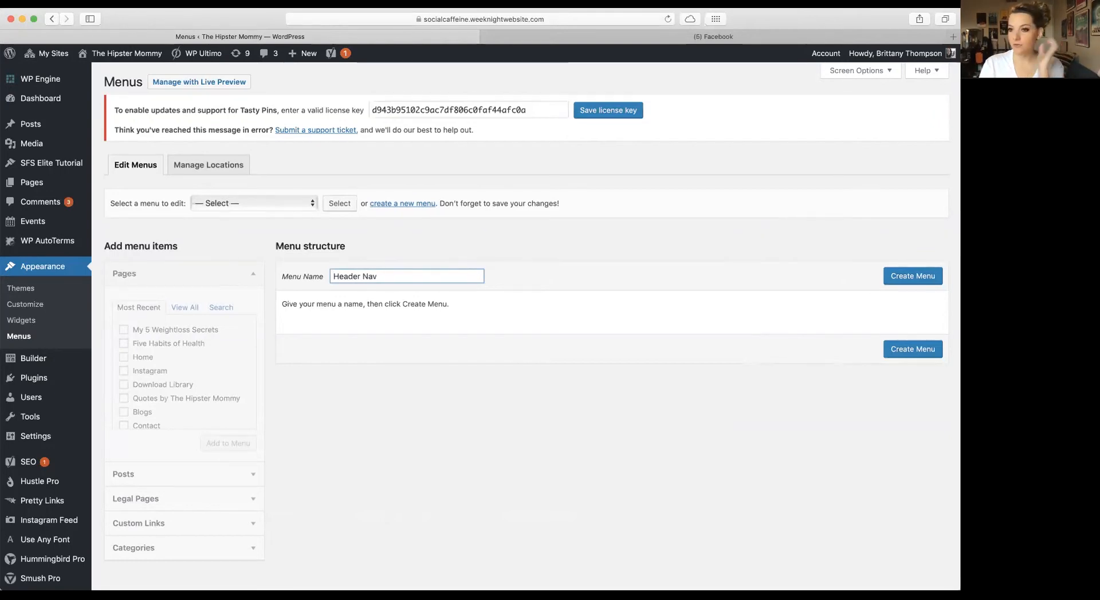
click(924, 281)
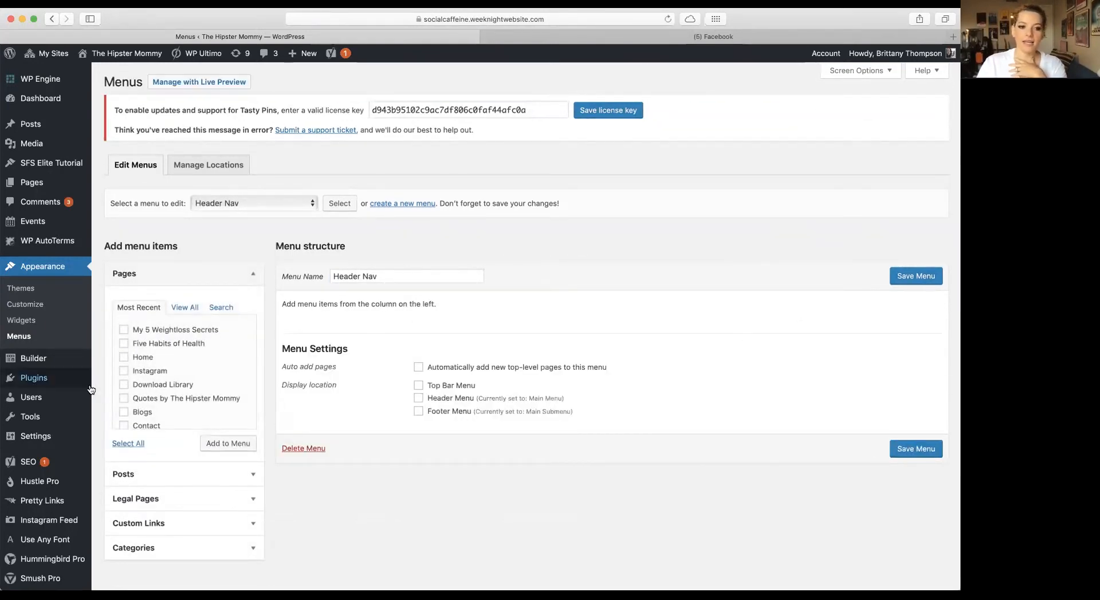
Step: Look through the pages, posts and custom link fields available for adding items to the Header Nav menu
scroll(171, 377, down, 1)
scroll(172, 373, up, 2)
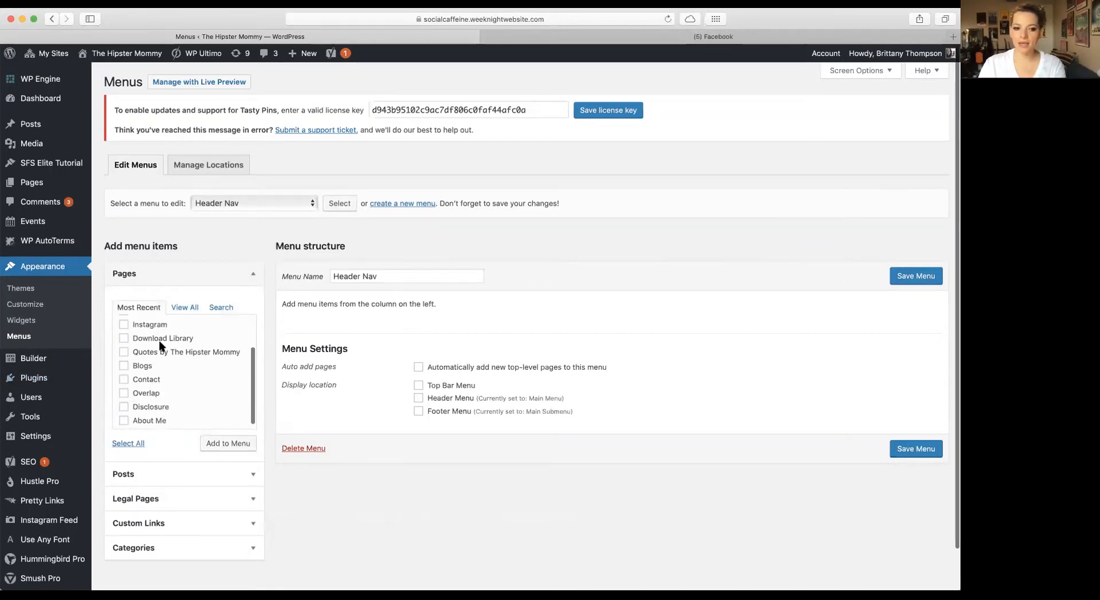
scroll(159, 350, down, 3)
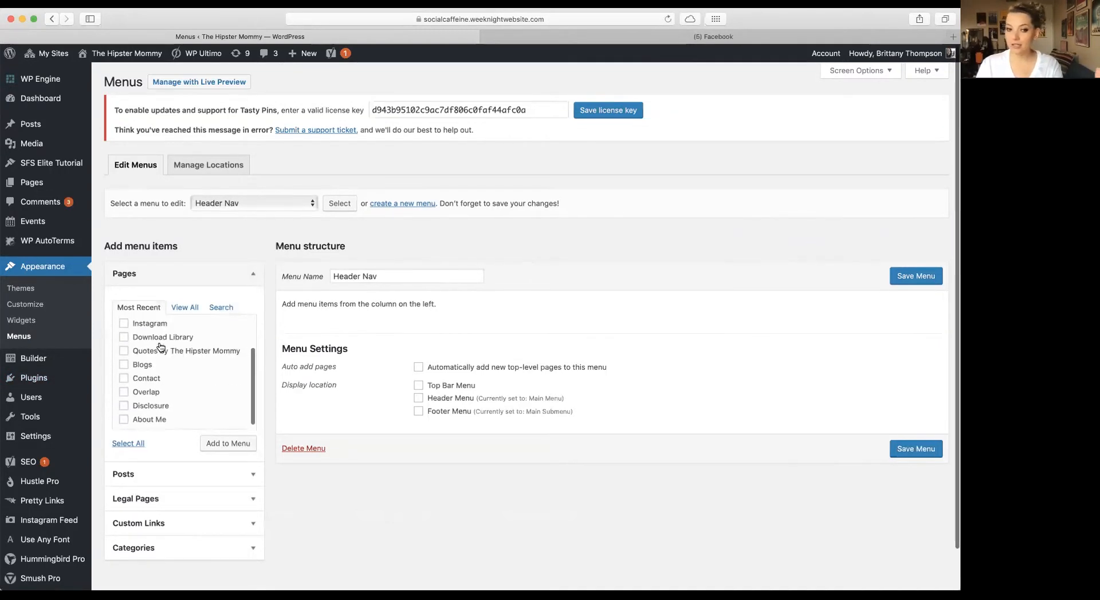
scroll(154, 355, up, 2)
scroll(154, 356, down, 2)
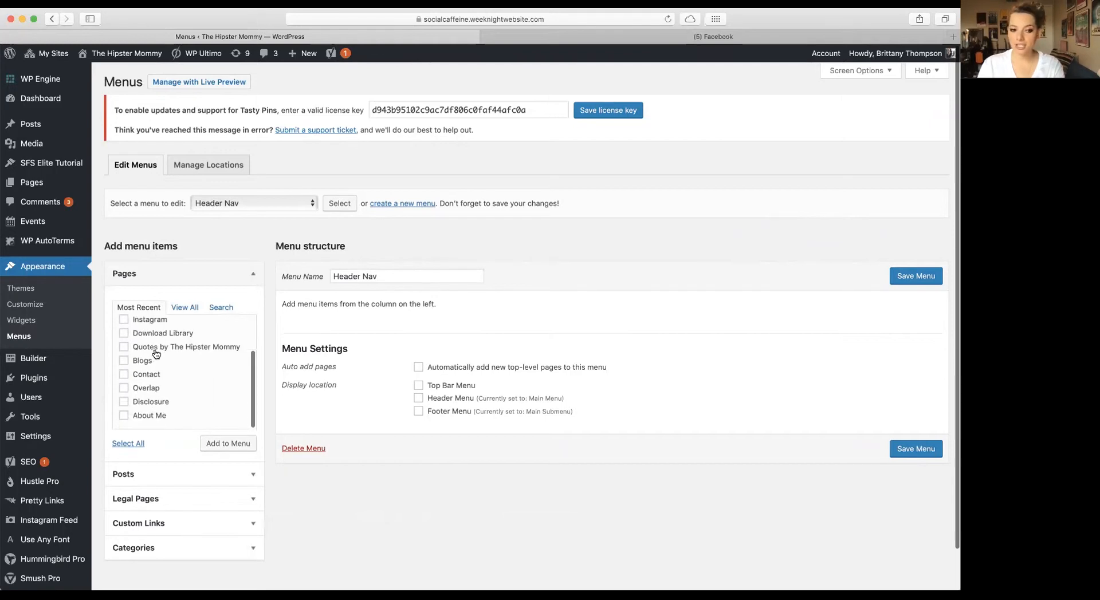
click(144, 473)
click(136, 469)
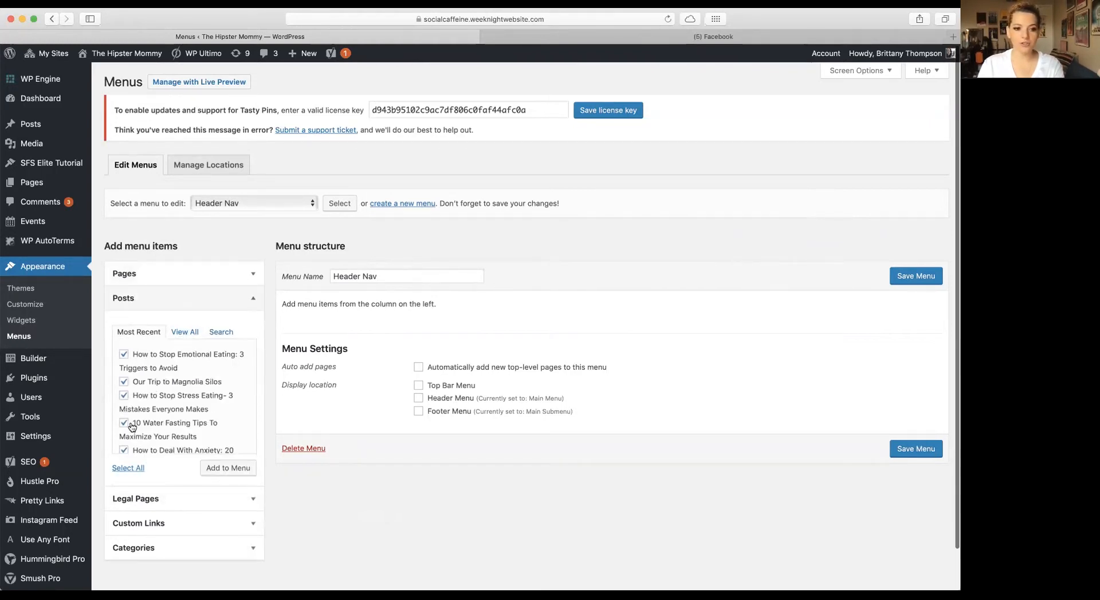
click(148, 526)
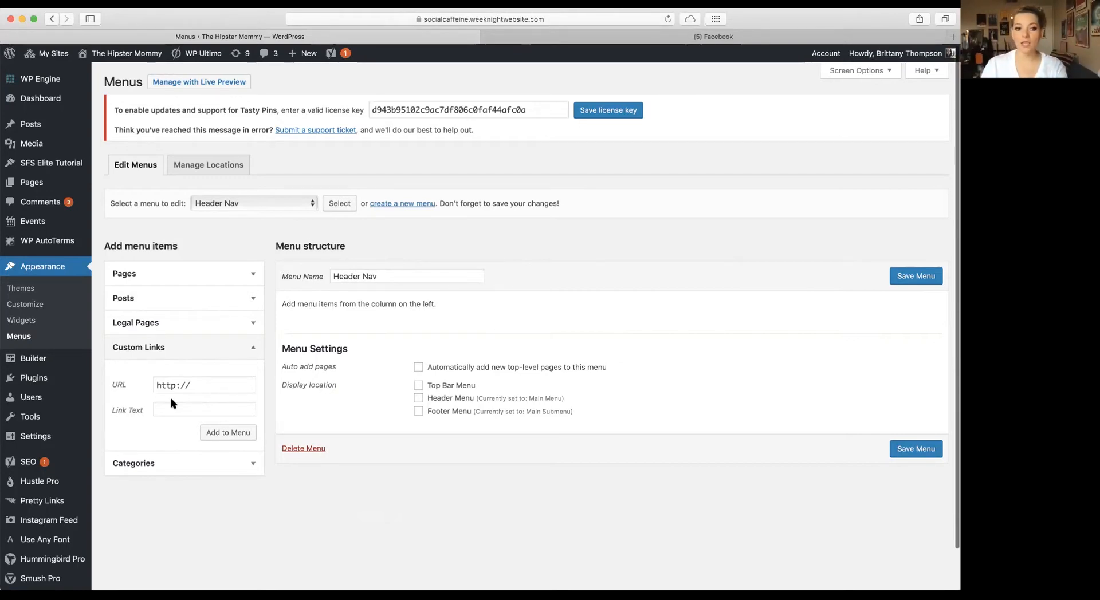
triple_click(184, 387)
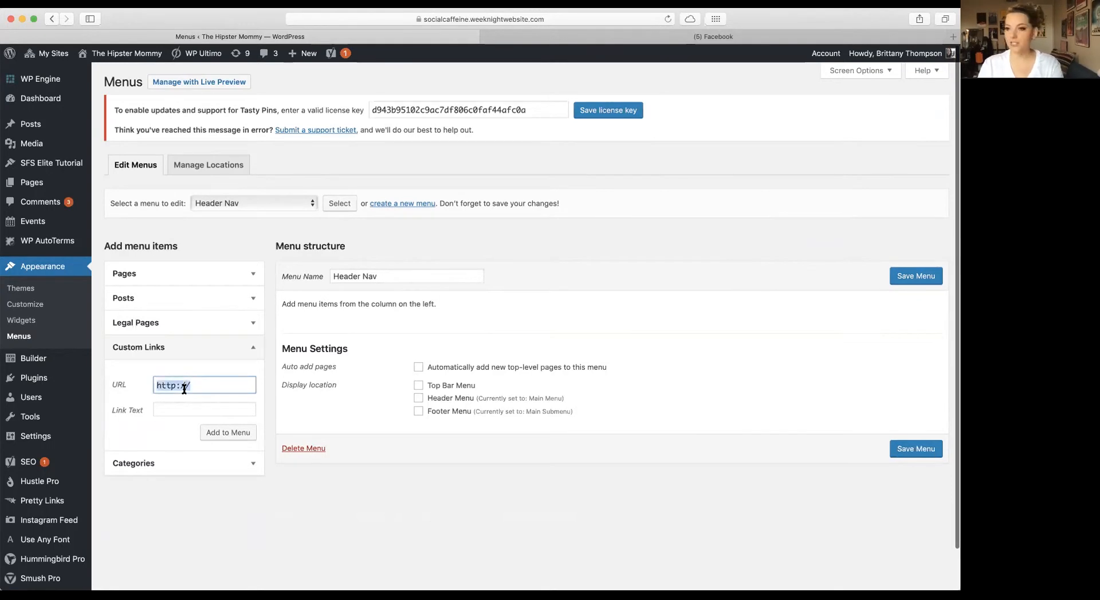
click(184, 386)
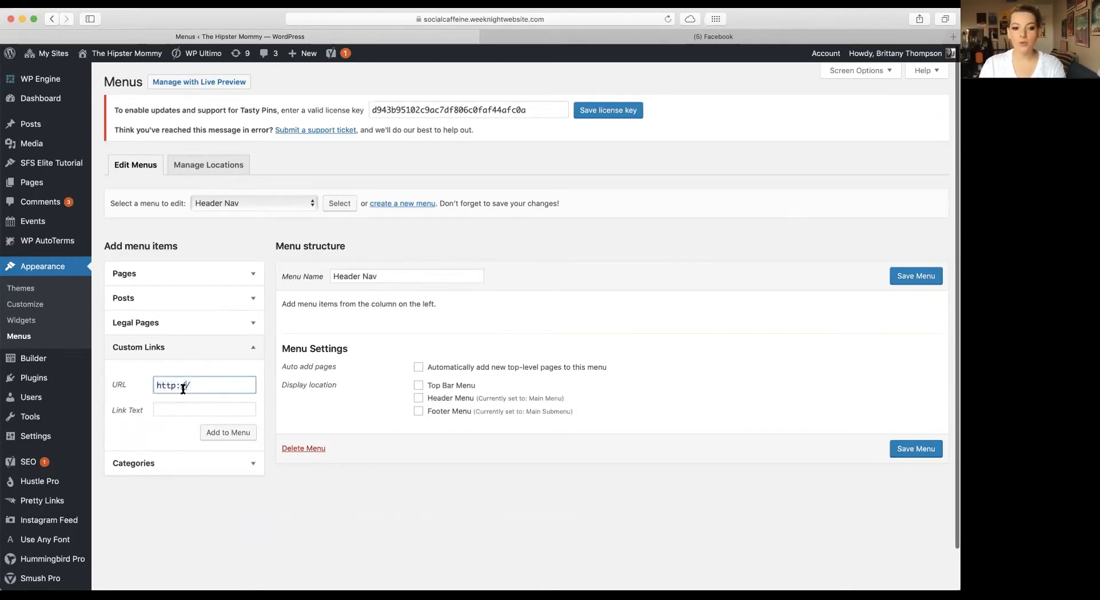
click(186, 409)
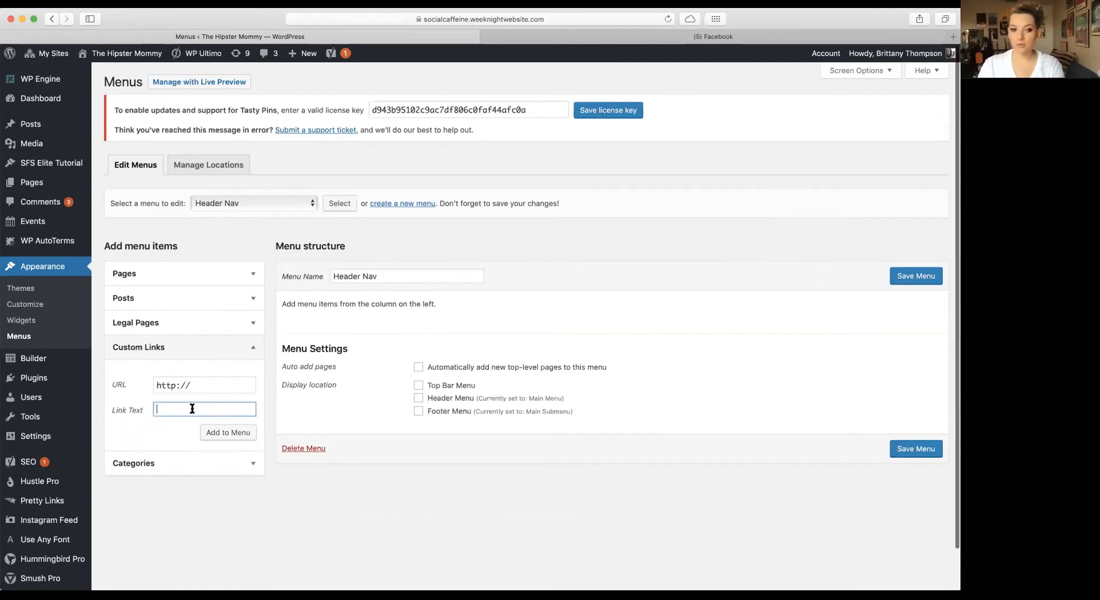
Step: Add the Home, Download Library, Contact and About Me pages to the Header Nav menu
click(164, 278)
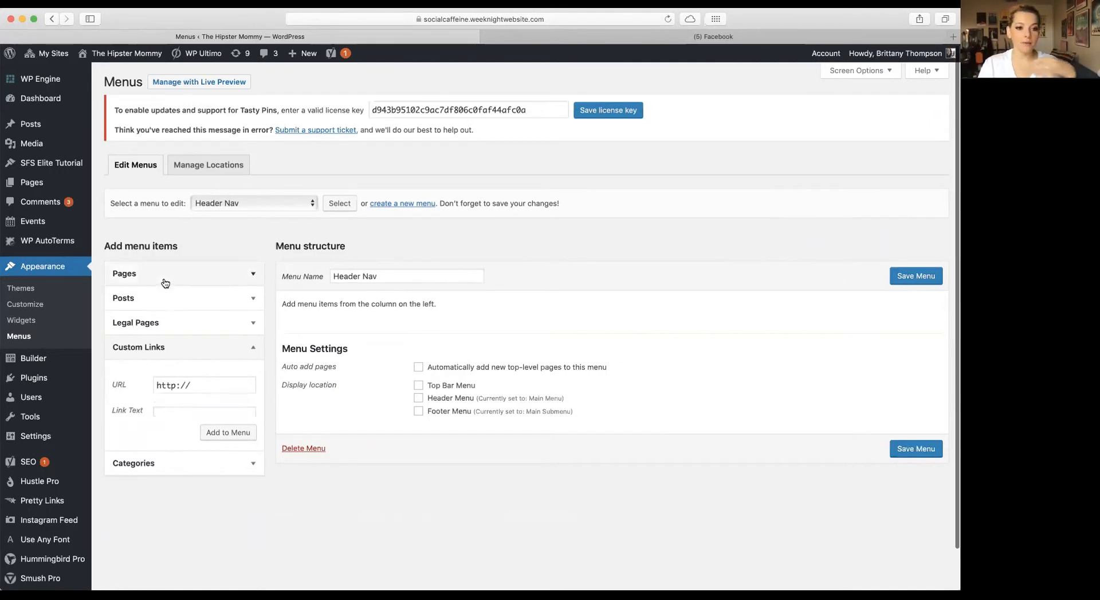
scroll(175, 335, down, 2)
scroll(172, 355, up, 3)
scroll(137, 396, down, 3)
click(130, 404)
click(124, 361)
scroll(153, 358, up, 1)
scroll(153, 358, up, 2)
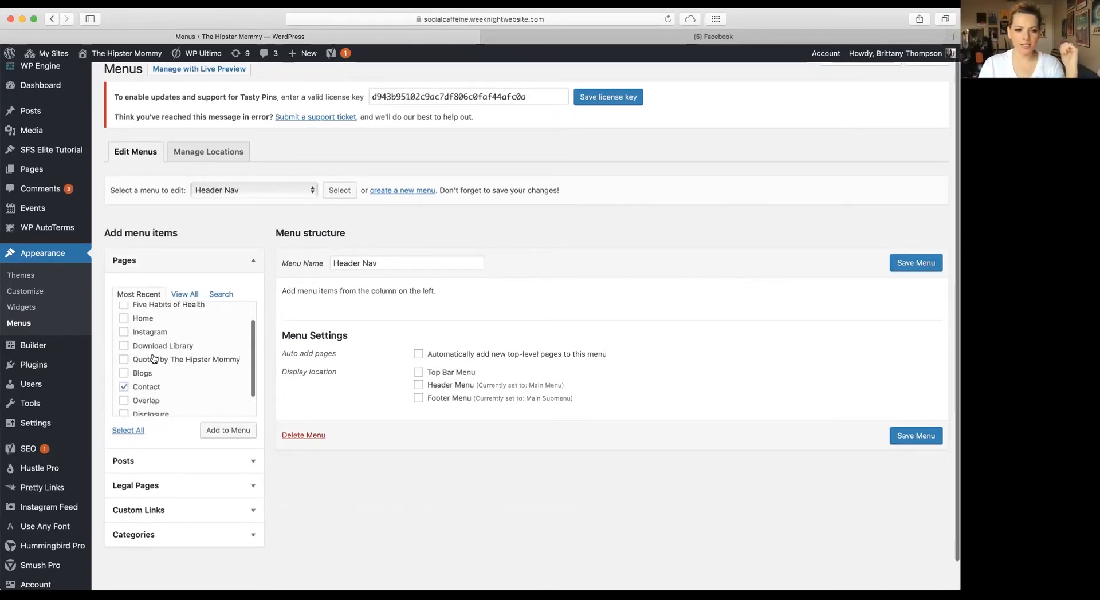
click(151, 359)
scroll(153, 365, up, 1)
click(124, 344)
click(253, 430)
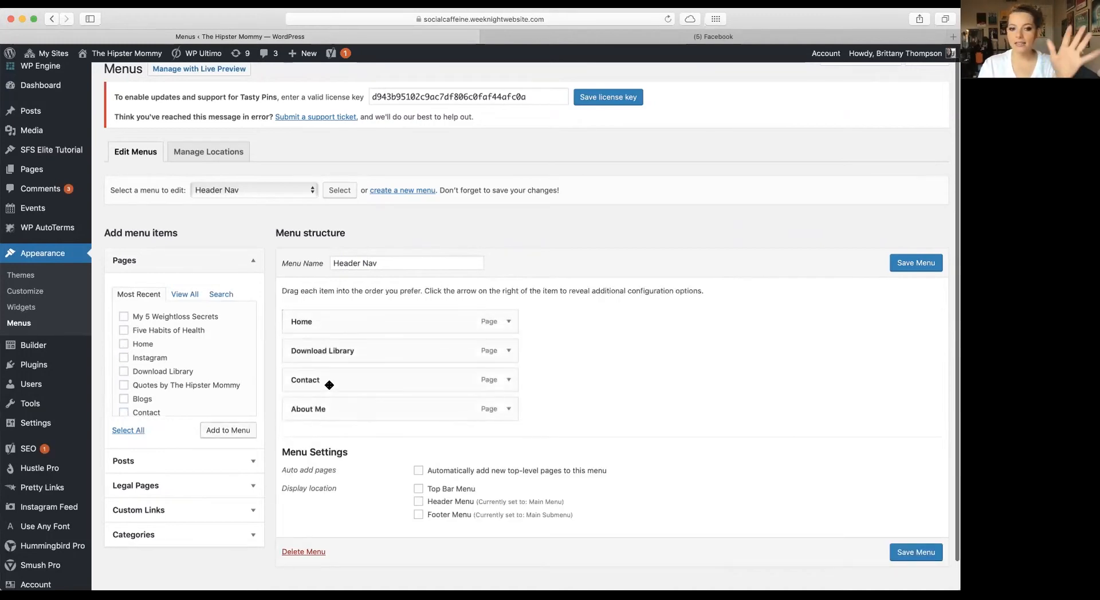
Step: Reorder the menu so Contact comes last, after About Me, and save the menu
drag(334, 351, 352, 411)
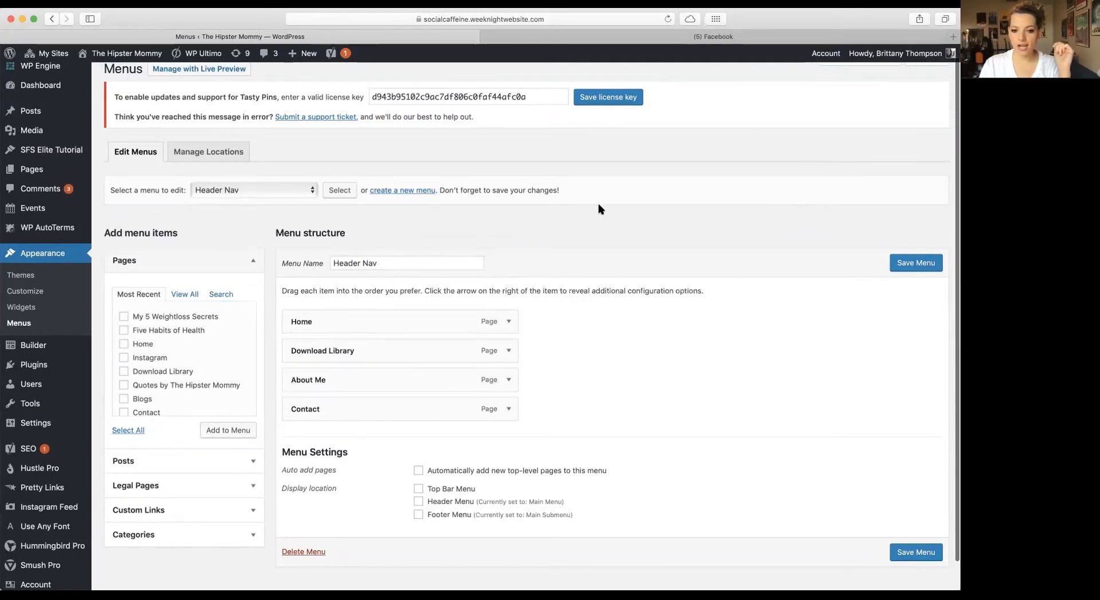
click(912, 263)
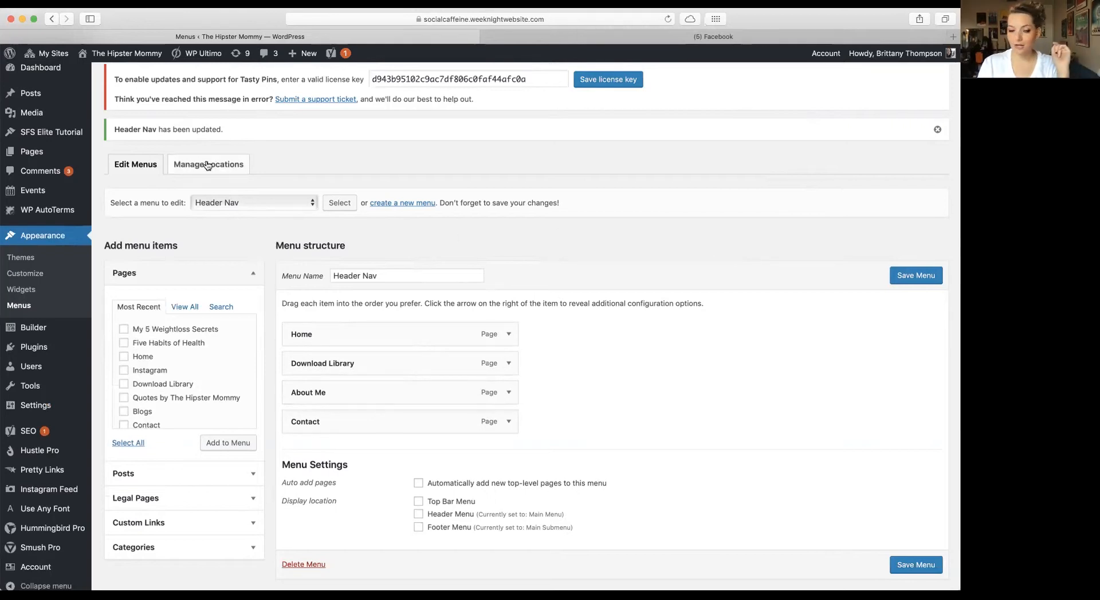
Step: Open the builder's Themer Layouts and change the status of the existing "Header" layout to Draft
mouse_move(35, 329)
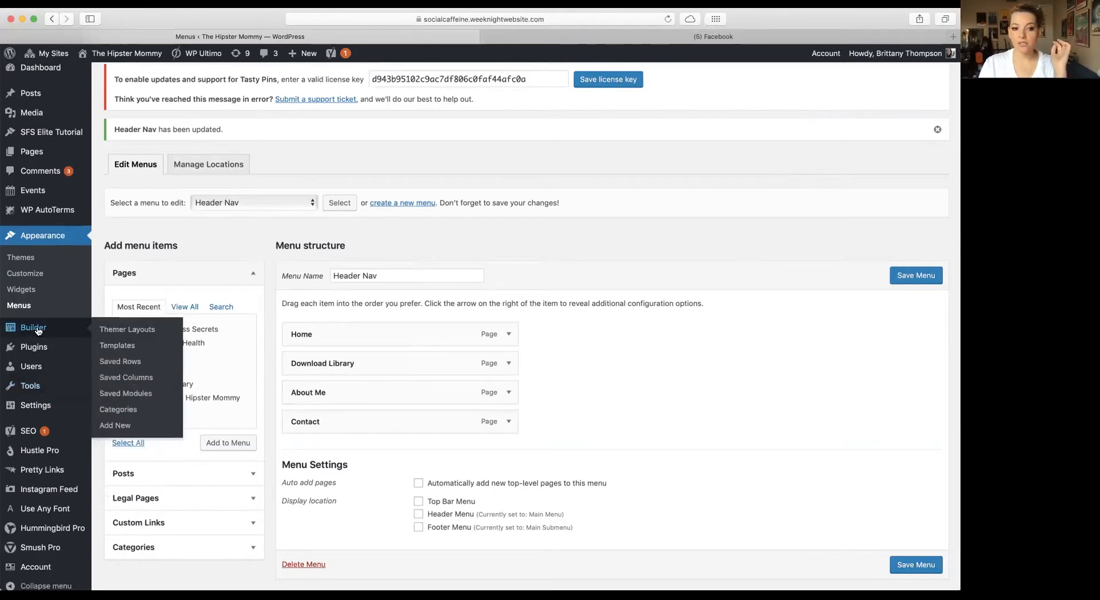
click(124, 335)
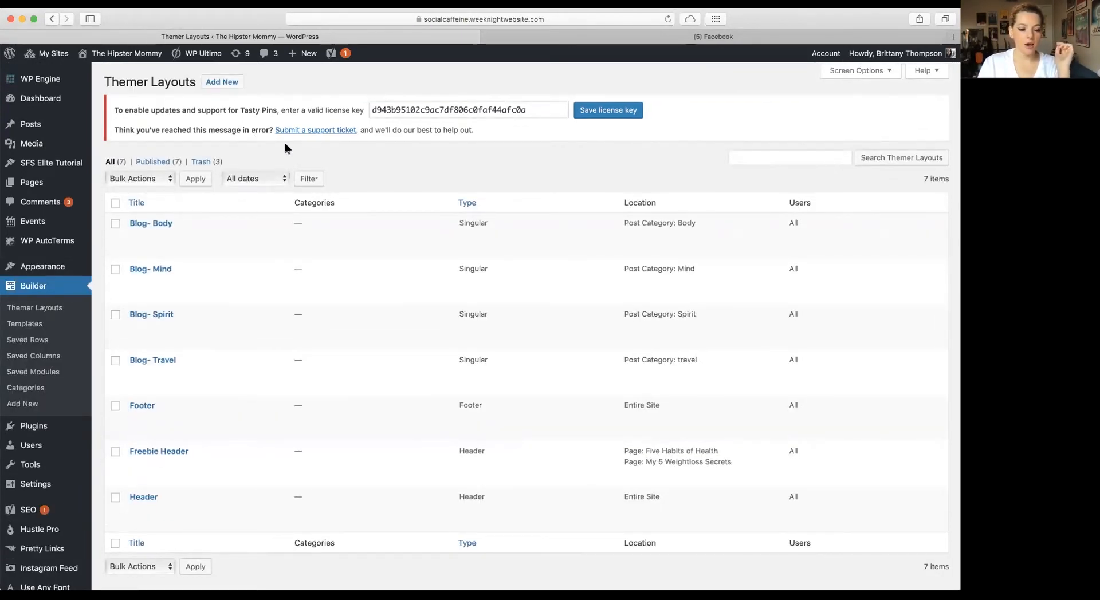
mouse_move(180, 241)
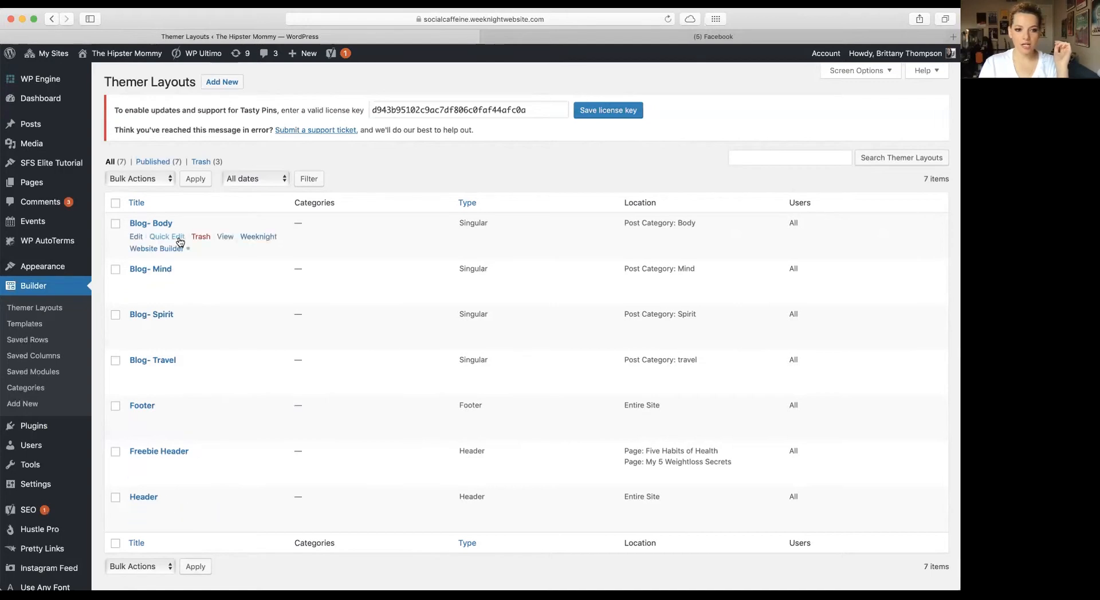
mouse_move(143, 509)
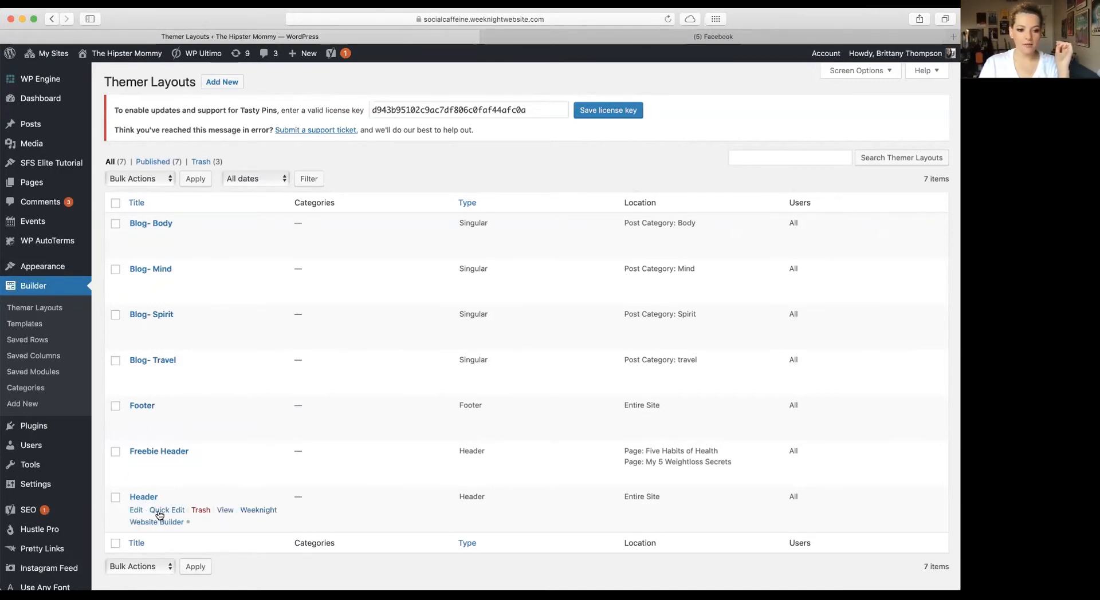
click(160, 515)
scroll(793, 344, down, 3)
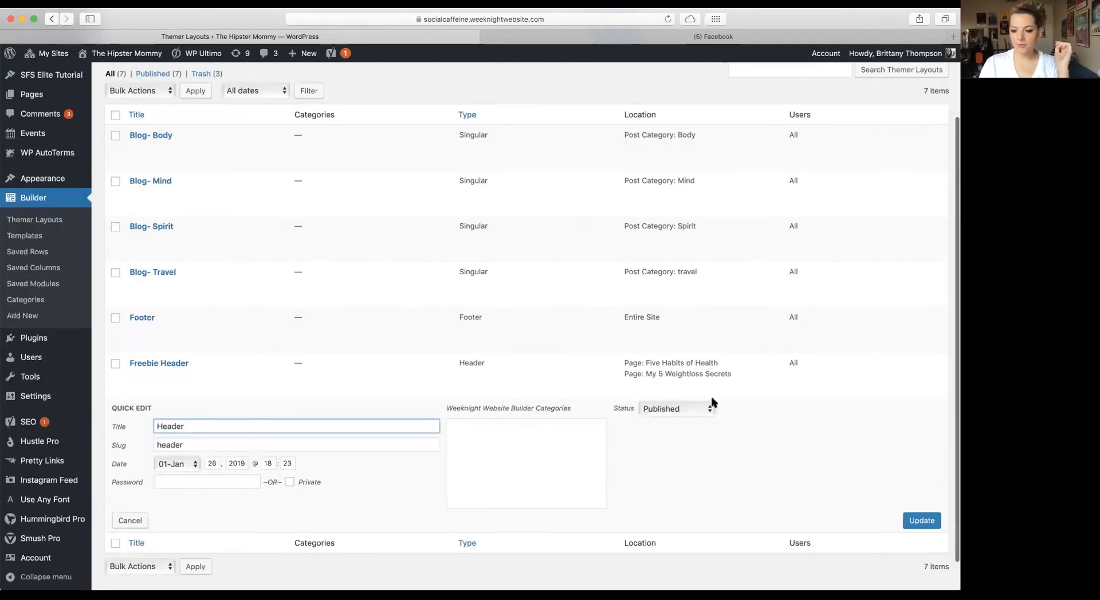
click(678, 409)
click(670, 433)
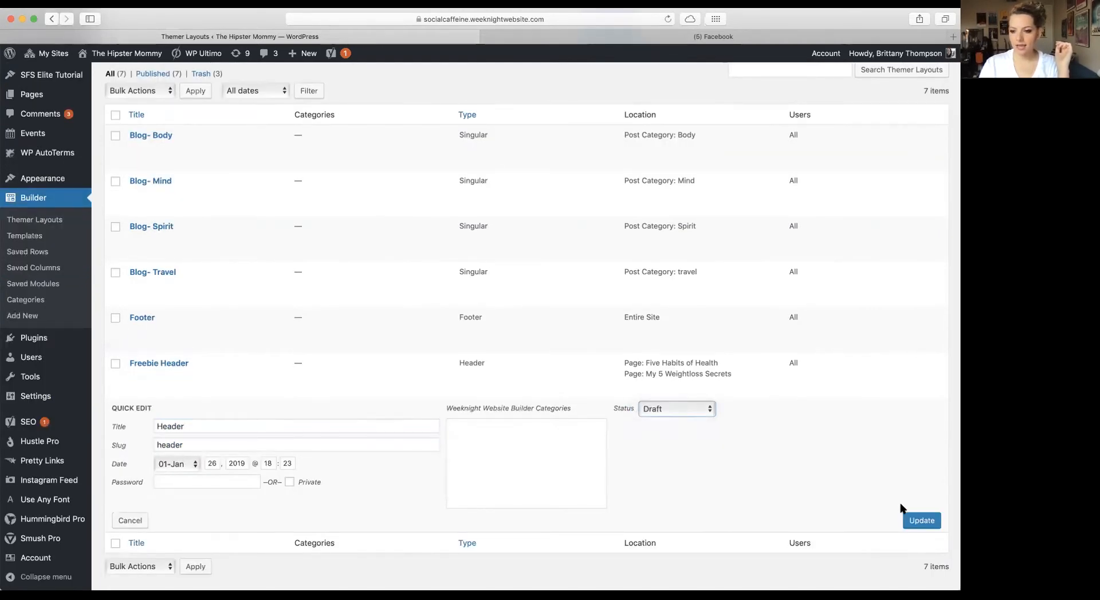
click(921, 520)
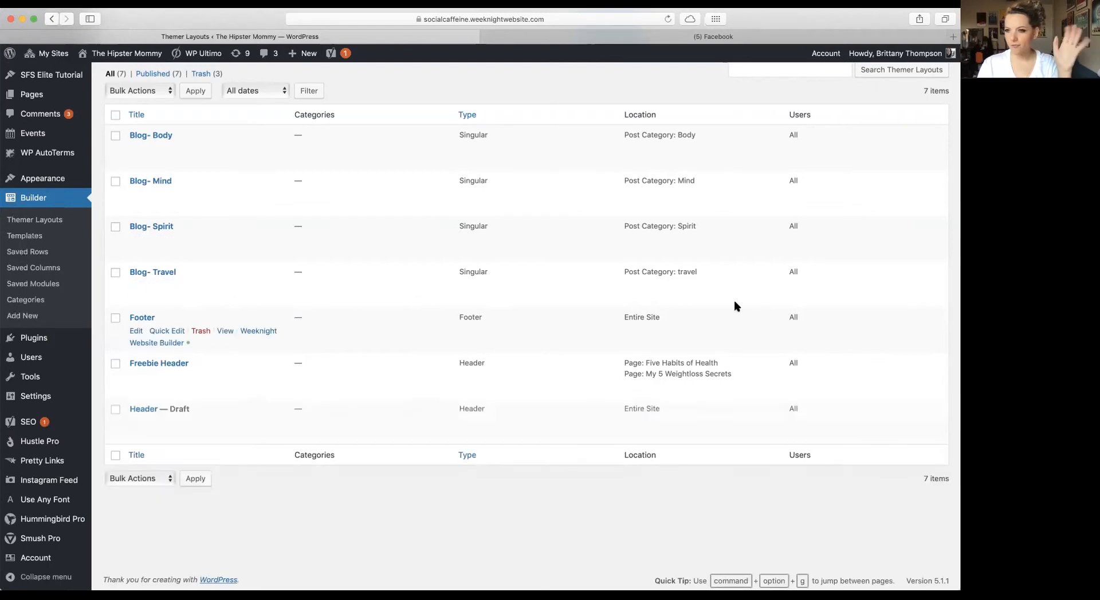
Step: Add a new Themer Layout titled "Main Header" with the Header layout type
scroll(383, 287, up, 3)
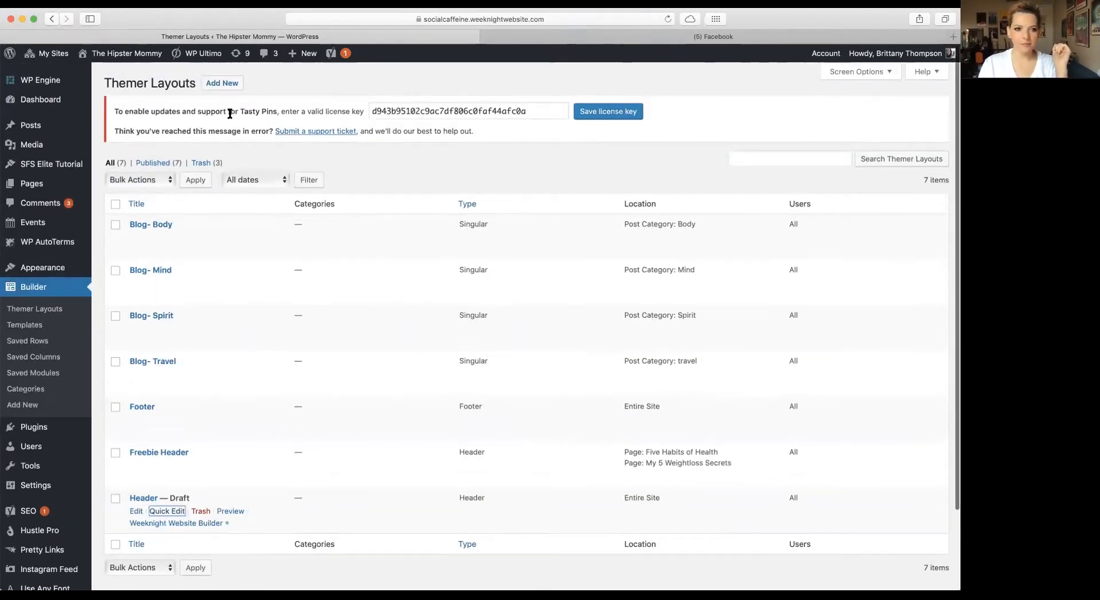
click(224, 83)
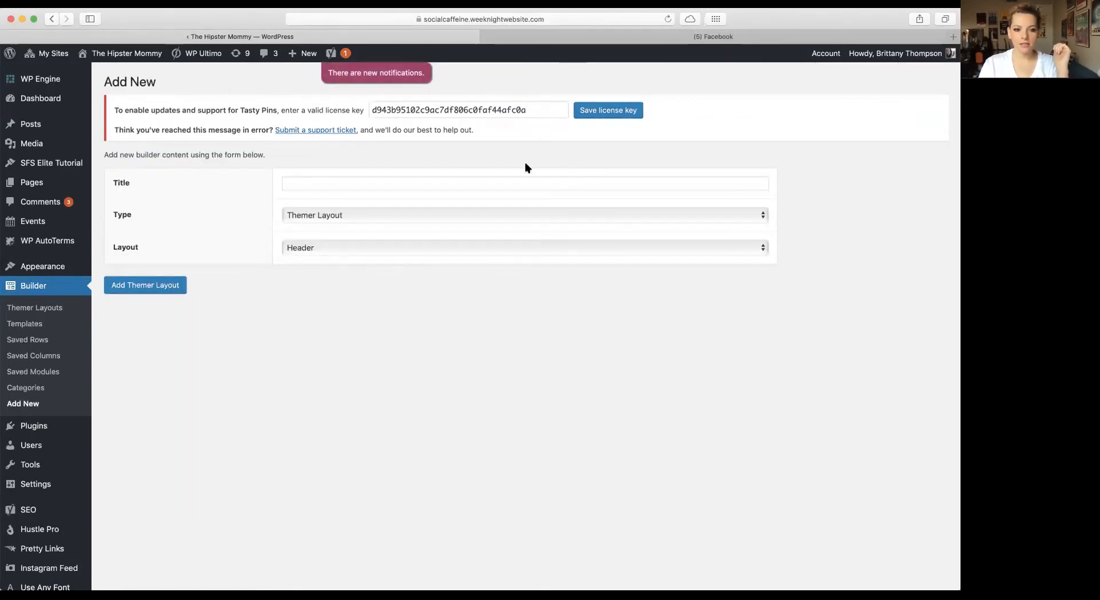
click(393, 187)
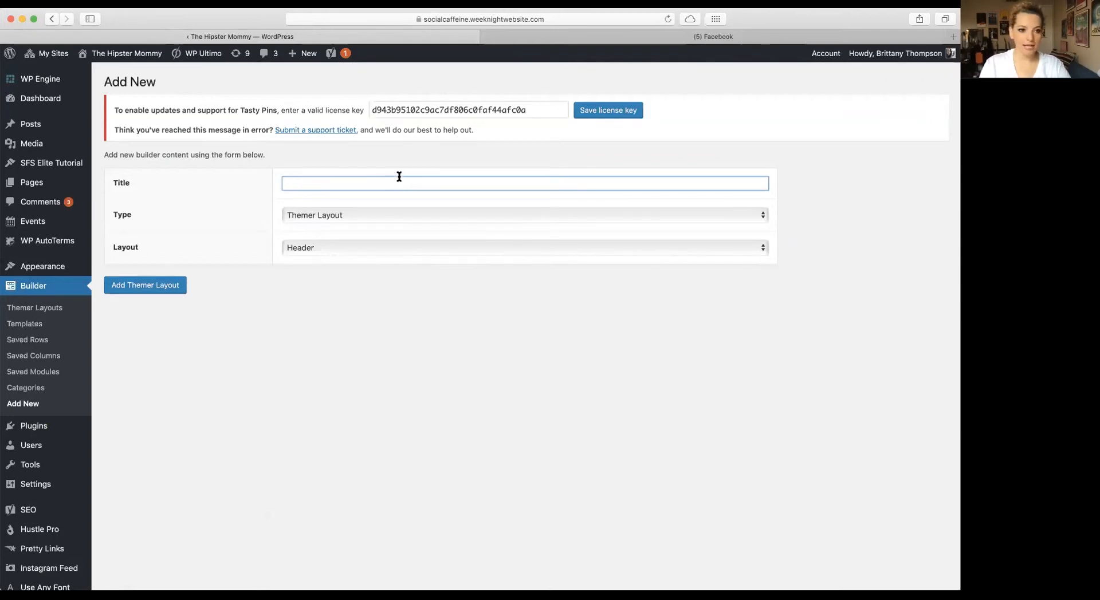
text(Header)
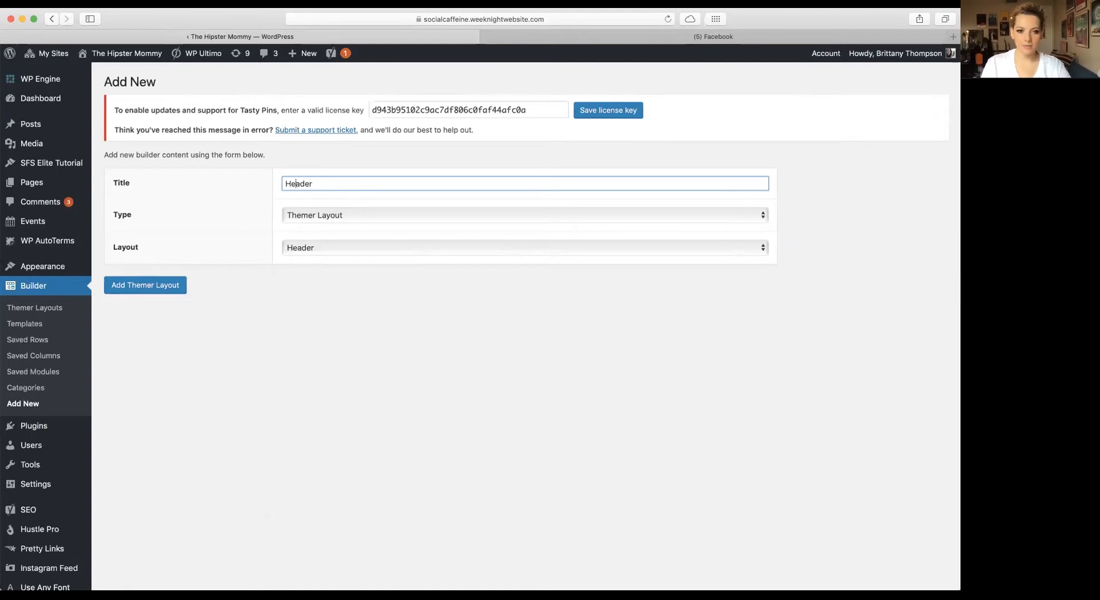
text(Main)
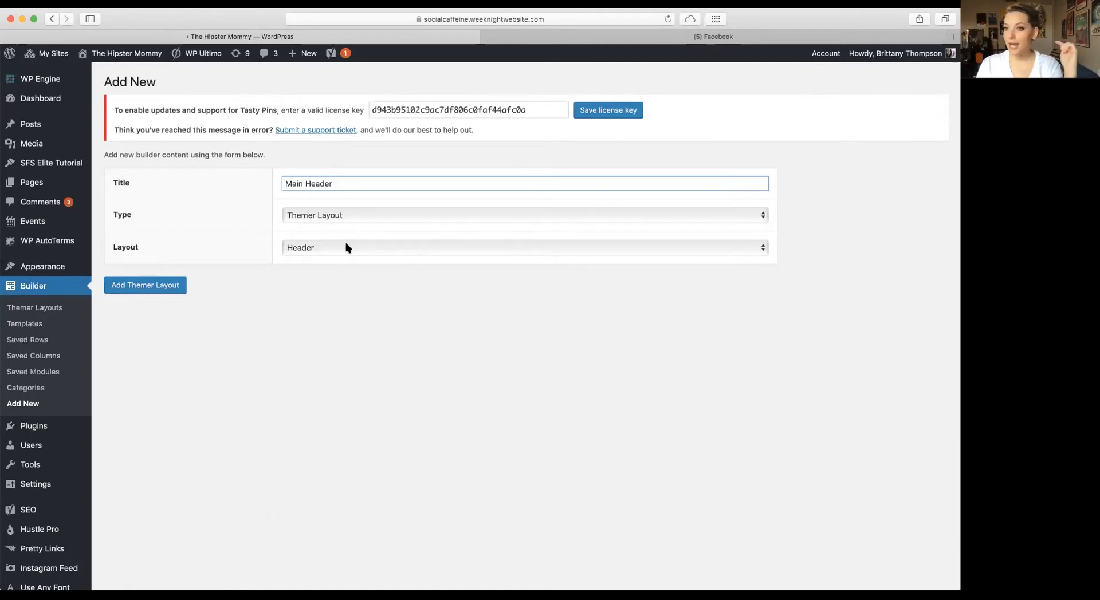
click(162, 290)
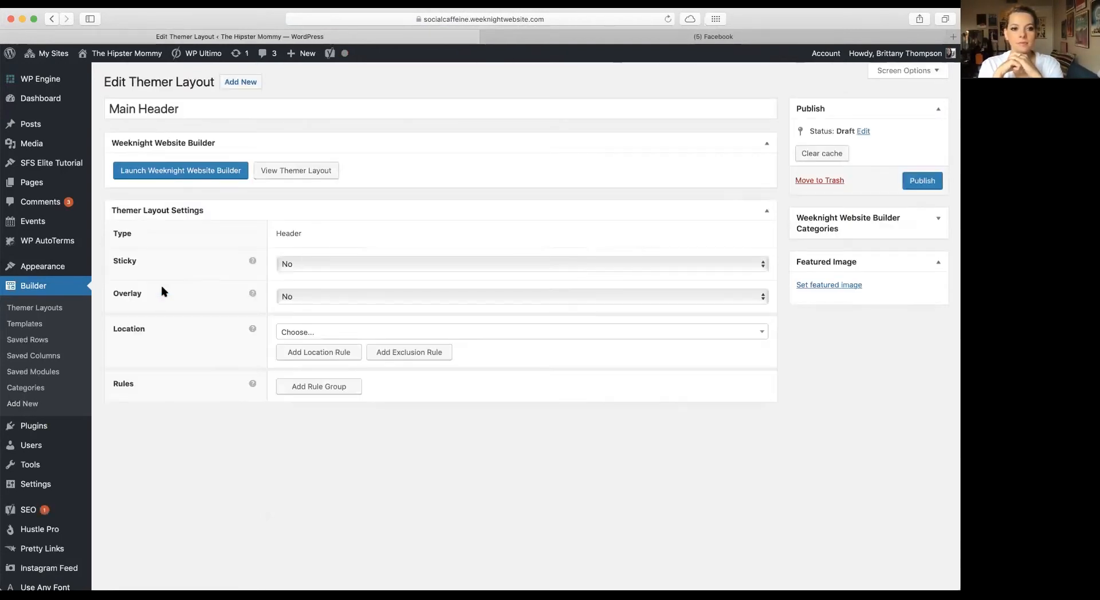
Step: Make the Main Header layout sticky and enable its Shrink setting
click(300, 264)
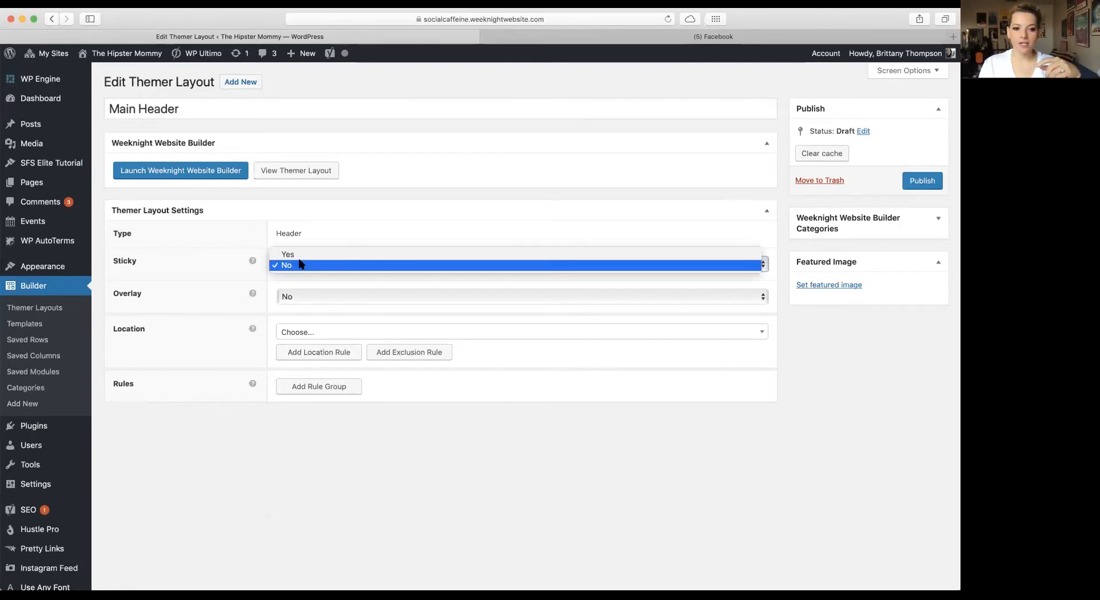
click(301, 265)
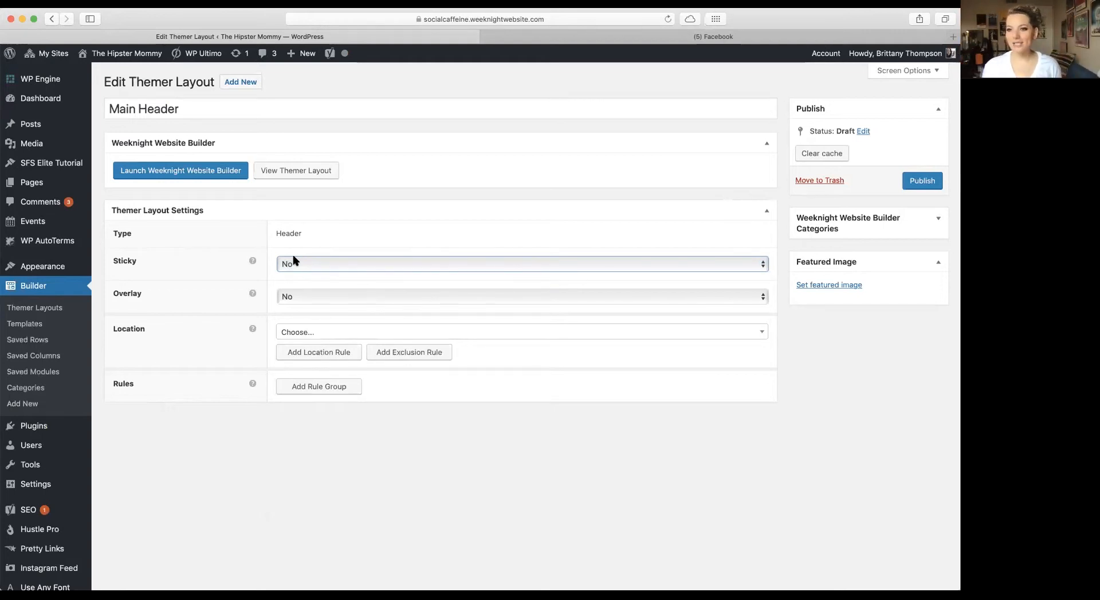
click(303, 262)
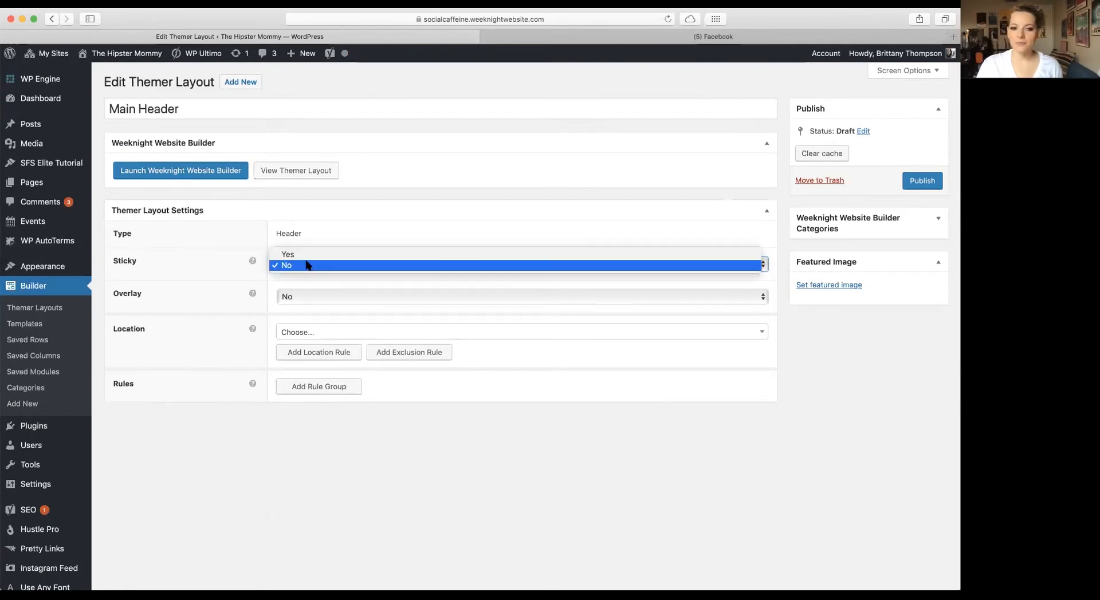
click(306, 256)
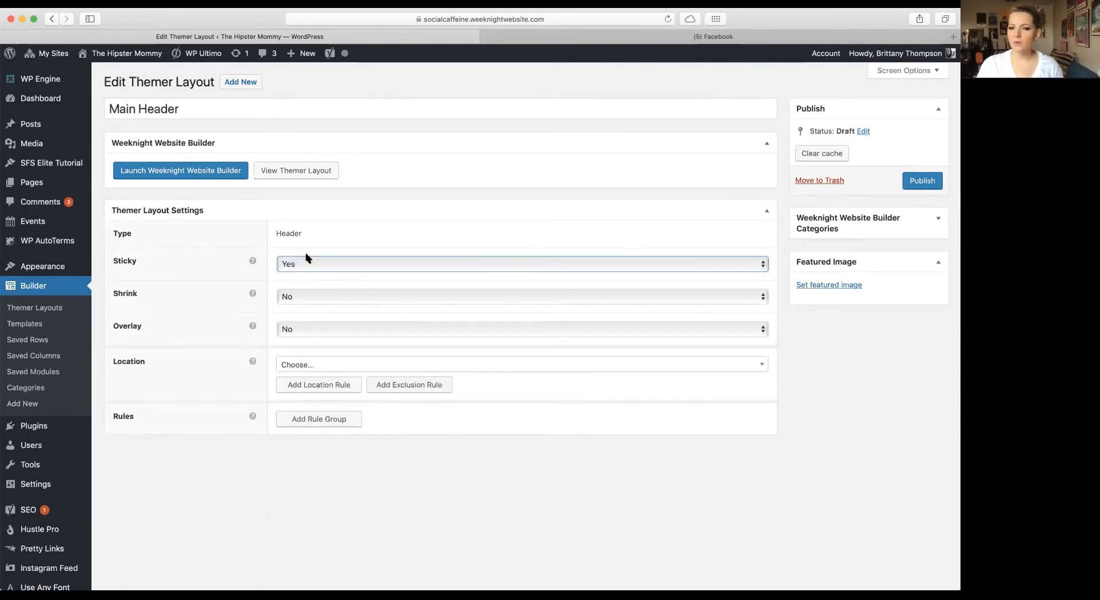
click(297, 296)
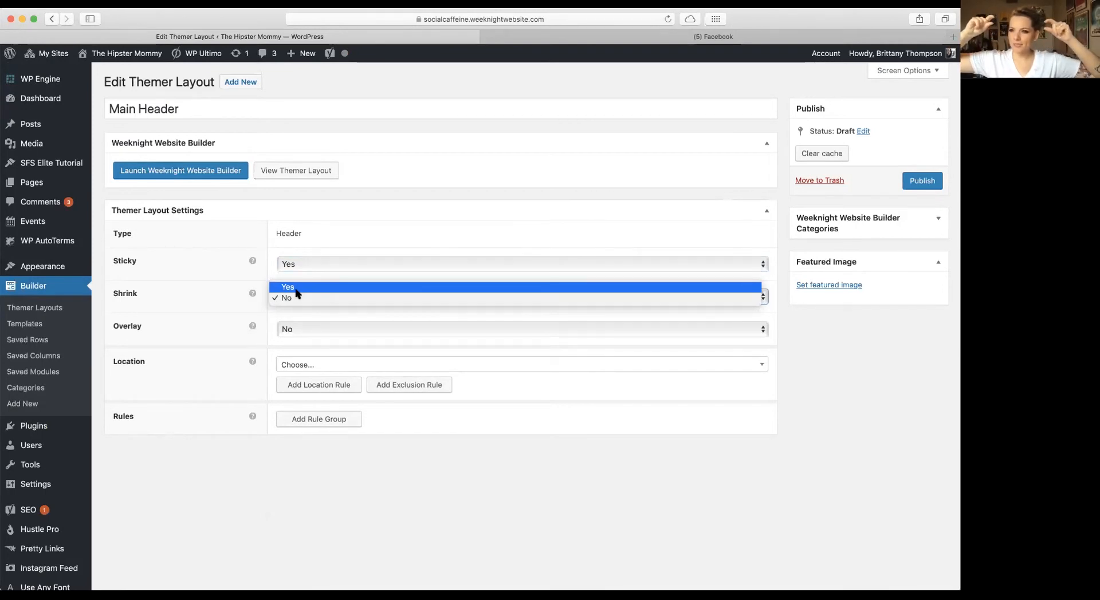
click(296, 289)
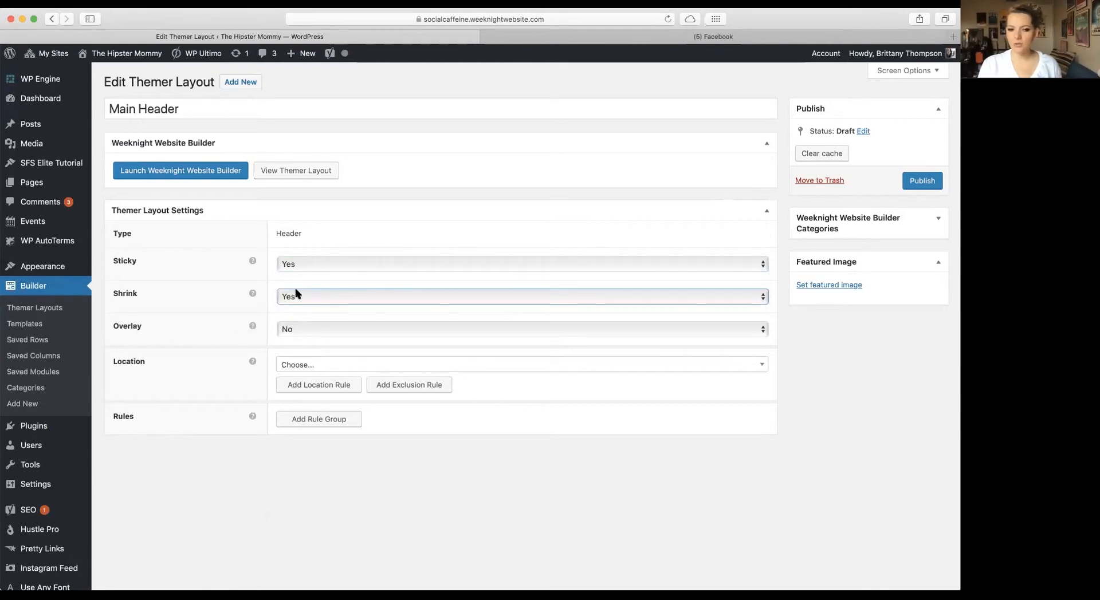
Step: Set the header's Overlay to Yes and keep its background Transparent
click(282, 328)
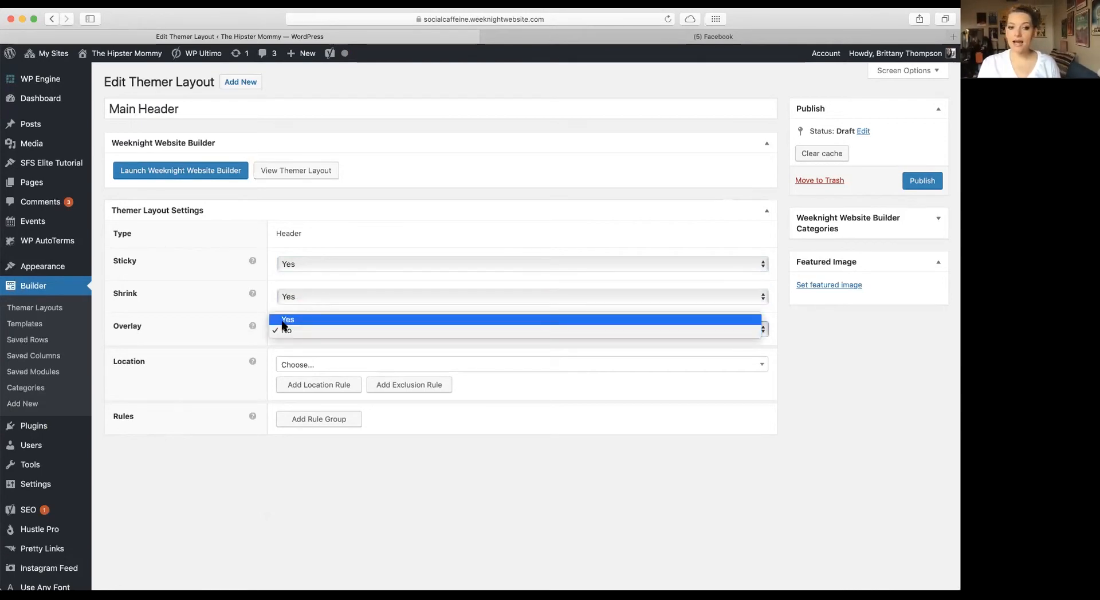
click(283, 319)
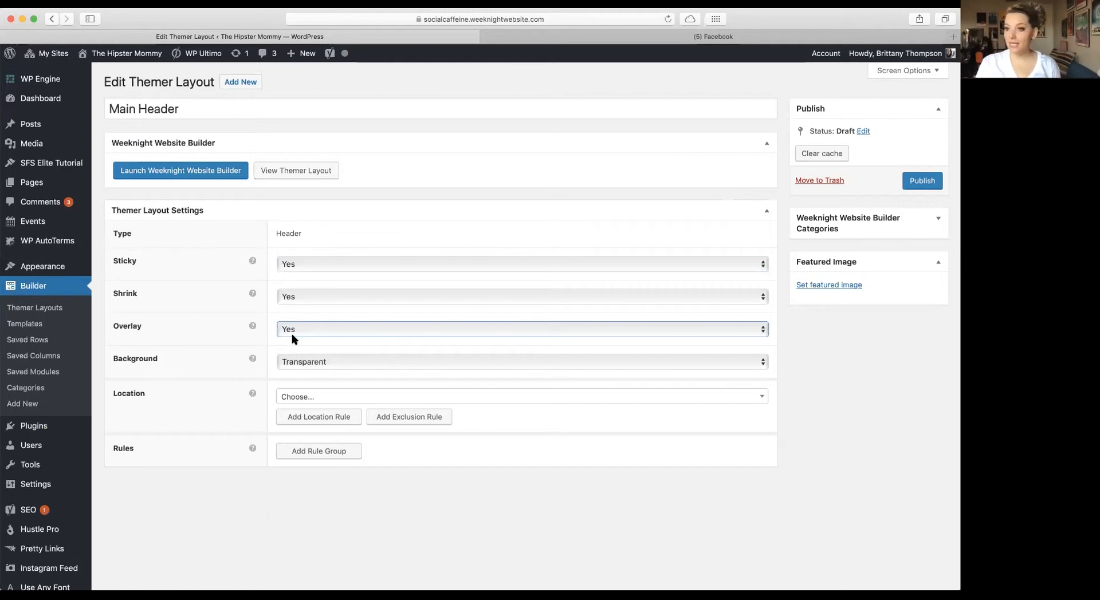
click(292, 364)
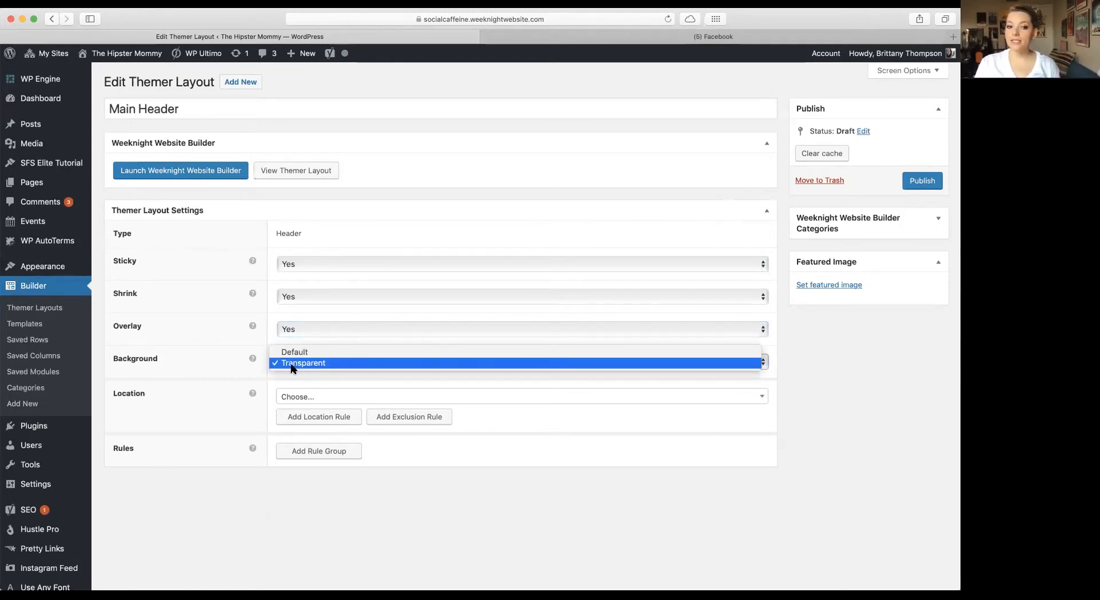
click(292, 365)
click(292, 365)
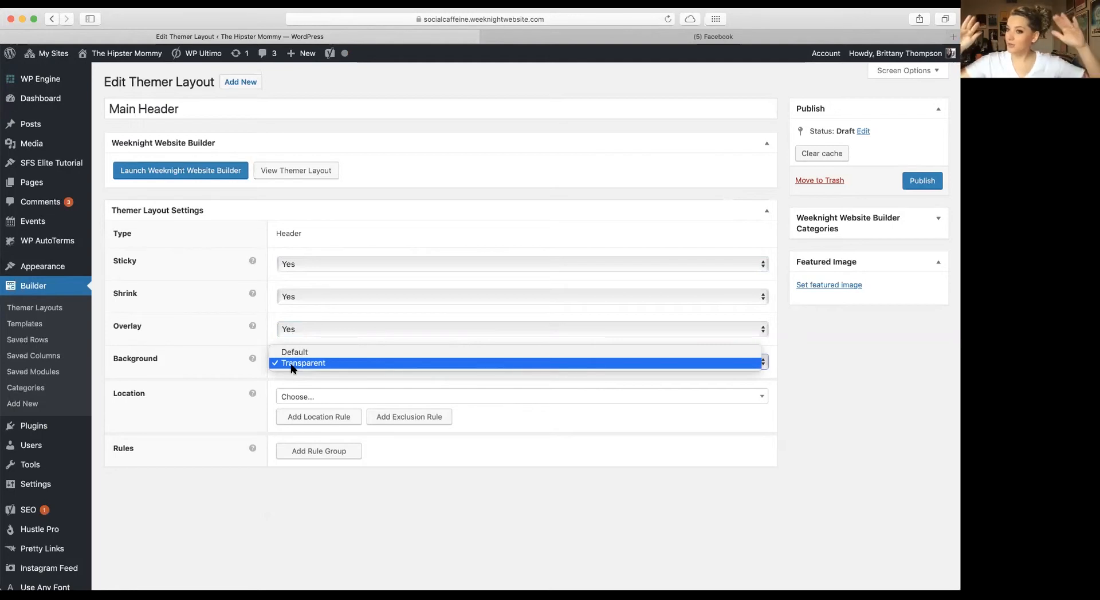
click(292, 369)
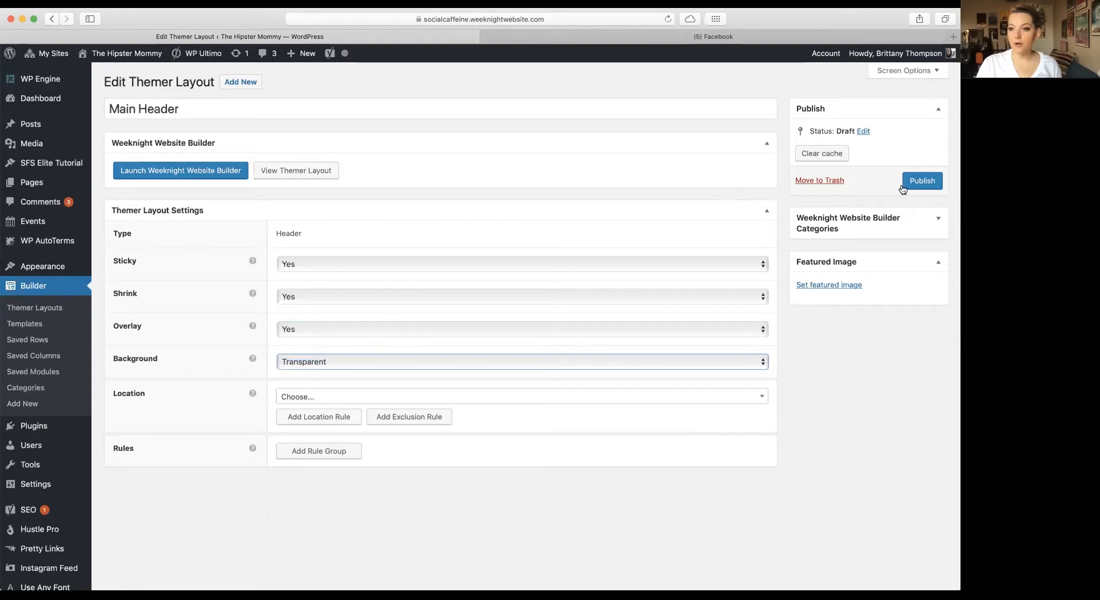
Step: Set the layout's location to Entire Site and publish the Main Header layout
click(578, 404)
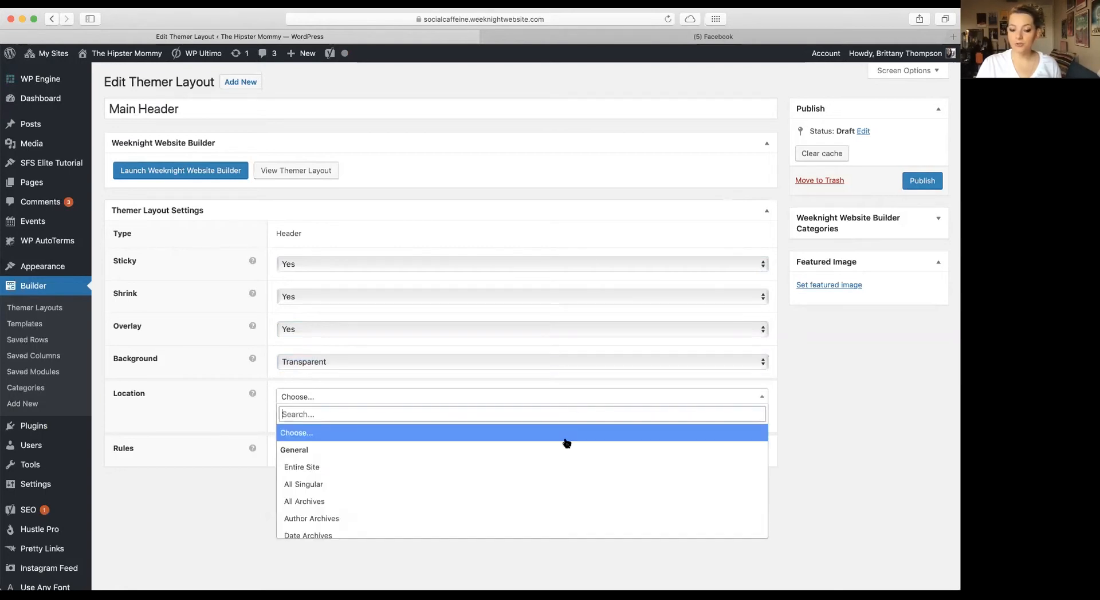
click(555, 464)
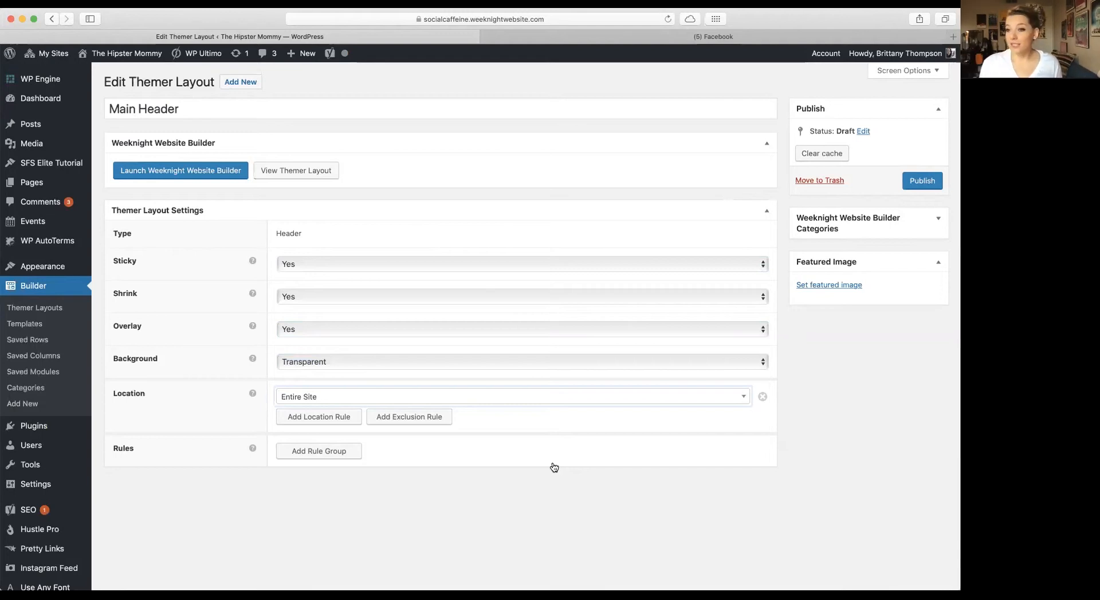
click(545, 398)
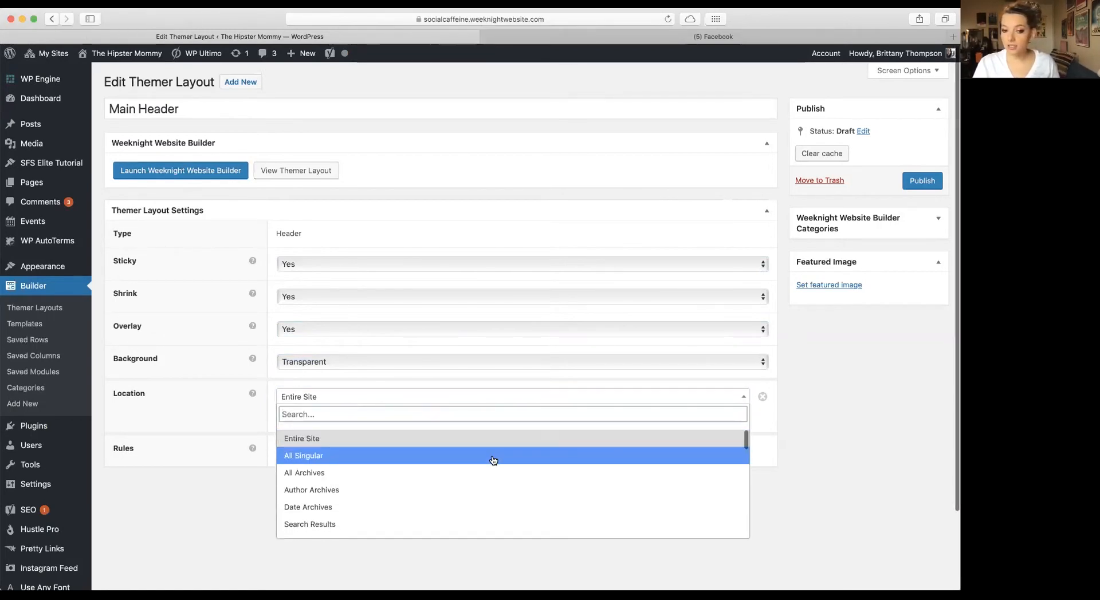
scroll(491, 495, down, 3)
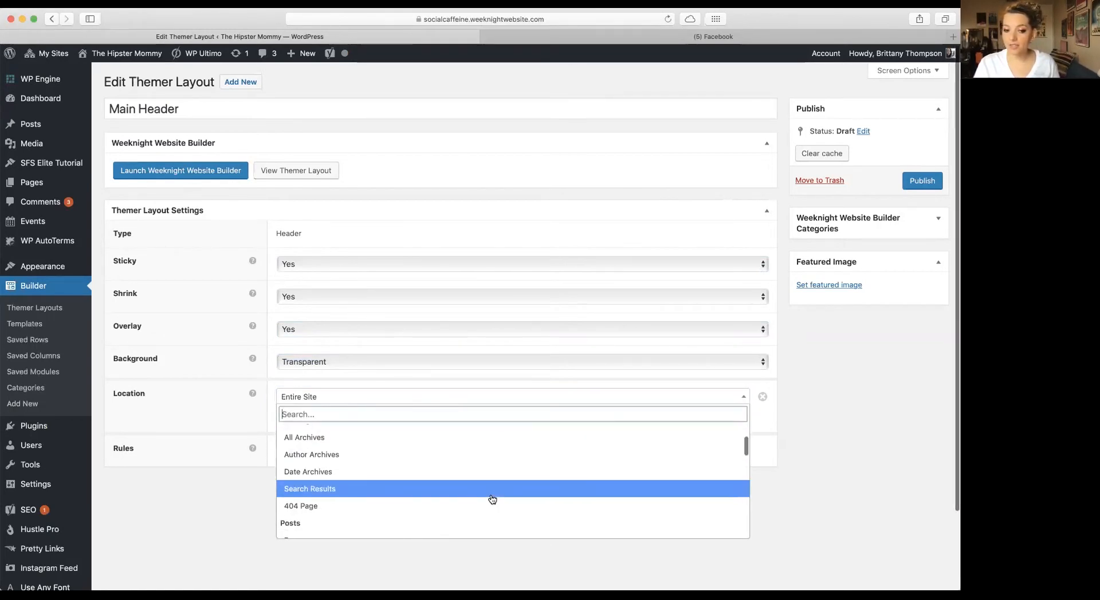
scroll(491, 496, down, 5)
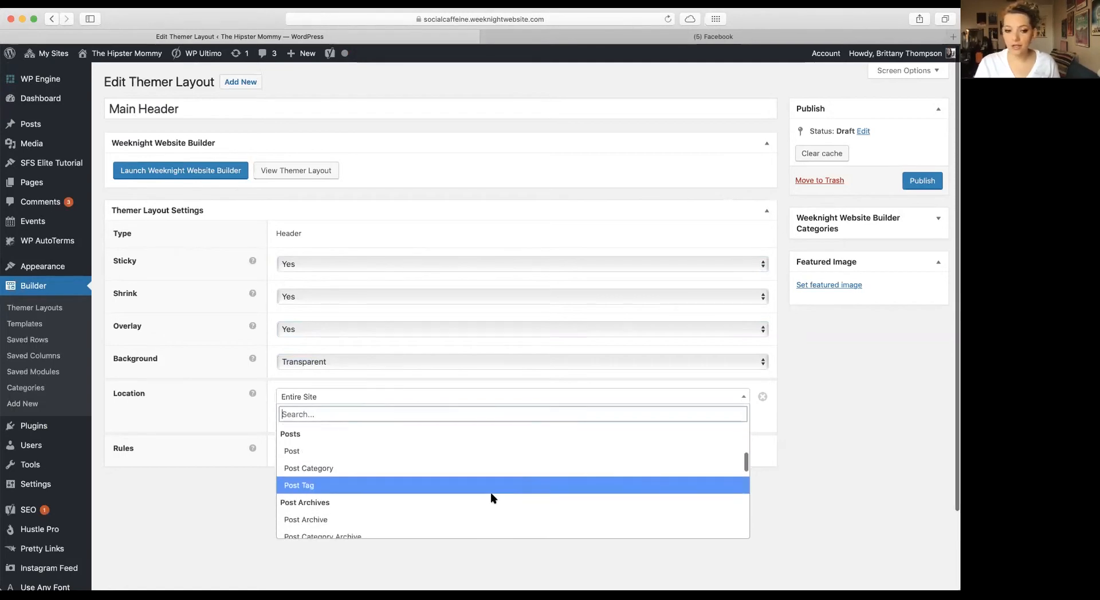
scroll(492, 496, down, 2)
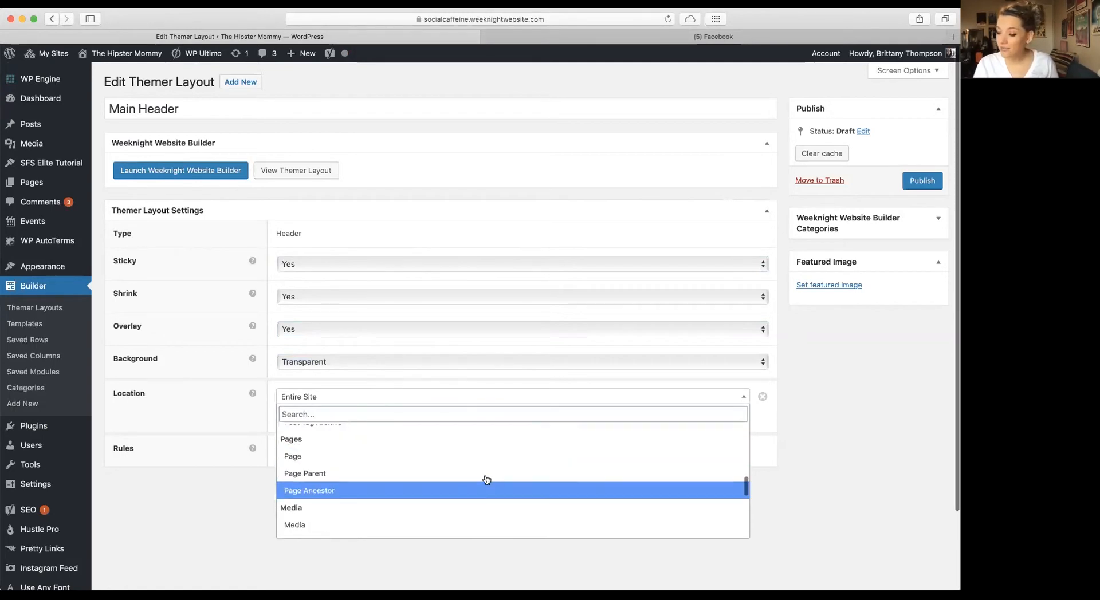
scroll(574, 463, up, 10)
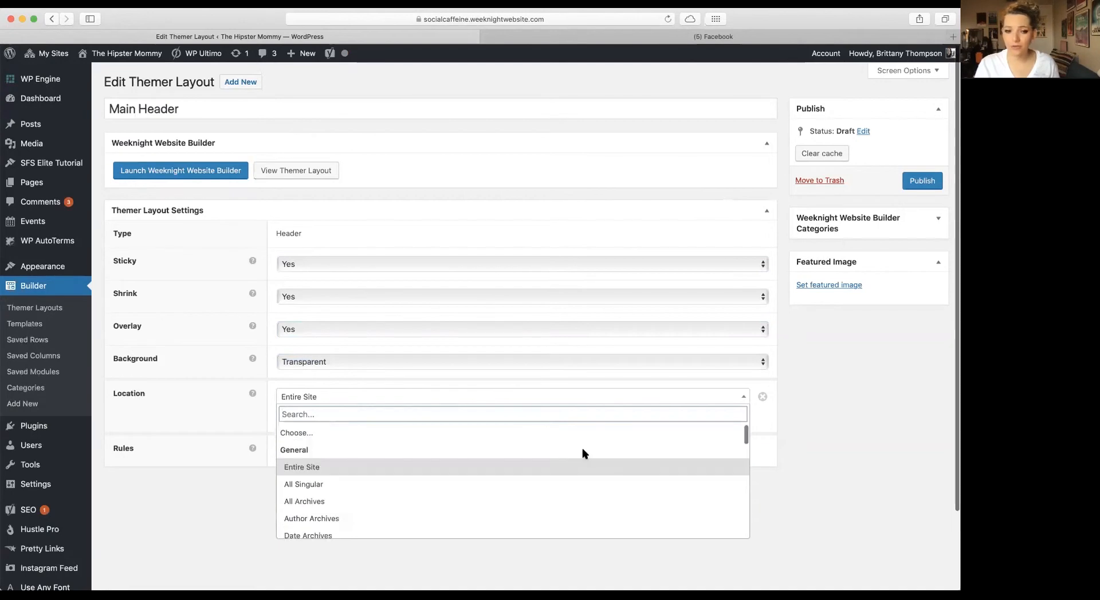
click(573, 465)
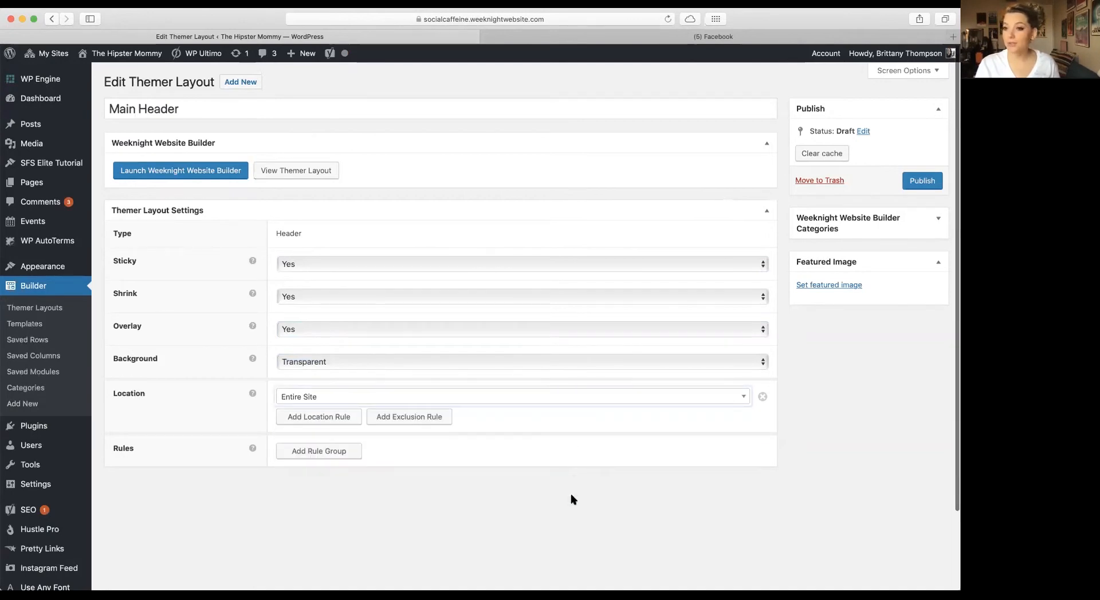
click(922, 181)
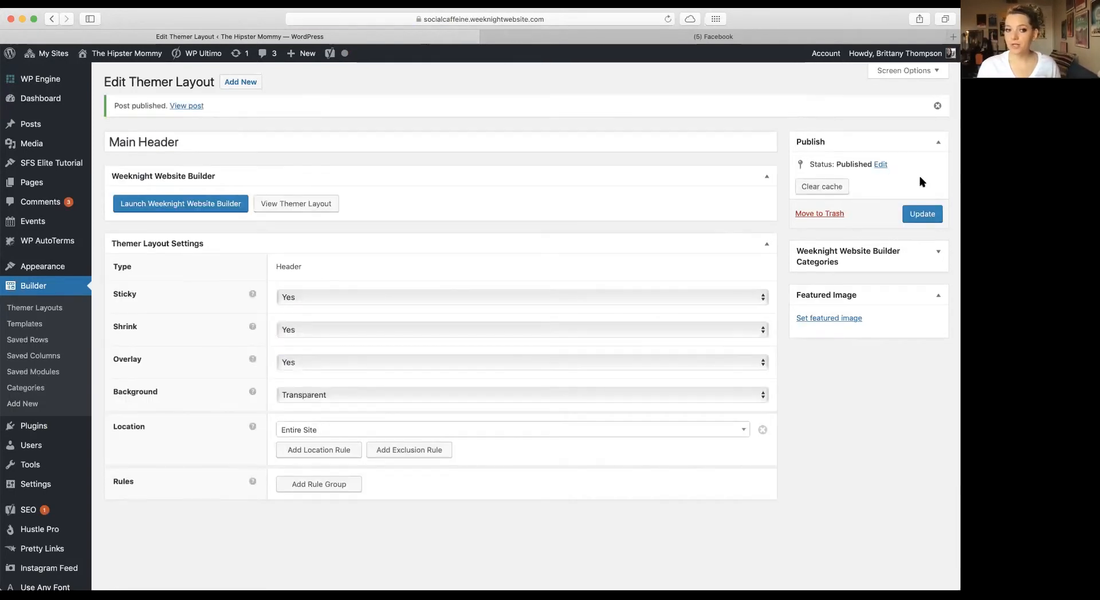
Step: Leave the Home page editor, return to the Themer Layouts list and open Main Header in Weeknight Website Builder
click(195, 209)
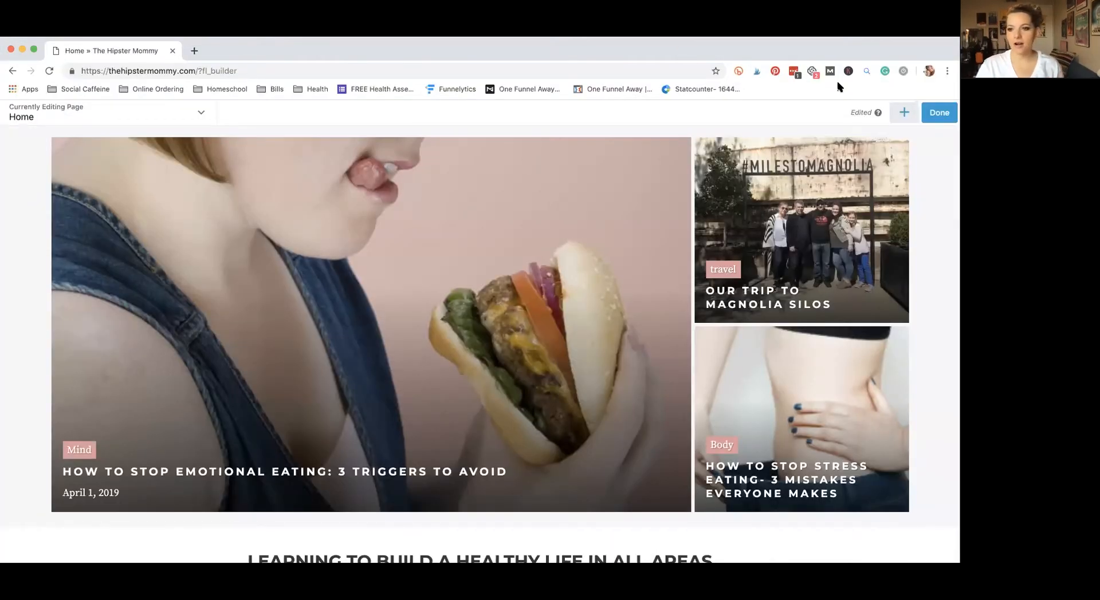
click(939, 112)
click(880, 112)
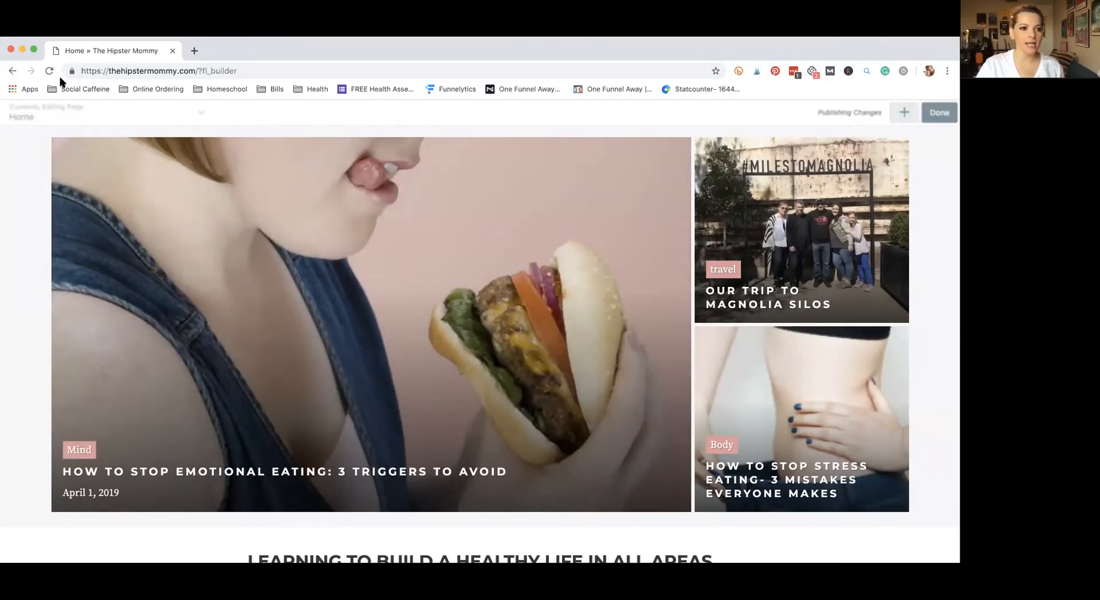
click(12, 70)
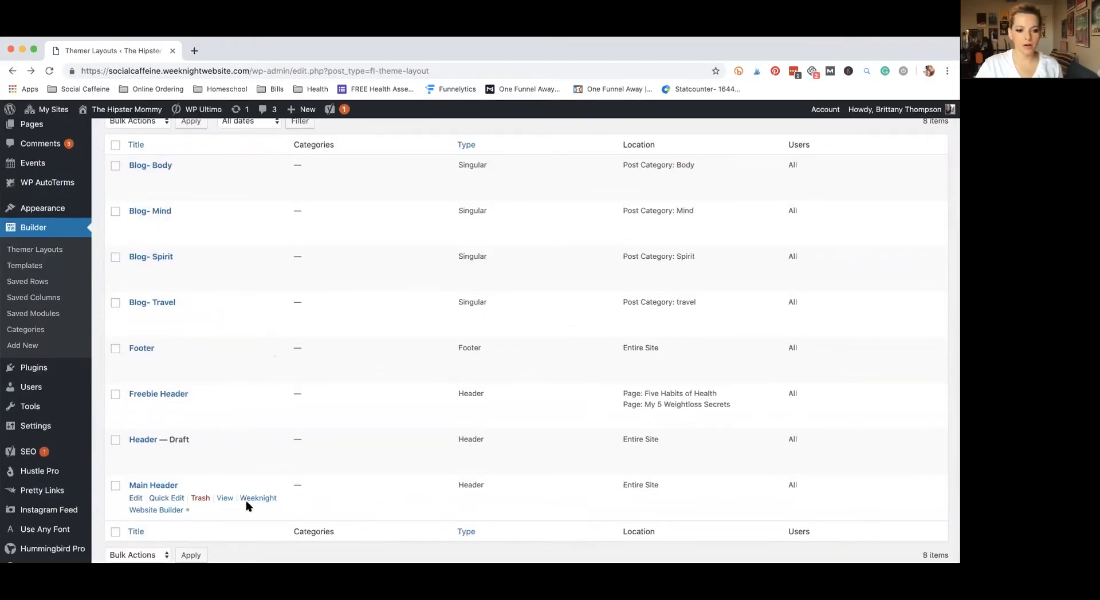
click(258, 499)
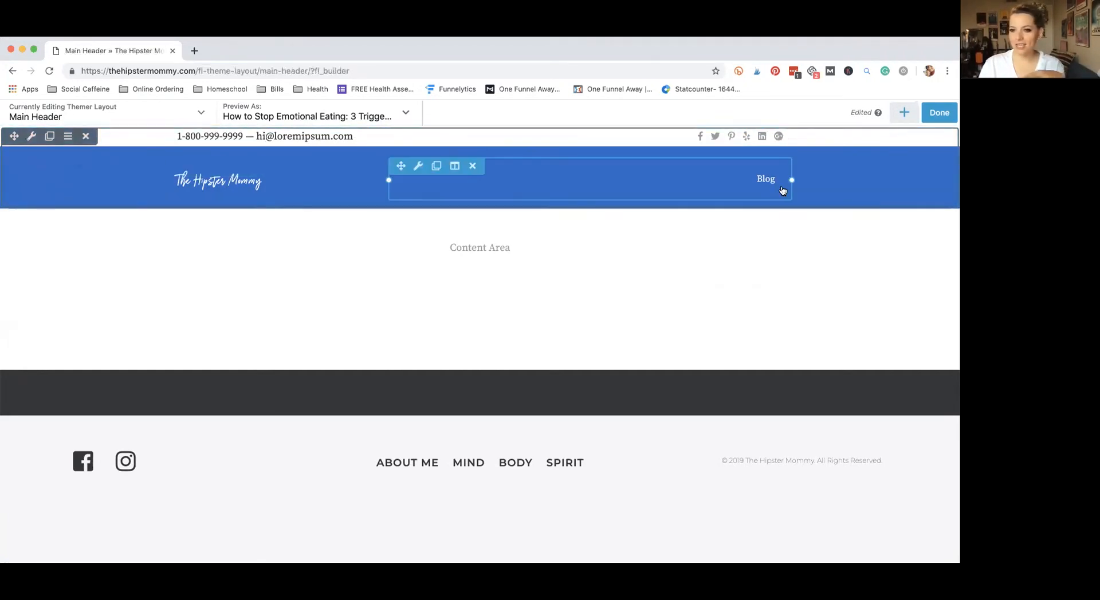
Step: Make the header's menu module use the Header Nav menu, with Plus sign as the submenu icon
click(754, 189)
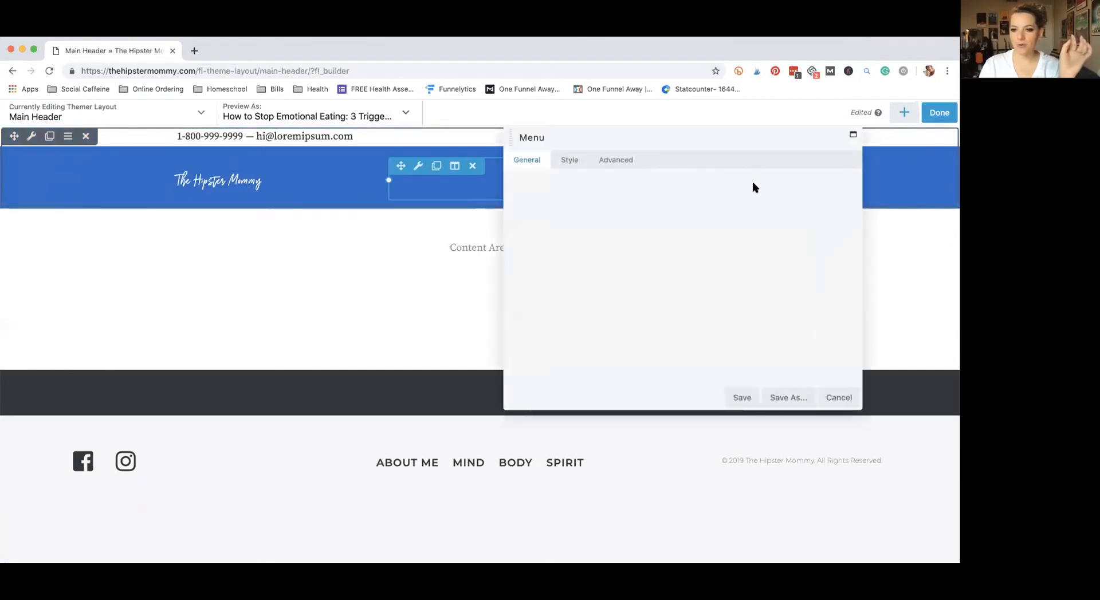
click(676, 197)
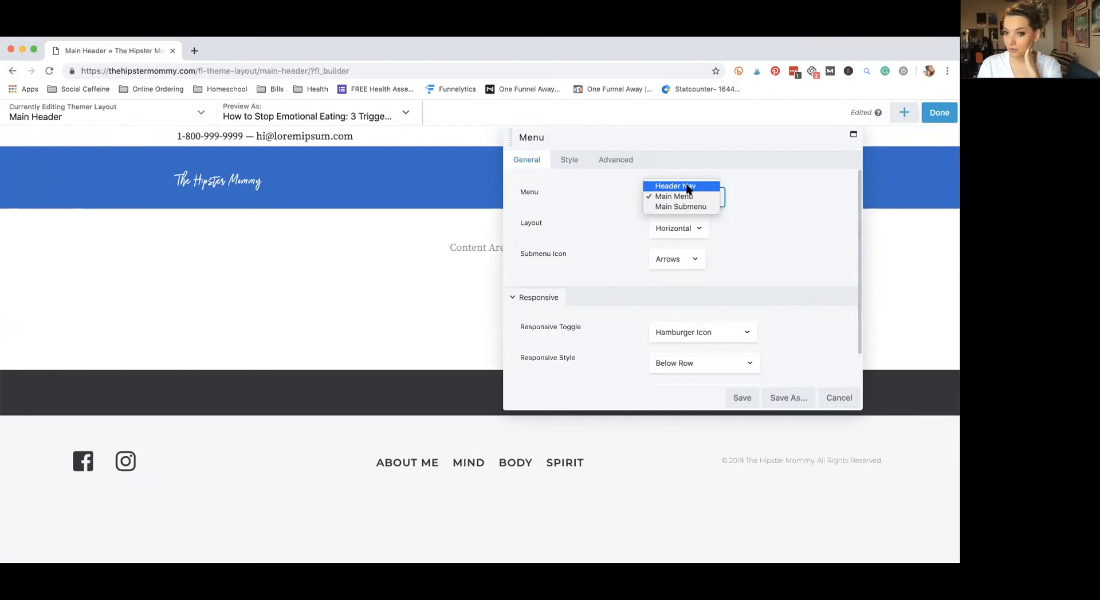
click(688, 190)
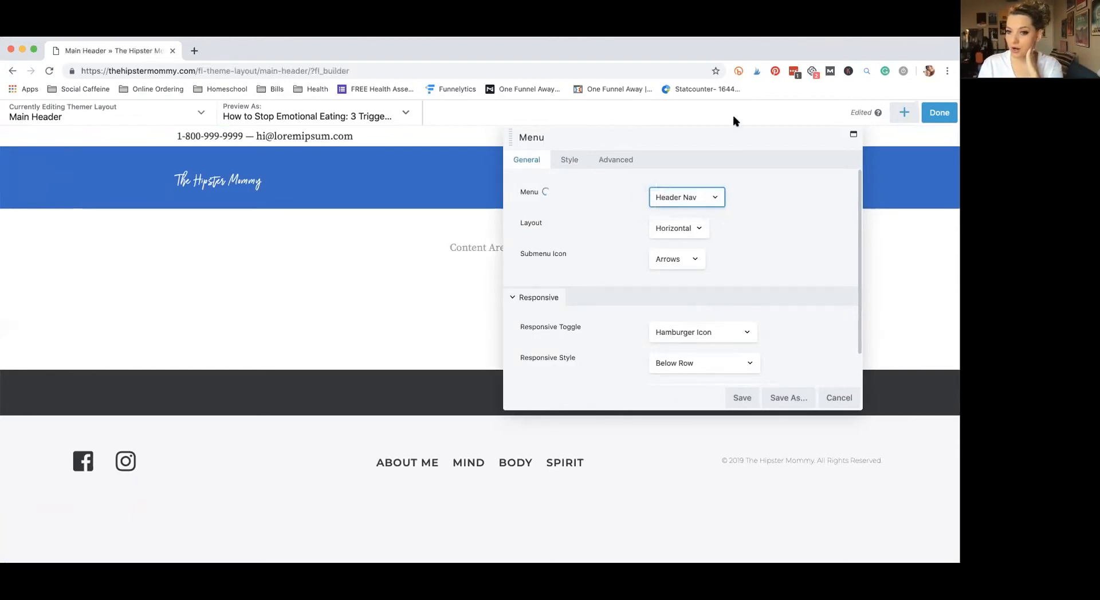
drag(739, 136, 503, 191)
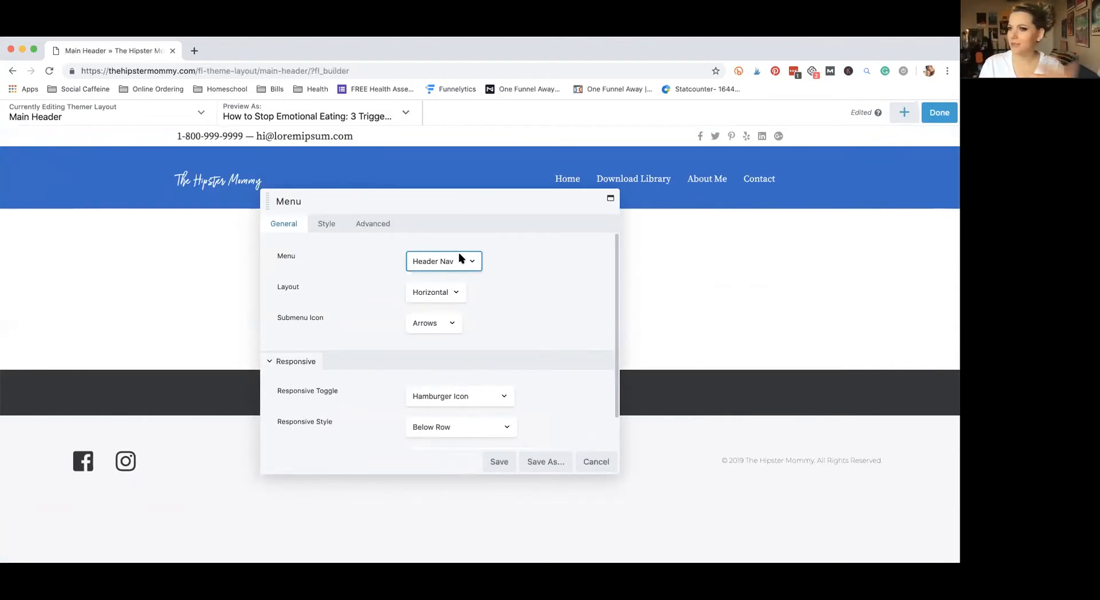
click(491, 341)
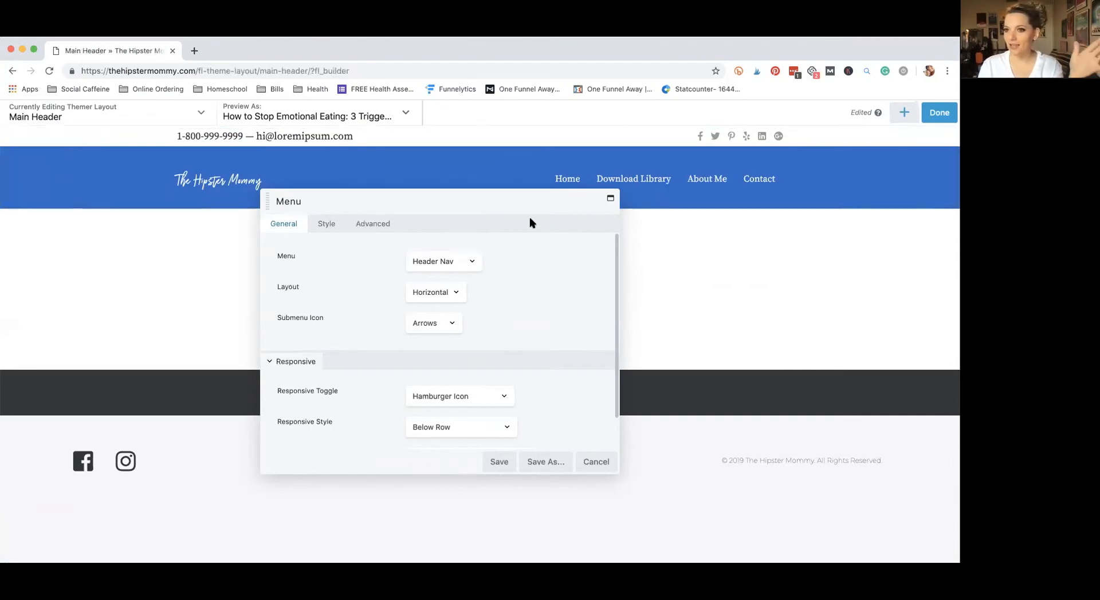
click(450, 325)
click(450, 333)
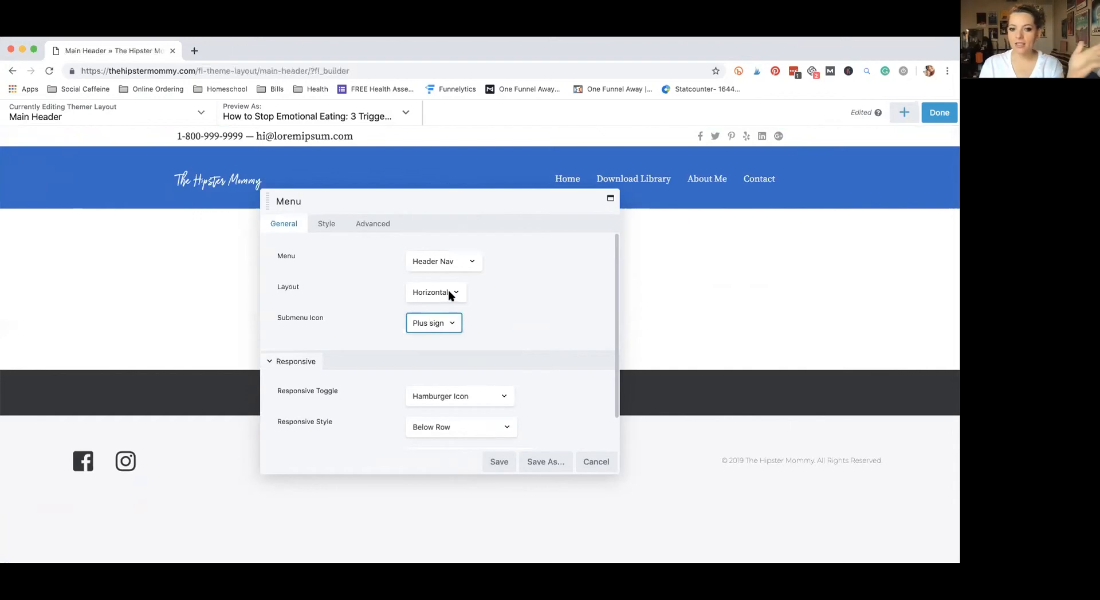
Step: Try the Vertical layout for the header menu and set it back to Horizontal
click(449, 294)
click(432, 299)
click(433, 288)
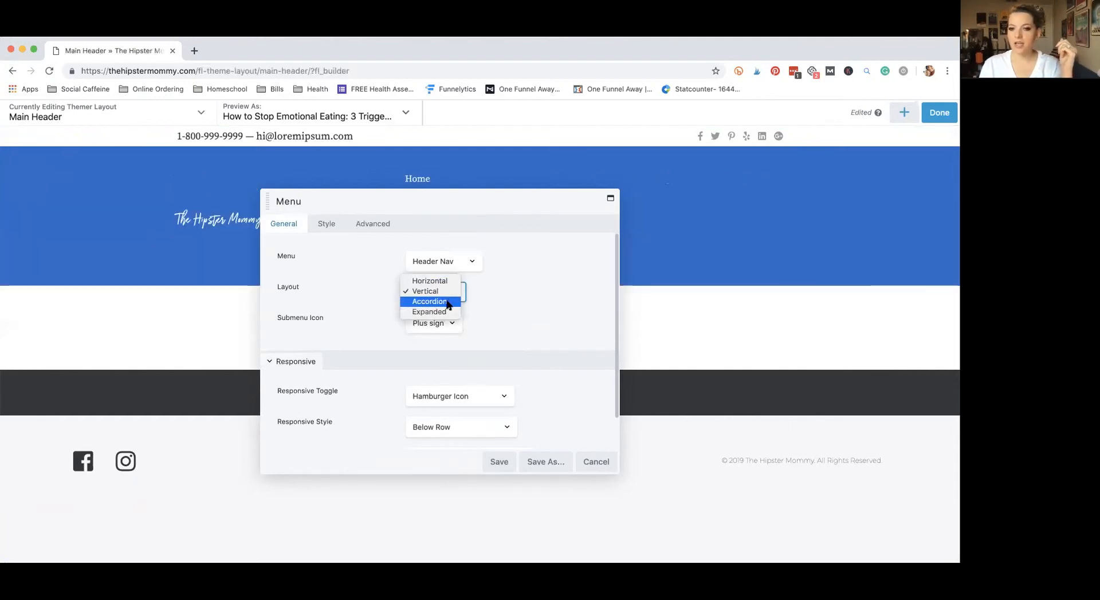
click(413, 389)
drag(474, 210, 729, 215)
click(683, 302)
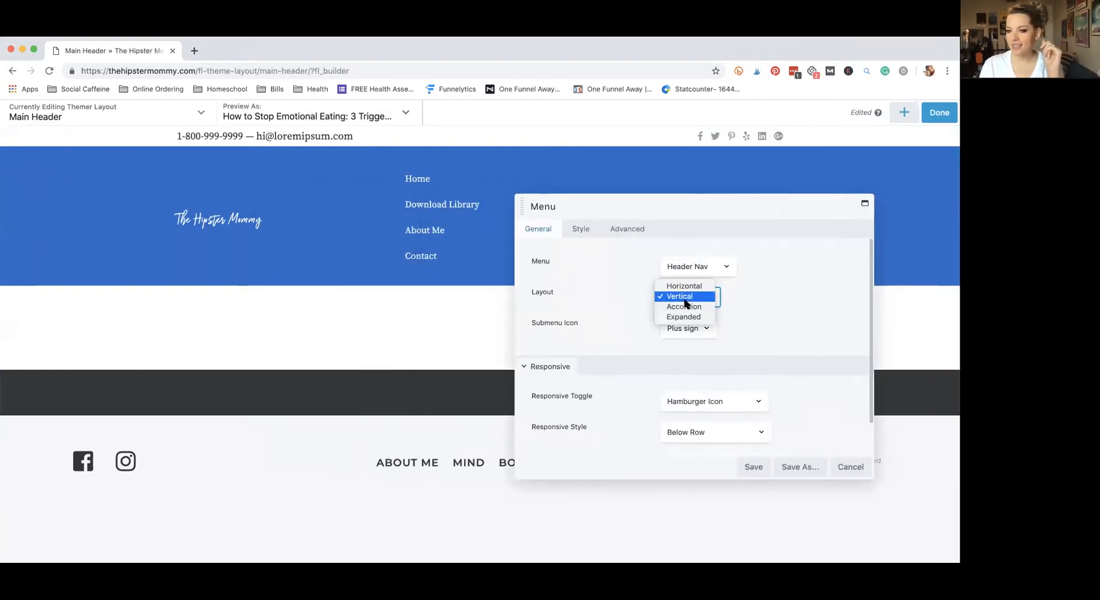
click(684, 286)
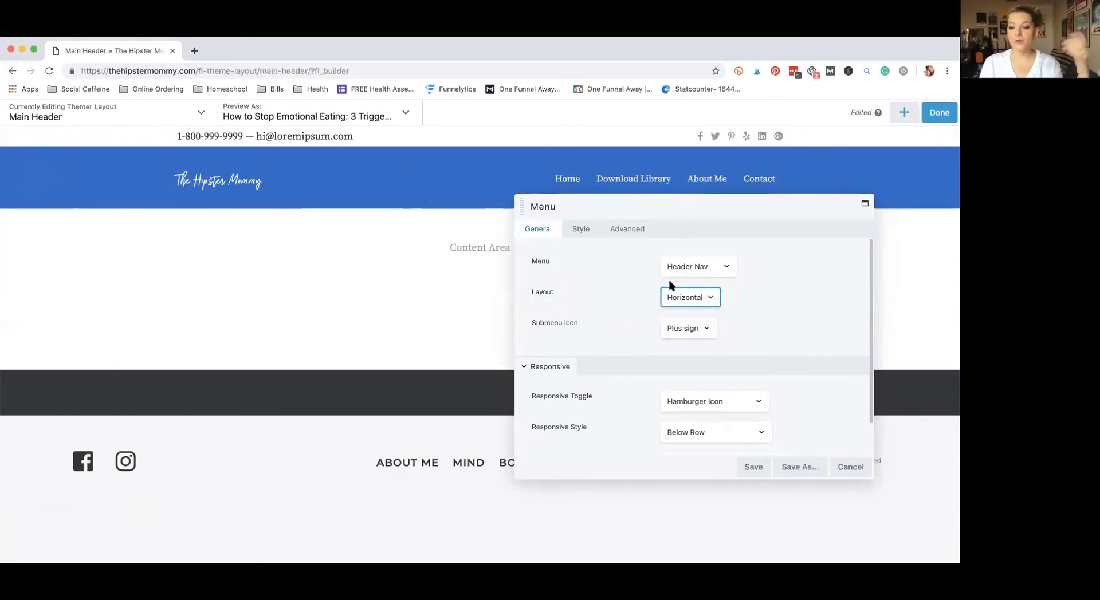
Step: Examine the header menu's responsive toggle, style and breakpoint settings
drag(734, 213, 405, 172)
scroll(384, 290, down, 2)
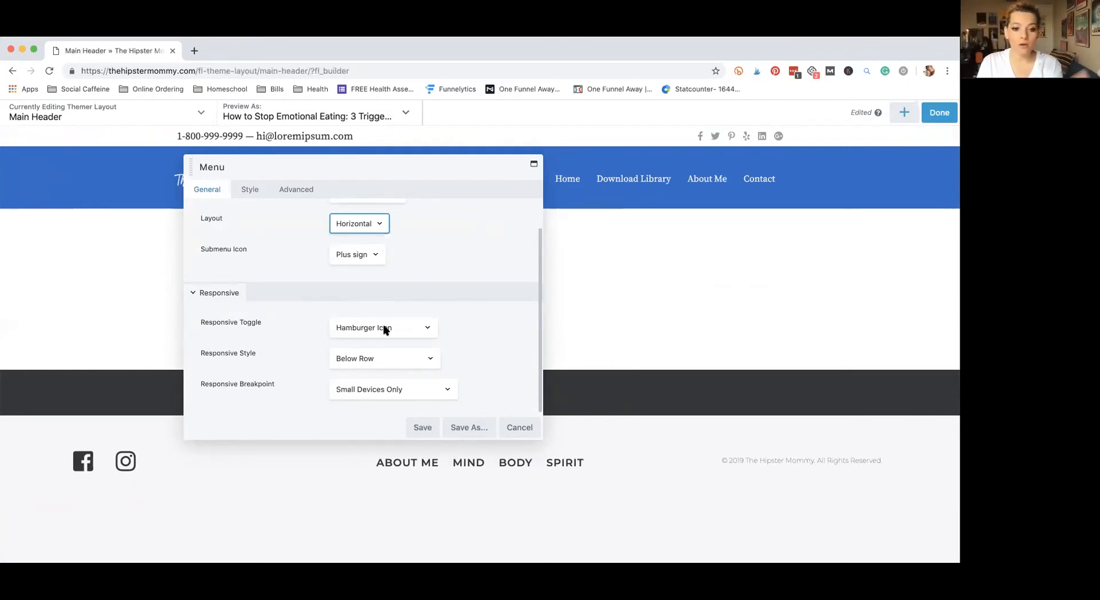
scroll(286, 329, down, 1)
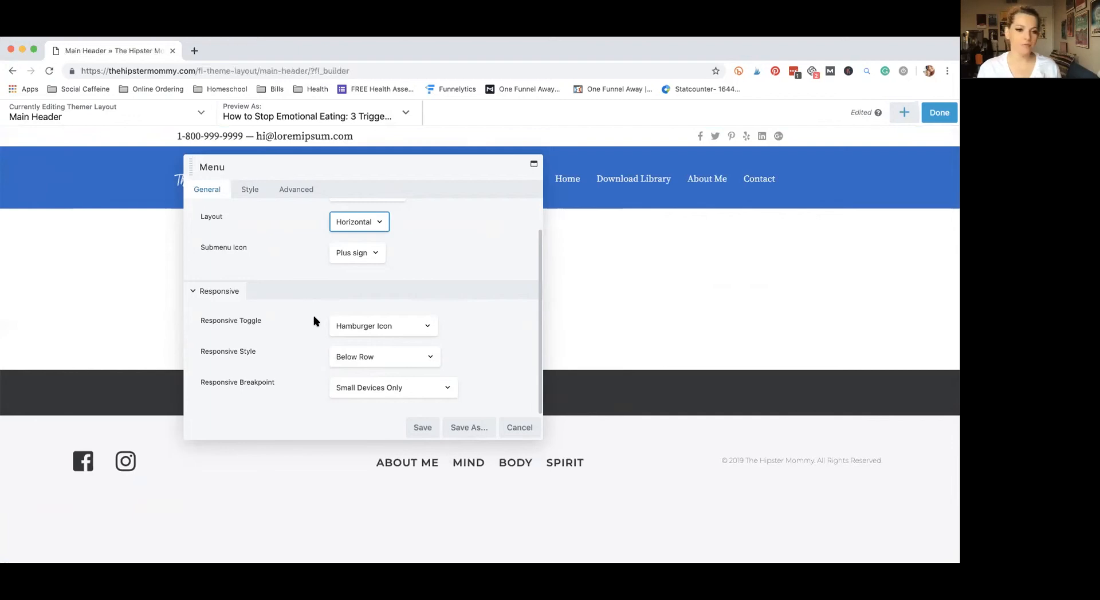
Step: Set the header menu's responsive breakpoint to Always and try Menu Button as the responsive toggle
click(347, 389)
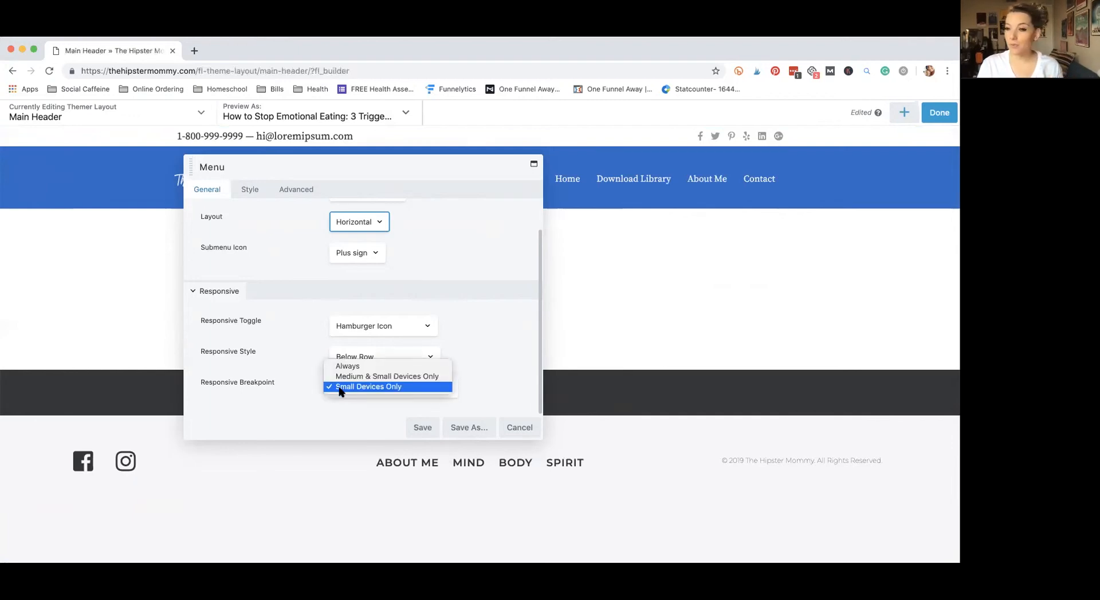
click(348, 366)
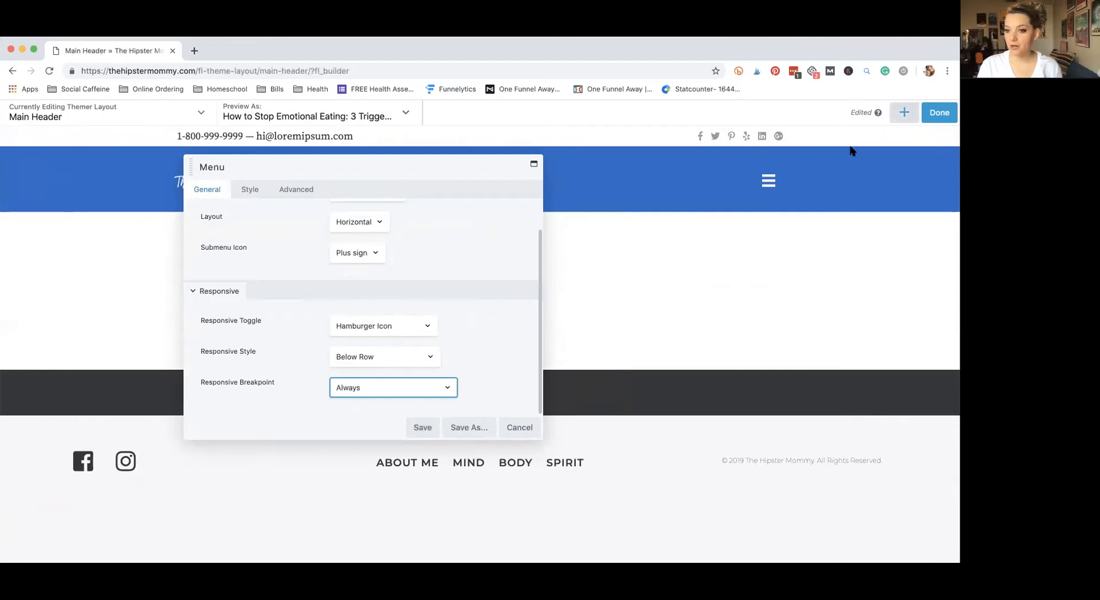
click(422, 331)
click(421, 345)
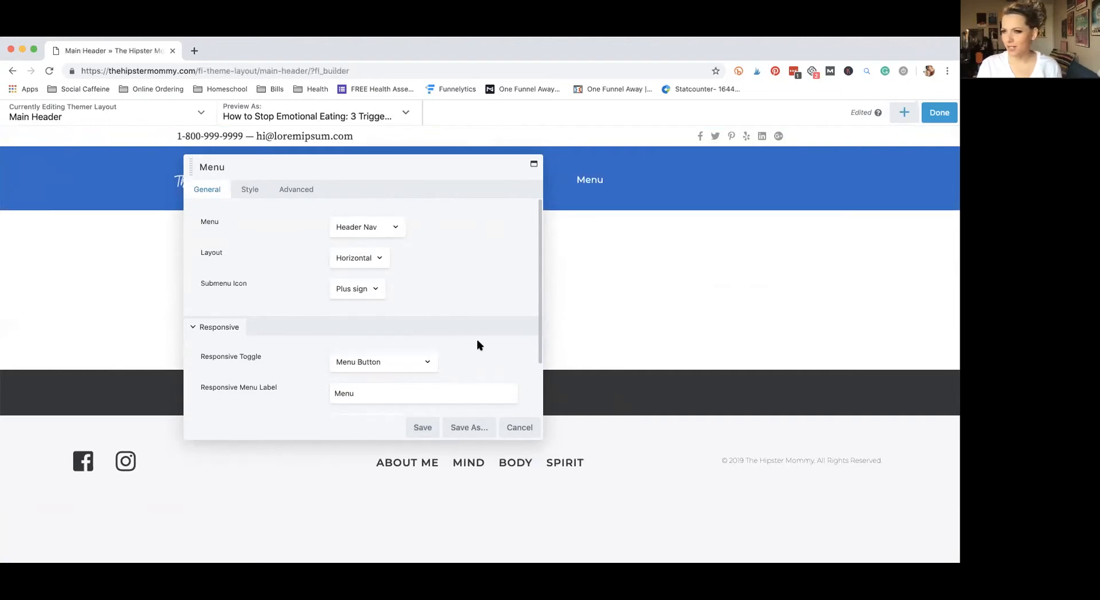
Step: Switch the header menu's responsive toggle to Hamburger Icon + Label
scroll(478, 346, down, 2)
scroll(447, 331, down, 2)
click(412, 297)
click(401, 282)
scroll(449, 297, up, 4)
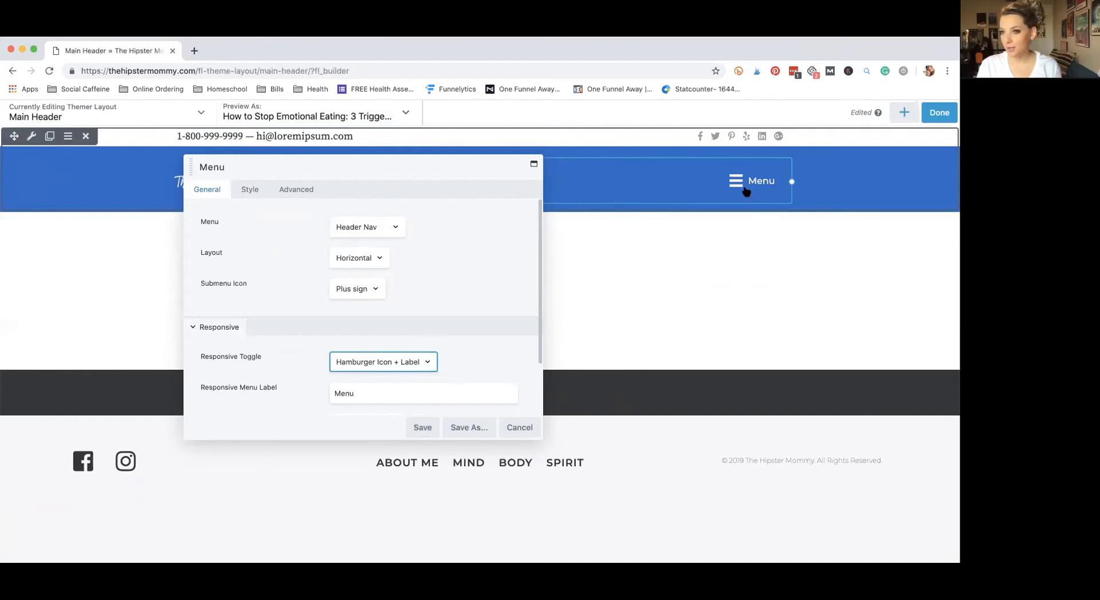
scroll(448, 361, down, 2)
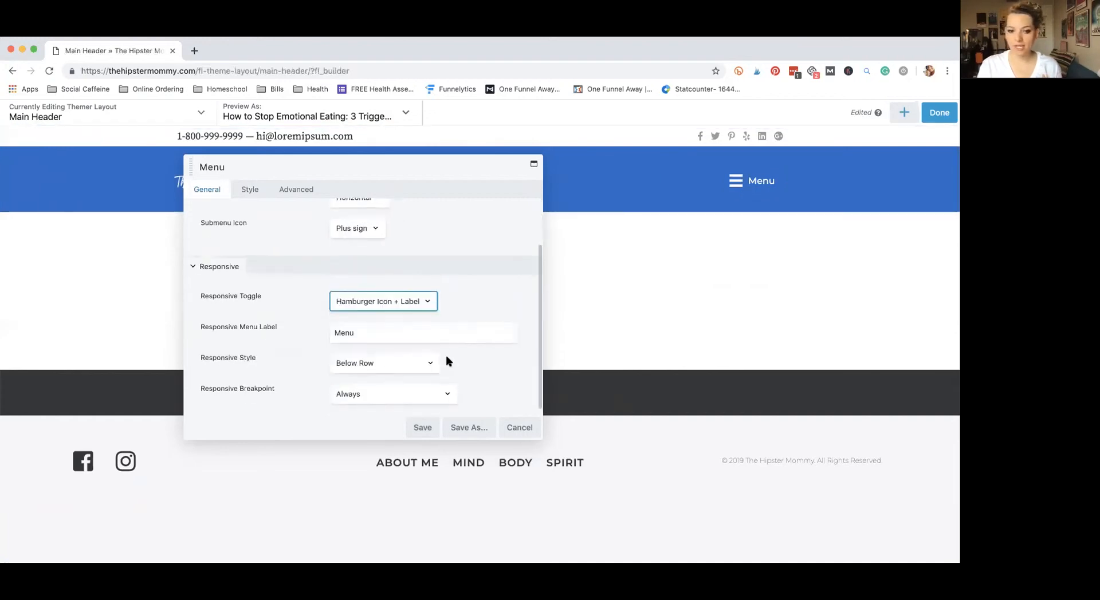
Step: Set the header menu's responsive style to Flyout Push with flyout position Right, and save the module
click(410, 364)
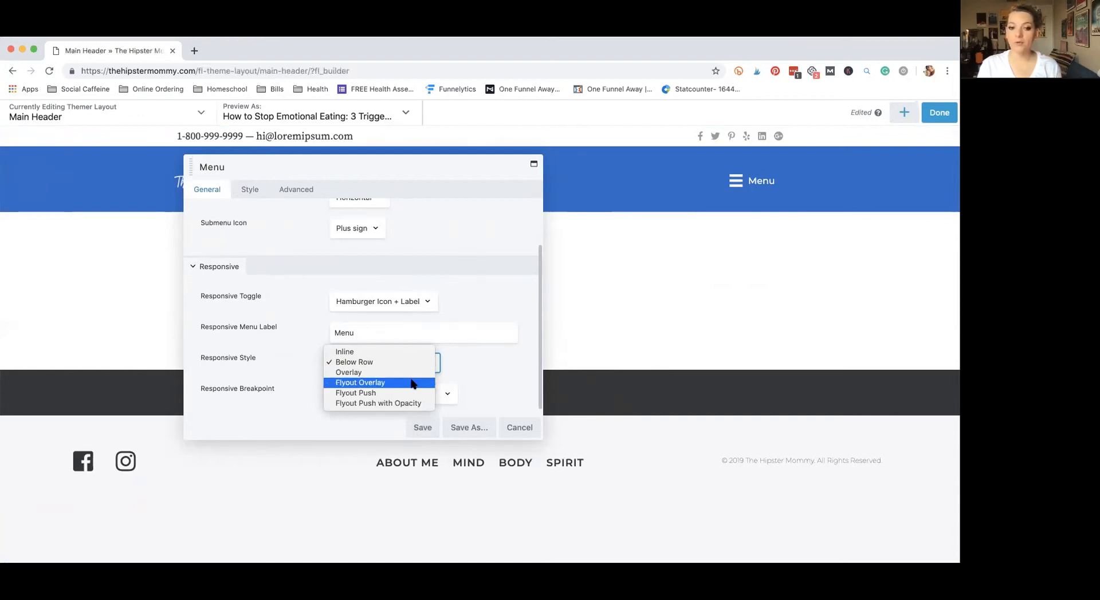
click(408, 396)
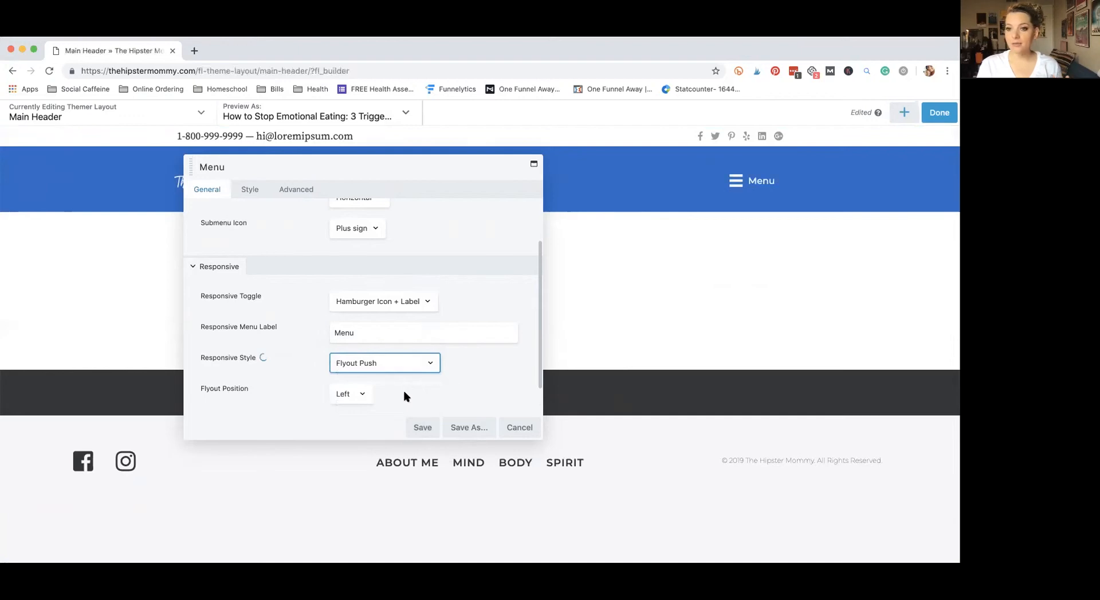
click(352, 399)
click(354, 403)
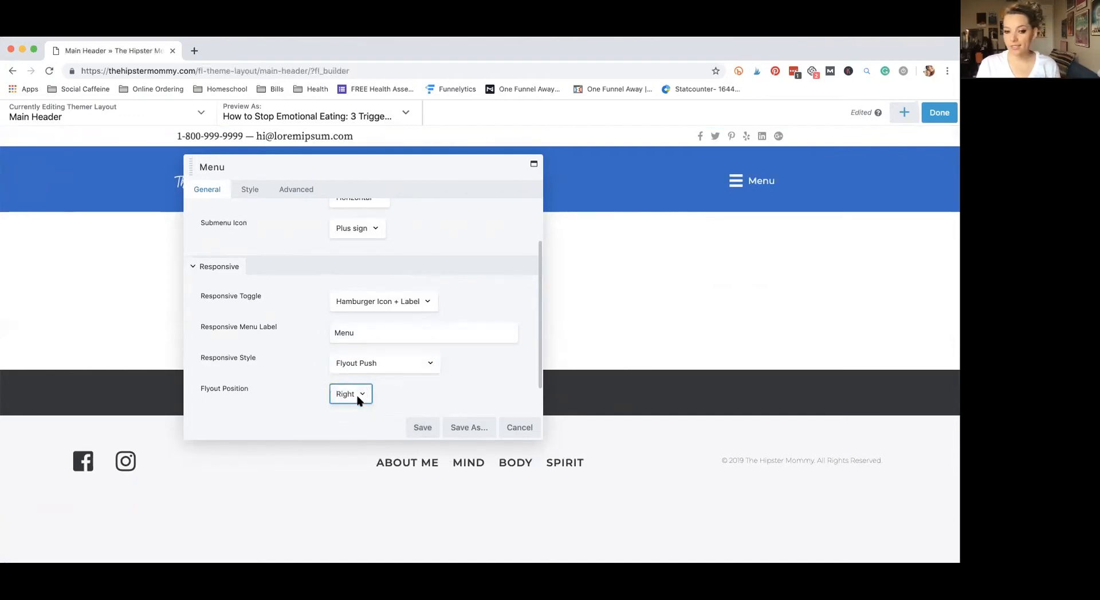
click(422, 428)
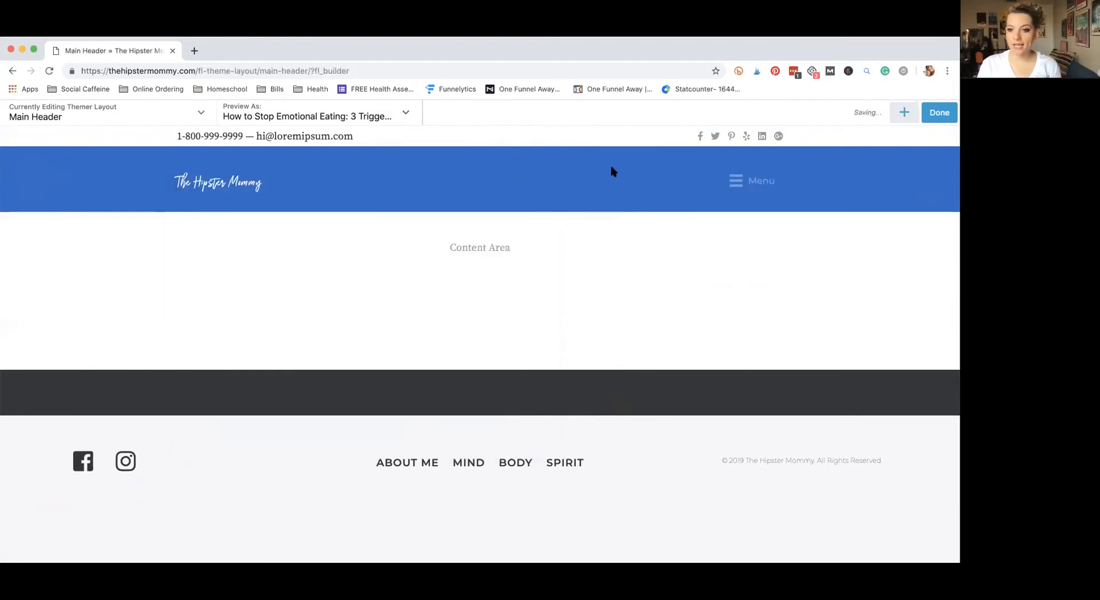
Step: Publish the Main Header layout and reopen it in Weeknight Website Builder
click(934, 113)
click(895, 114)
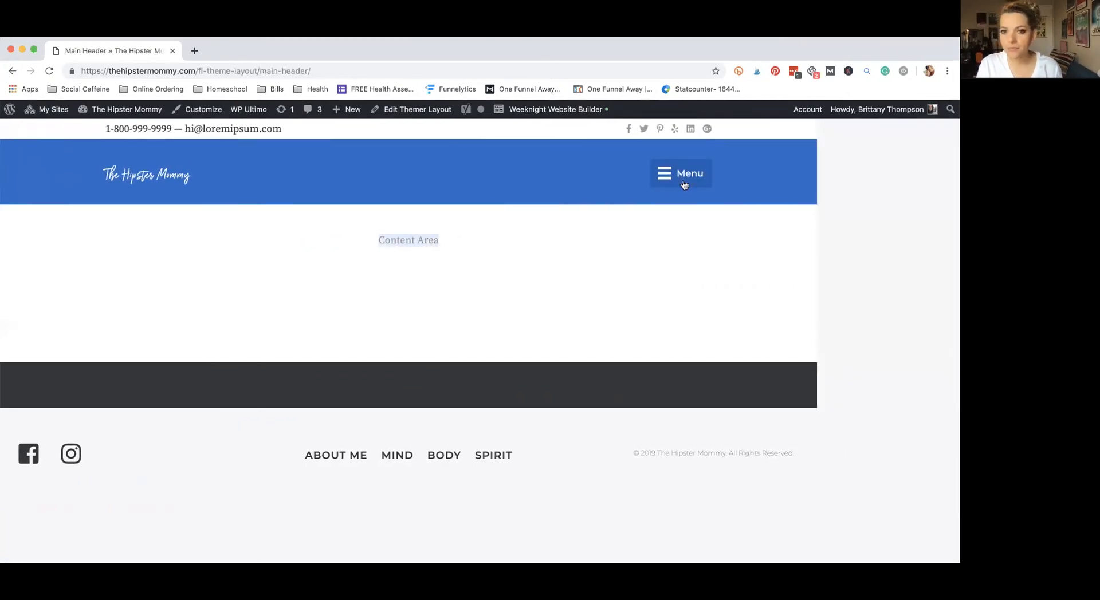
click(528, 112)
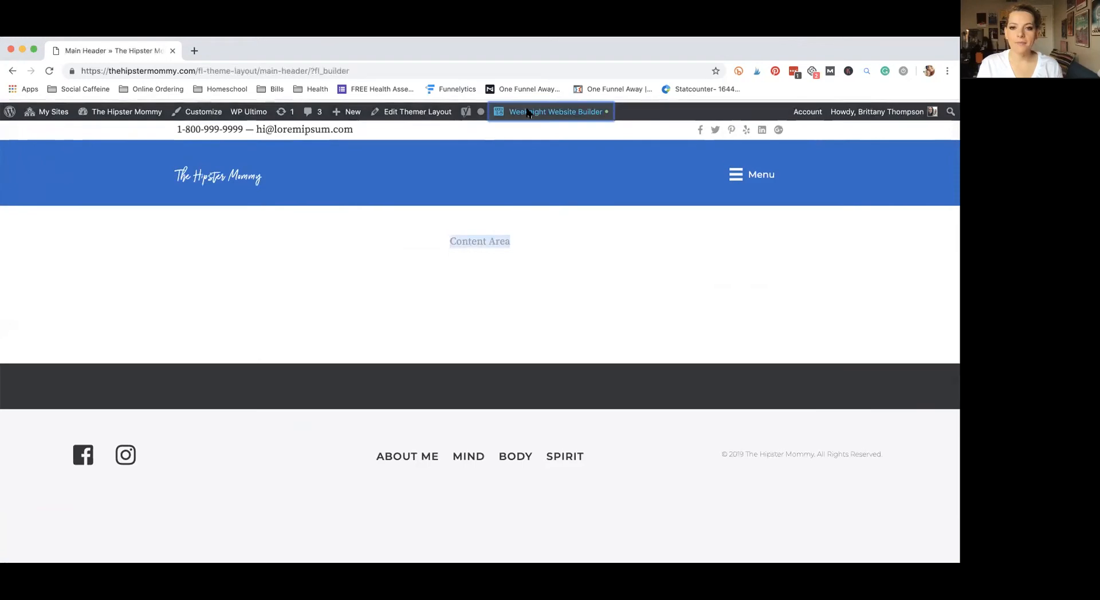
Step: Set the header menu's responsive toggle to Hamburger Icon and its responsive breakpoint to Small Devices Only
click(763, 175)
scroll(429, 344, down, 2)
click(417, 320)
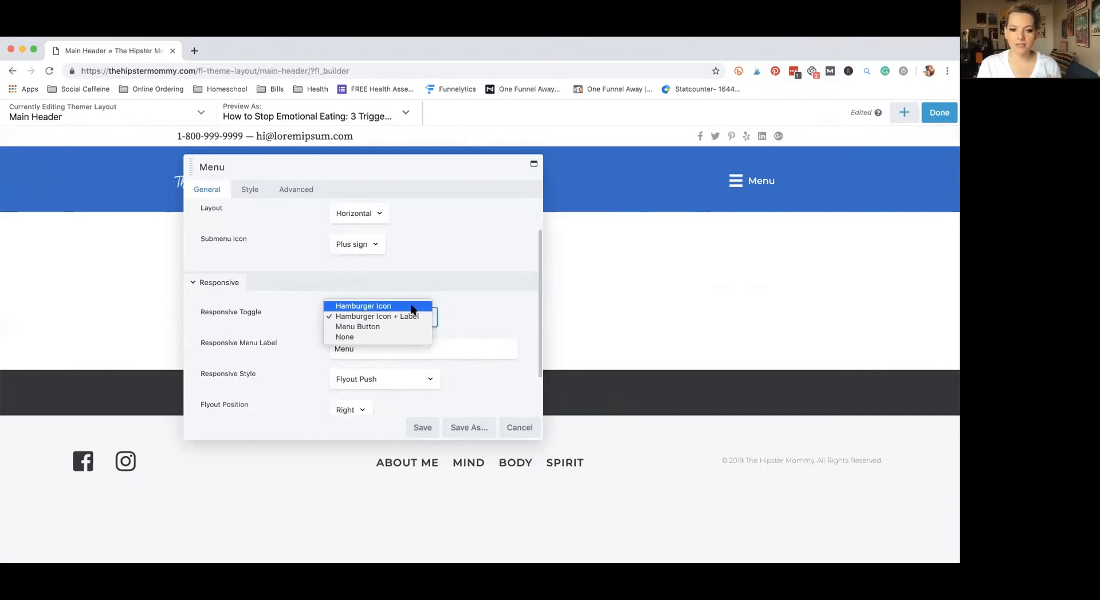
click(412, 307)
scroll(378, 351, down, 1)
click(376, 387)
click(382, 408)
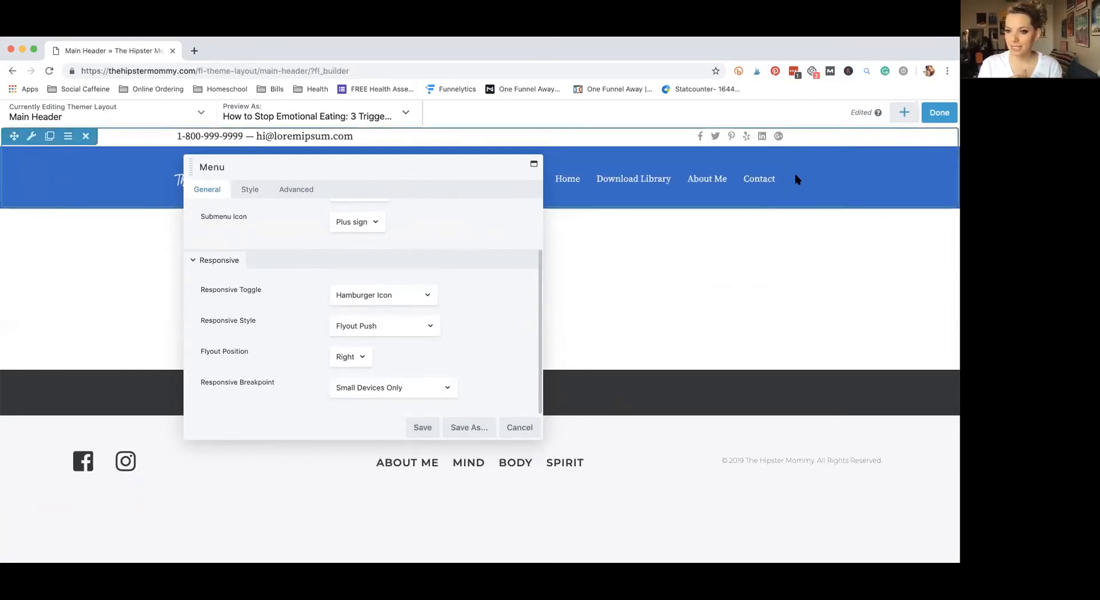
Step: Try centre and left alignment for the header menu and set it back to right alignment
scroll(319, 287, up, 3)
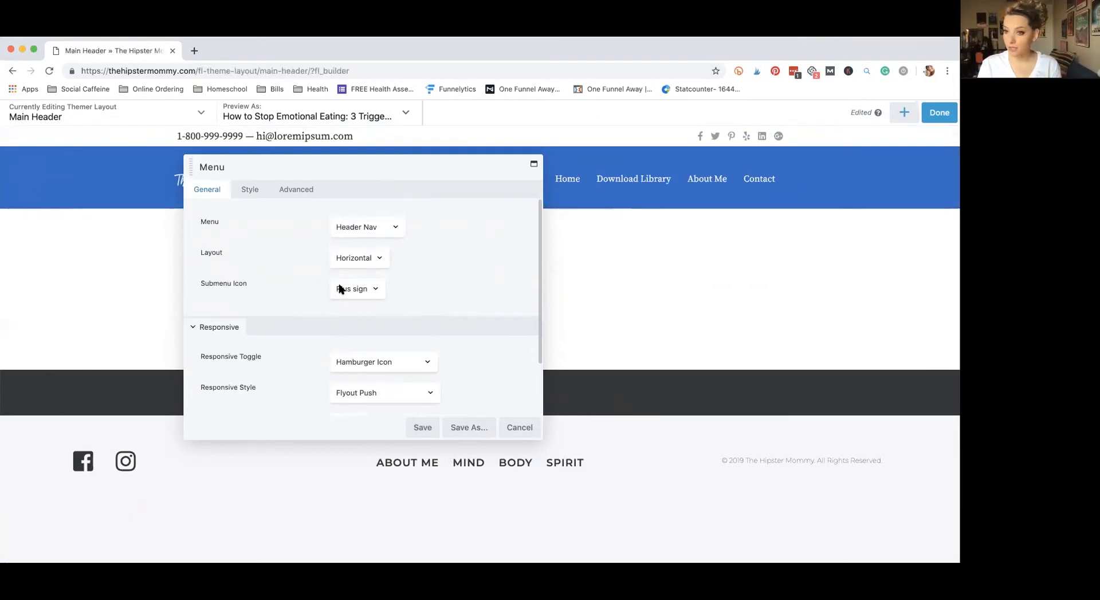
click(249, 189)
click(358, 246)
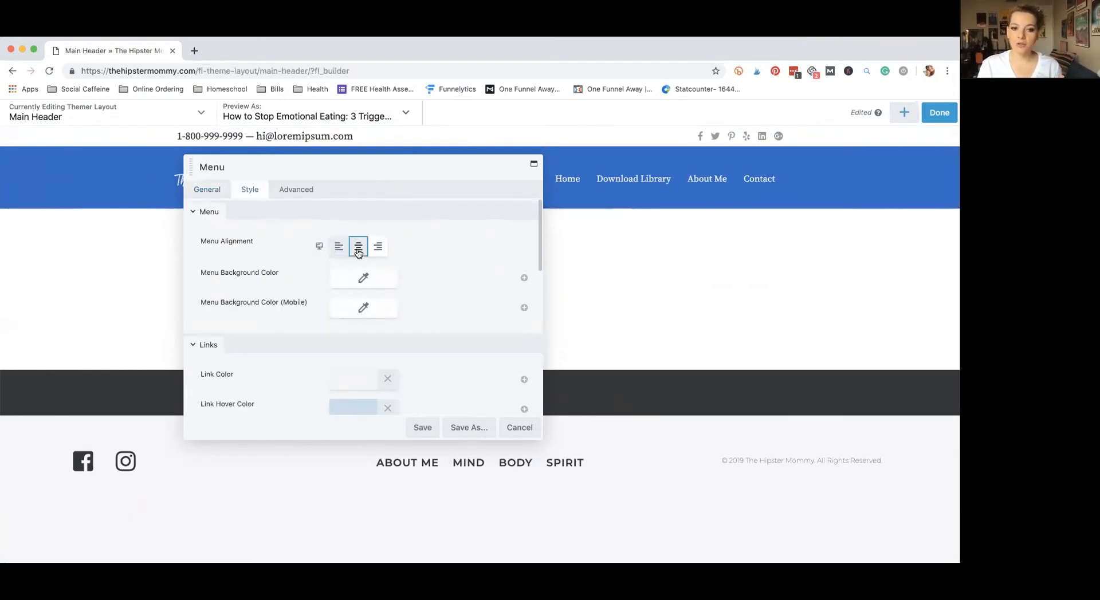
click(333, 247)
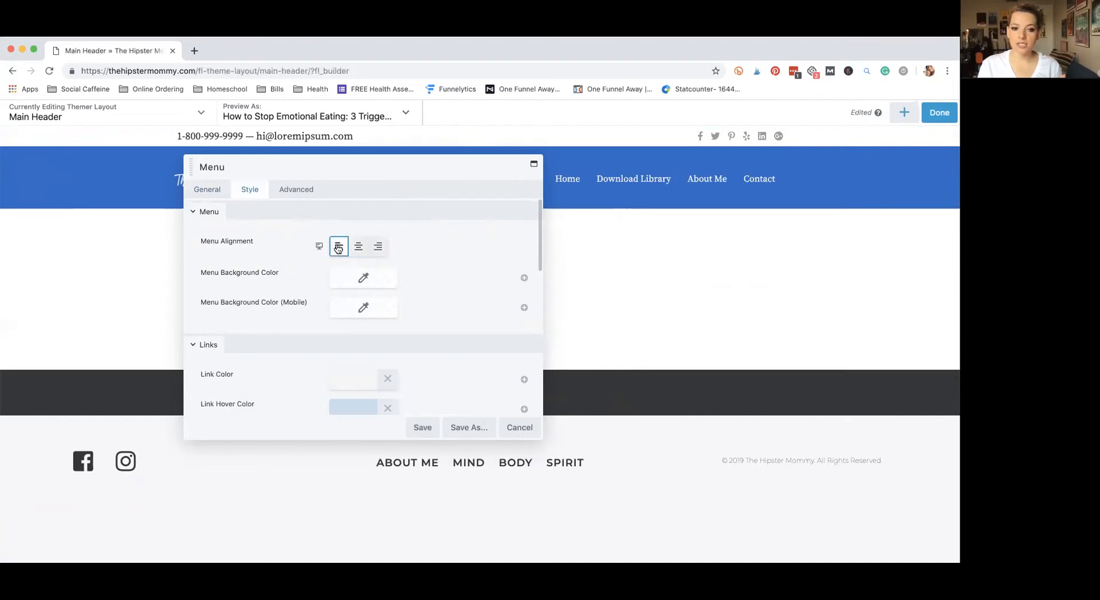
click(377, 246)
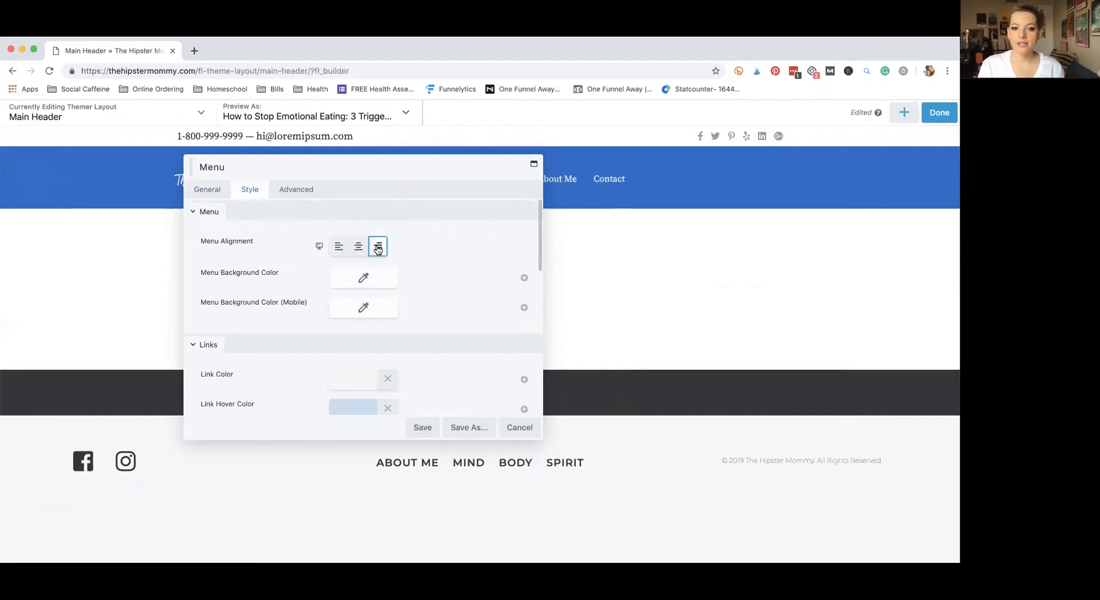
Step: Clear the header menu's link hover background colour and save the module
drag(466, 172, 690, 195)
scroll(659, 286, down, 3)
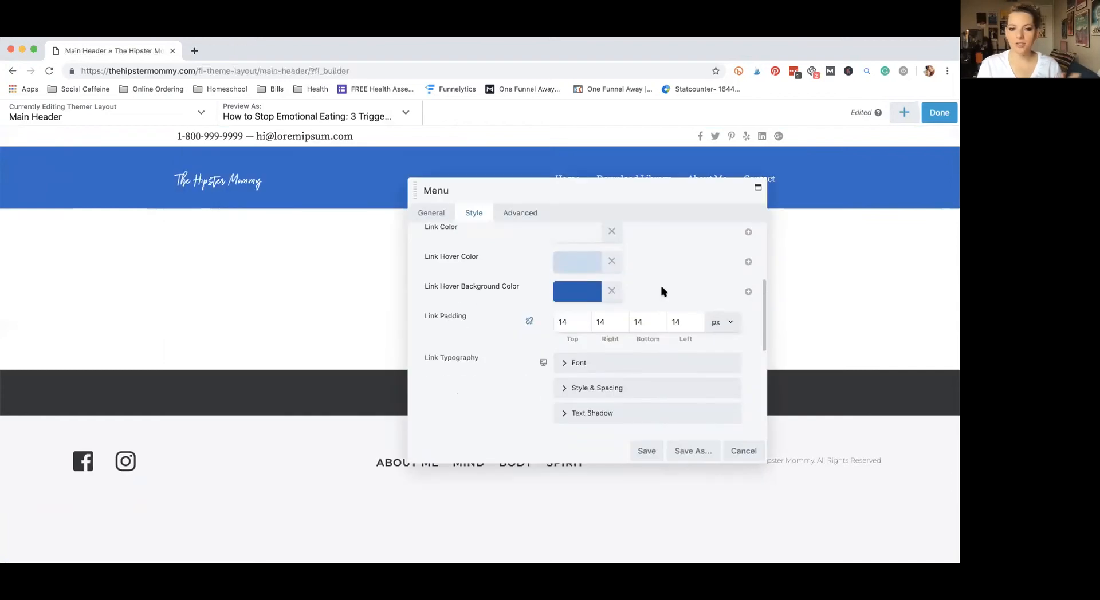
click(575, 294)
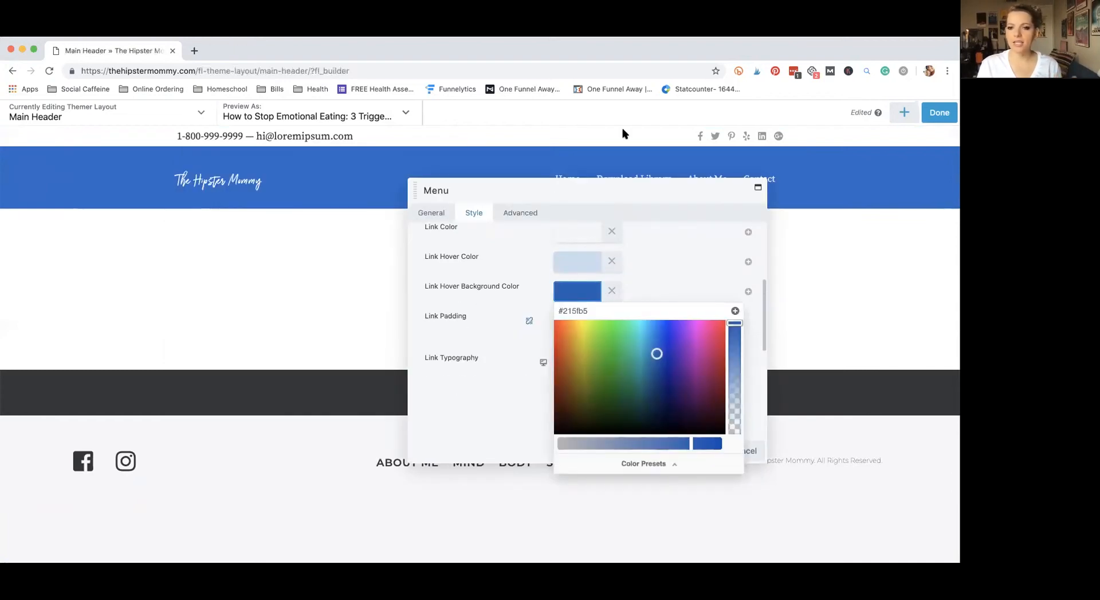
click(612, 290)
scroll(572, 324, down, 2)
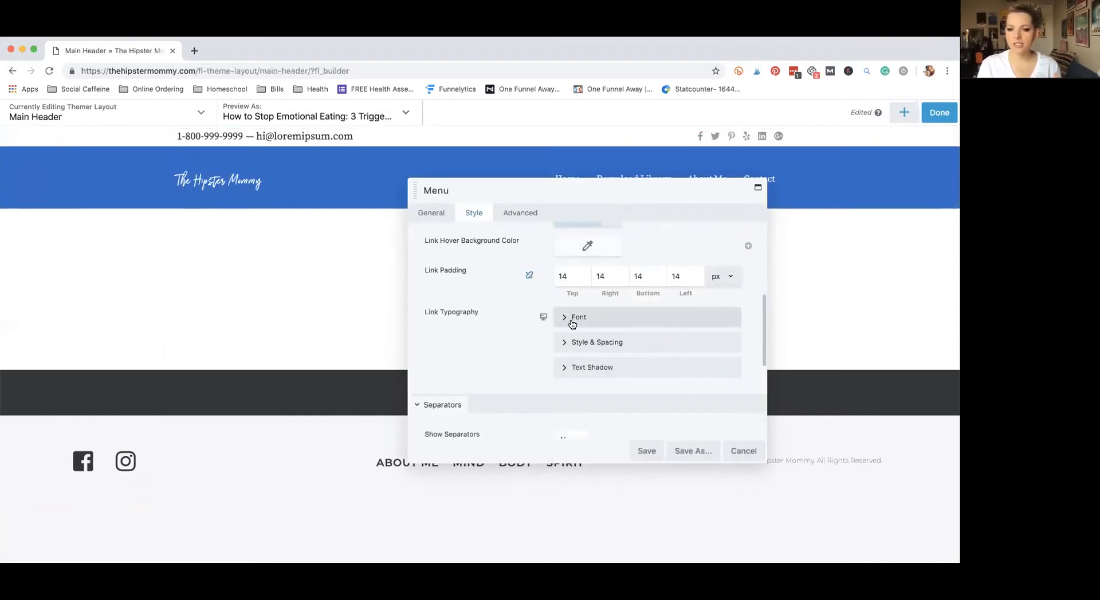
click(568, 320)
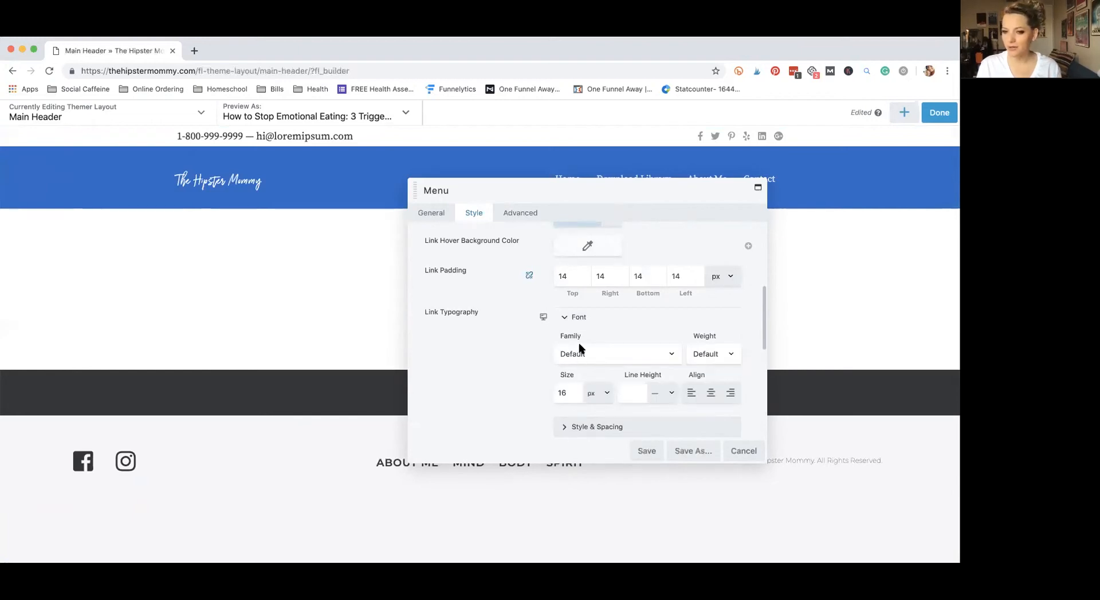
scroll(573, 352, down, 10)
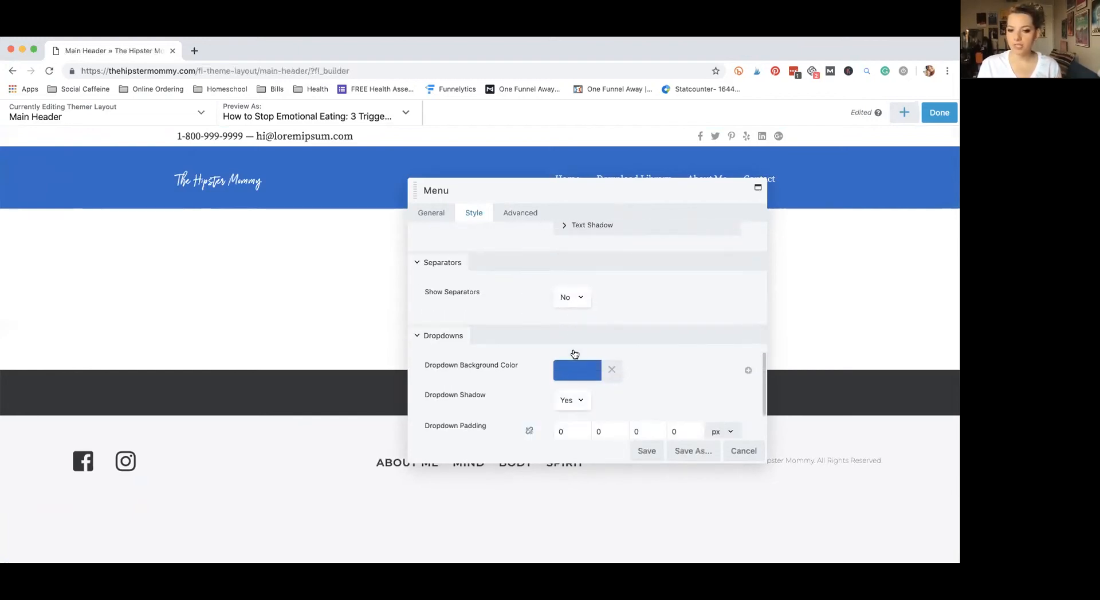
click(647, 451)
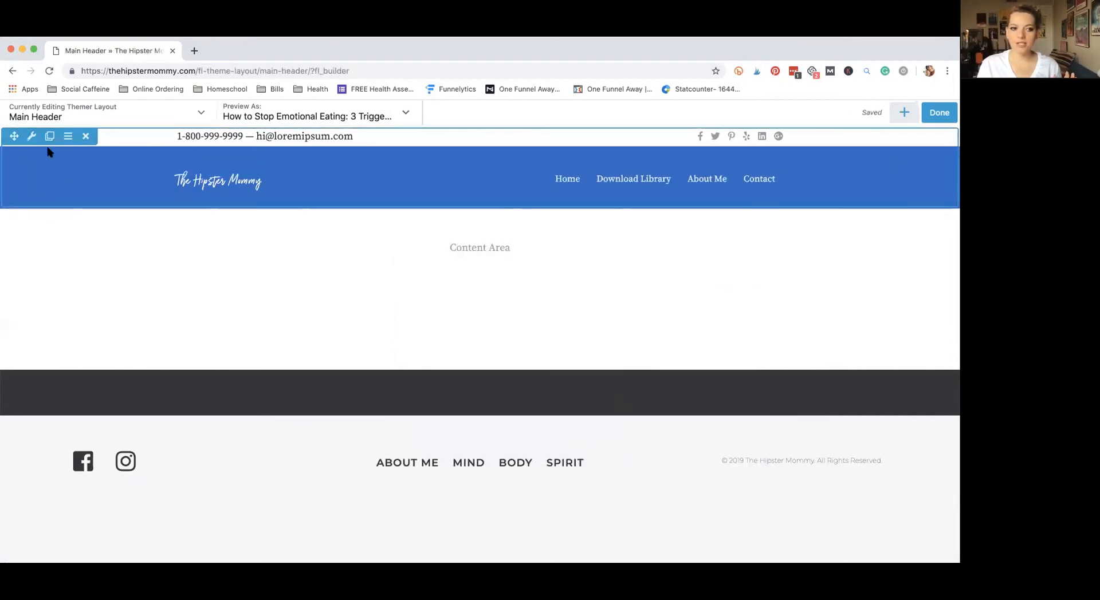
Step: Change the background colour of the logo and menu row to black, #000000, and save the row settings
click(34, 139)
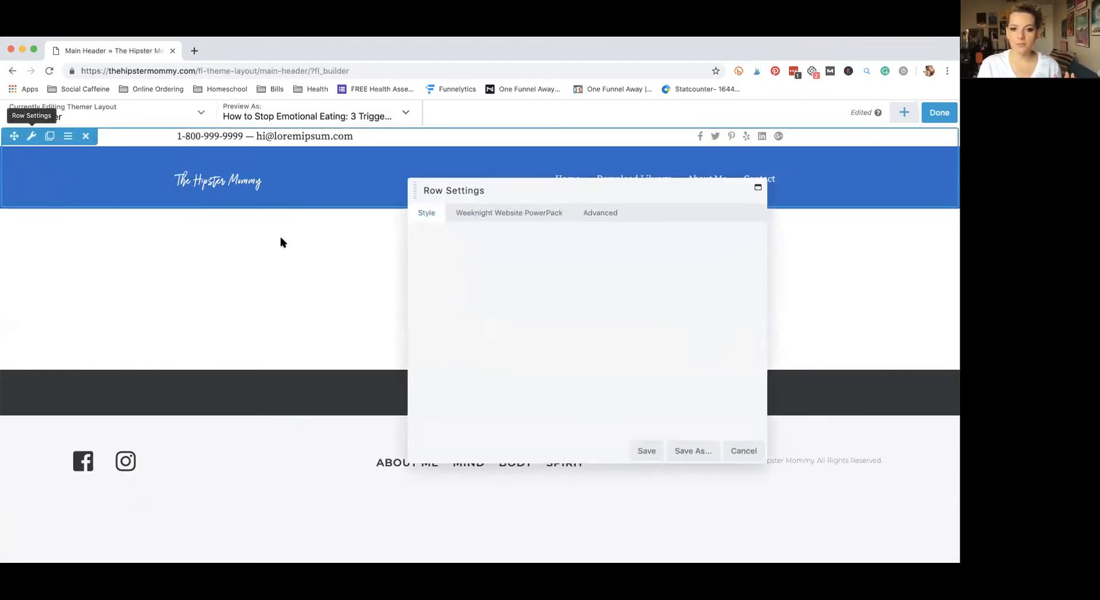
scroll(514, 272, down, 10)
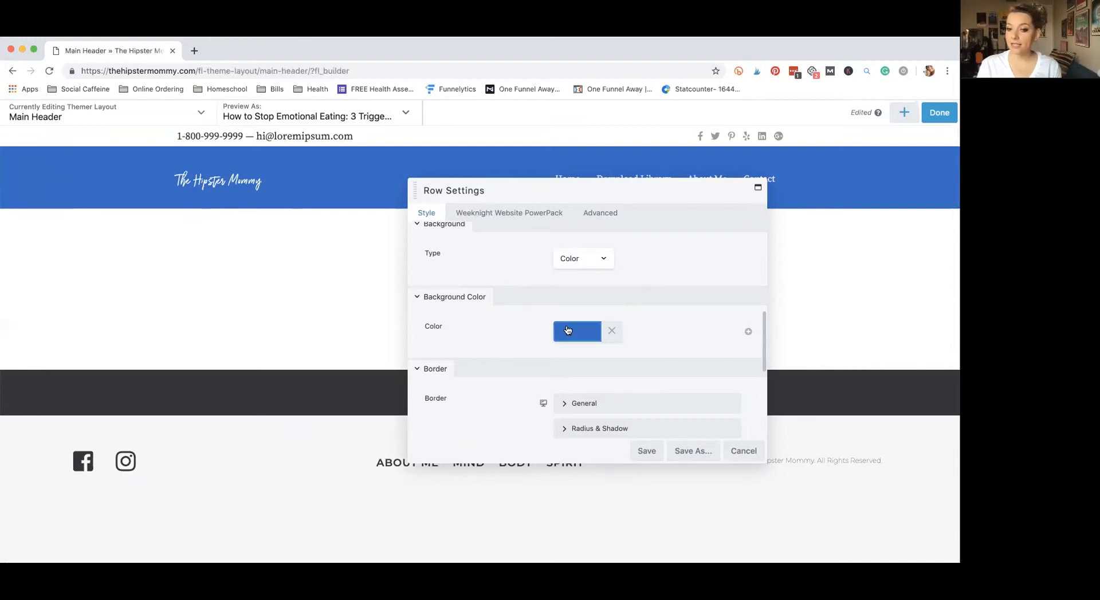
click(567, 330)
drag(570, 439, 483, 564)
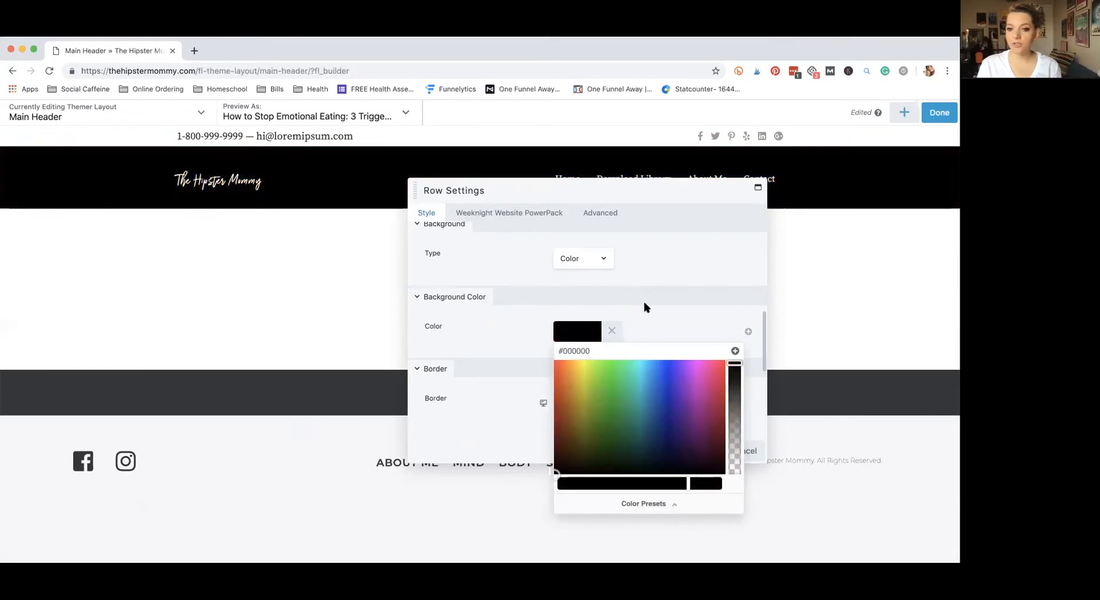
click(659, 322)
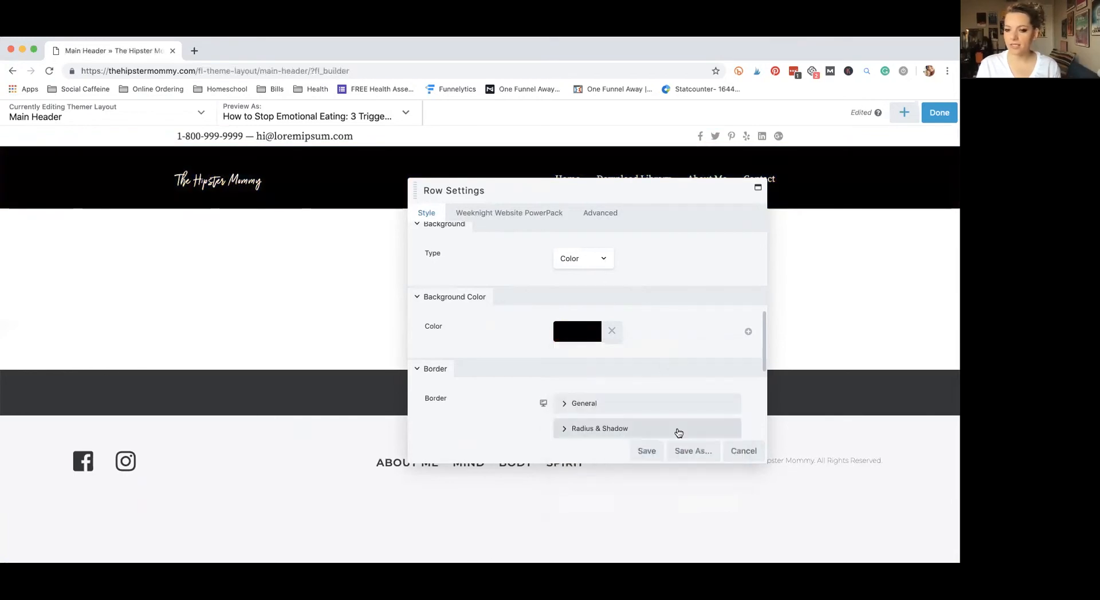
click(649, 452)
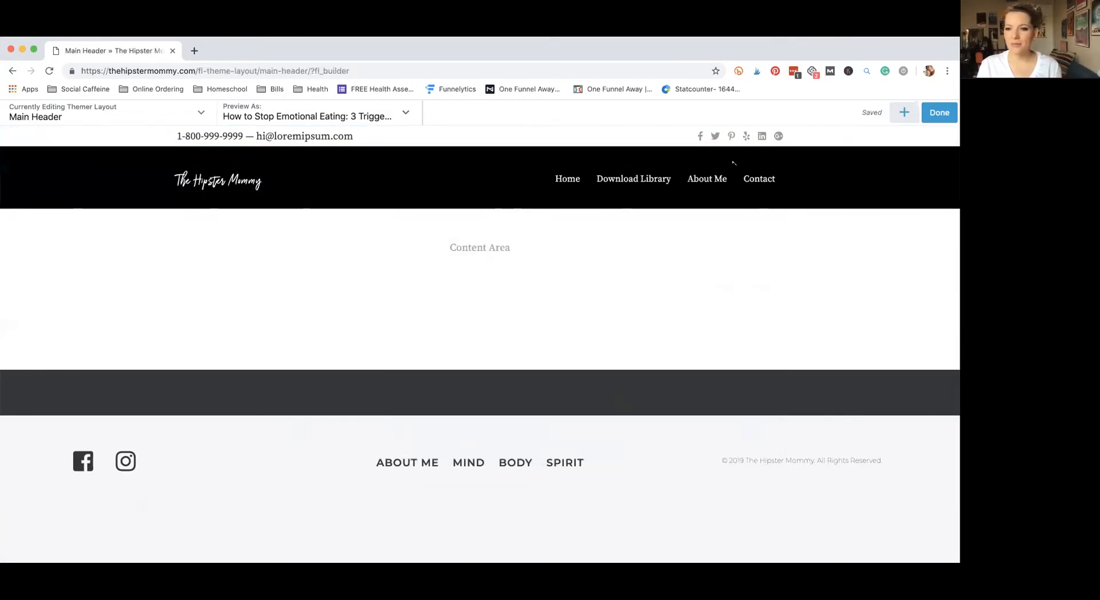
Step: Delete the phone and e-mail text module from the row above the menu
click(733, 137)
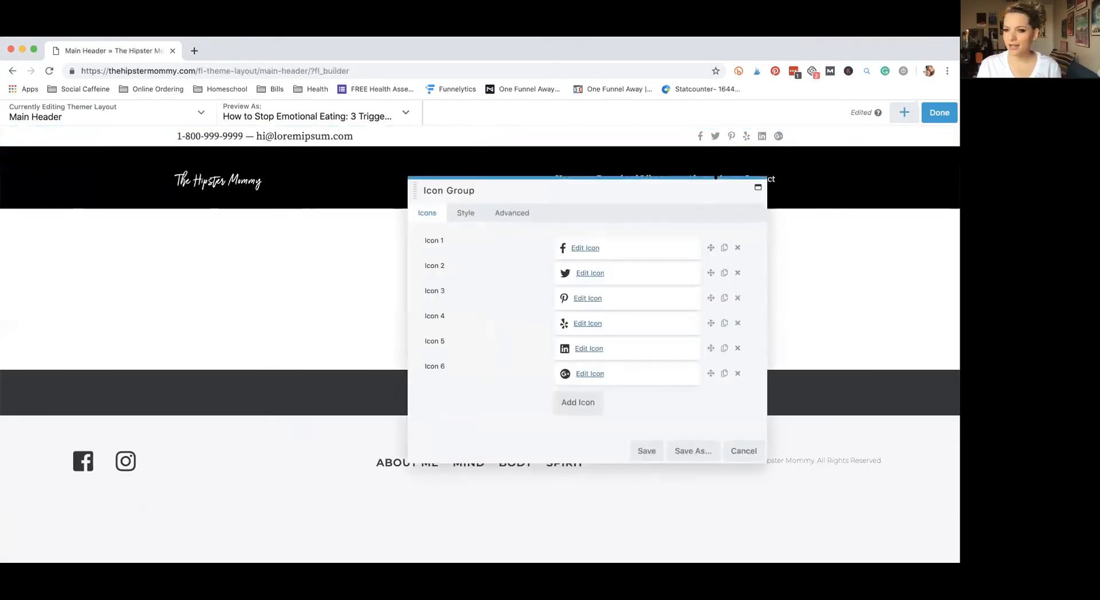
click(646, 451)
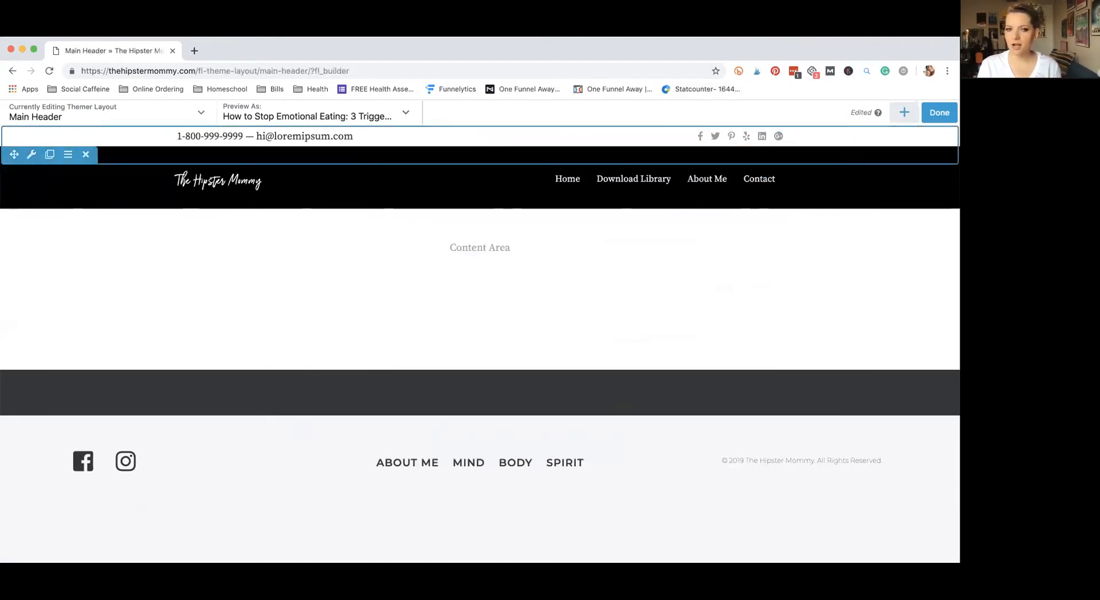
click(252, 140)
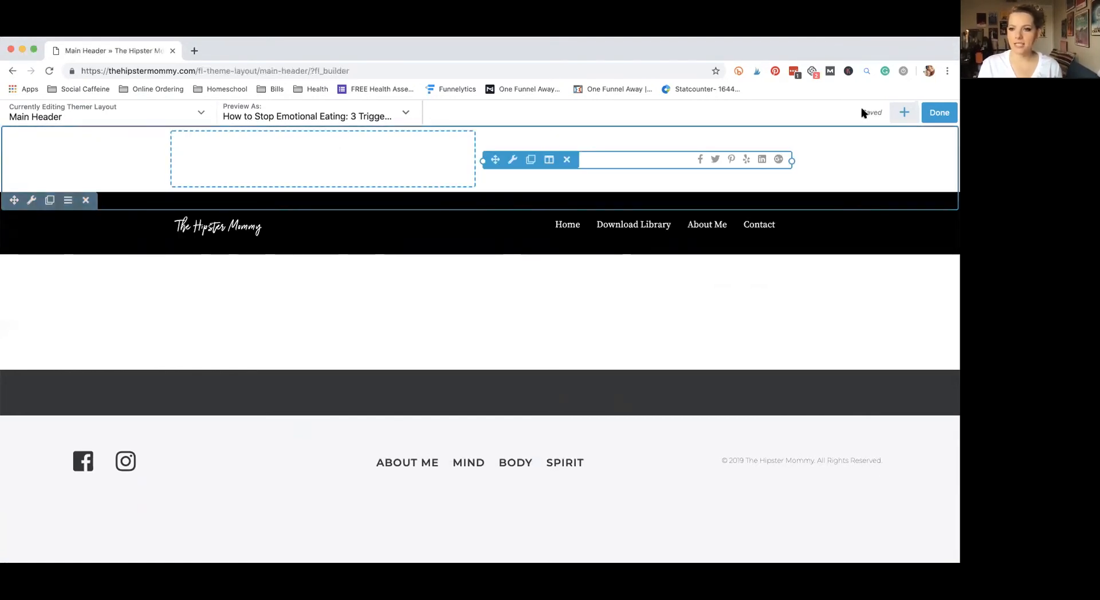
Step: Add an empty third column after the menu in the black header row
click(904, 112)
click(819, 151)
drag(771, 216, 785, 327)
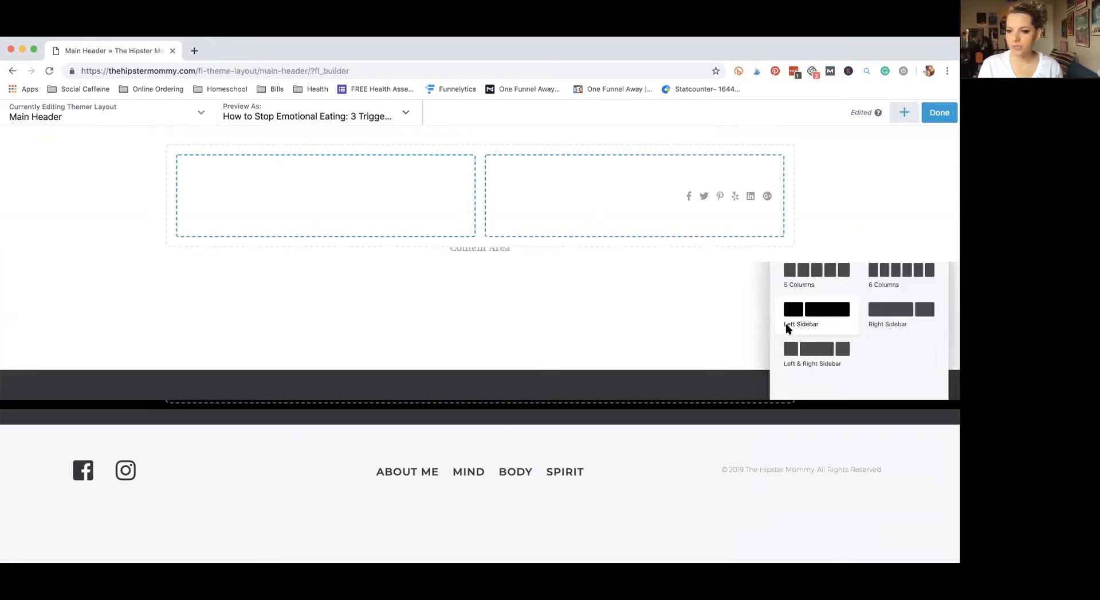
click(904, 113)
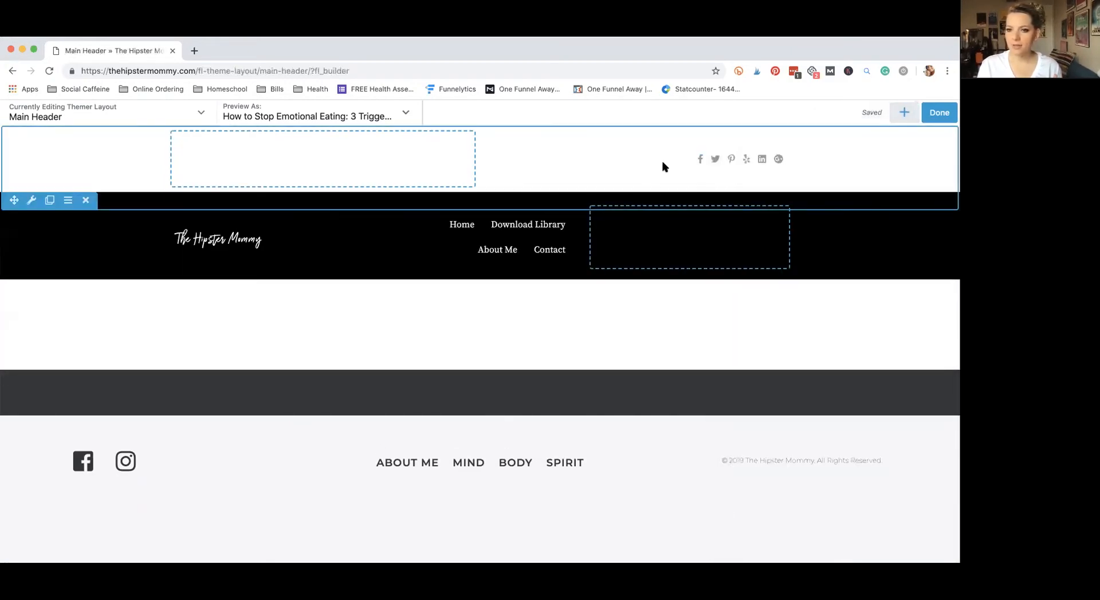
Step: Move the social icon group into the black row's empty column and widen the row content to about 1600 px
drag(496, 160, 612, 323)
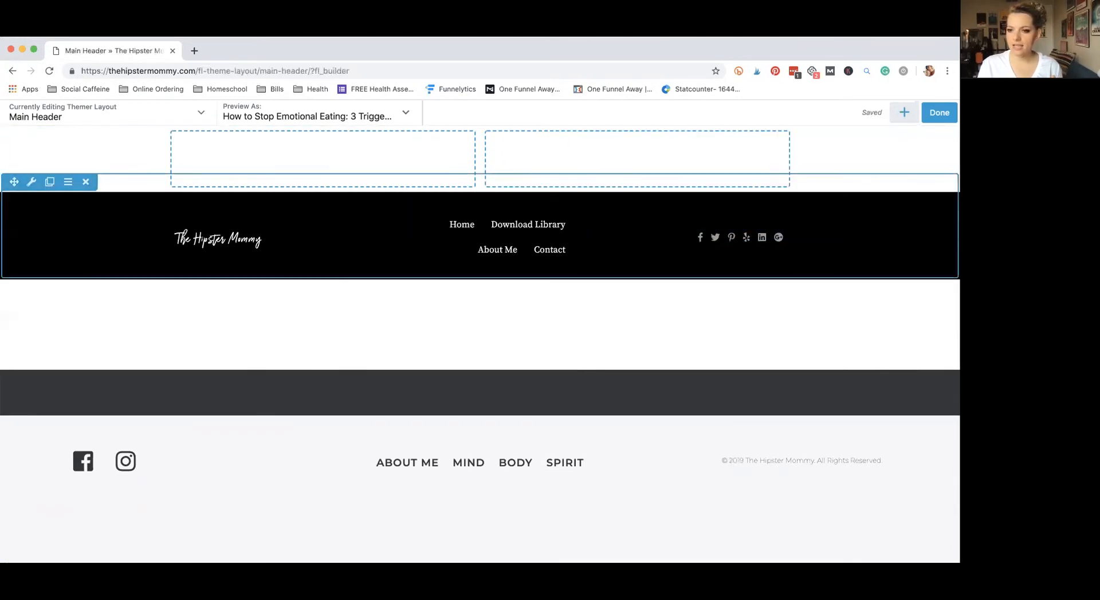
drag(792, 239, 875, 245)
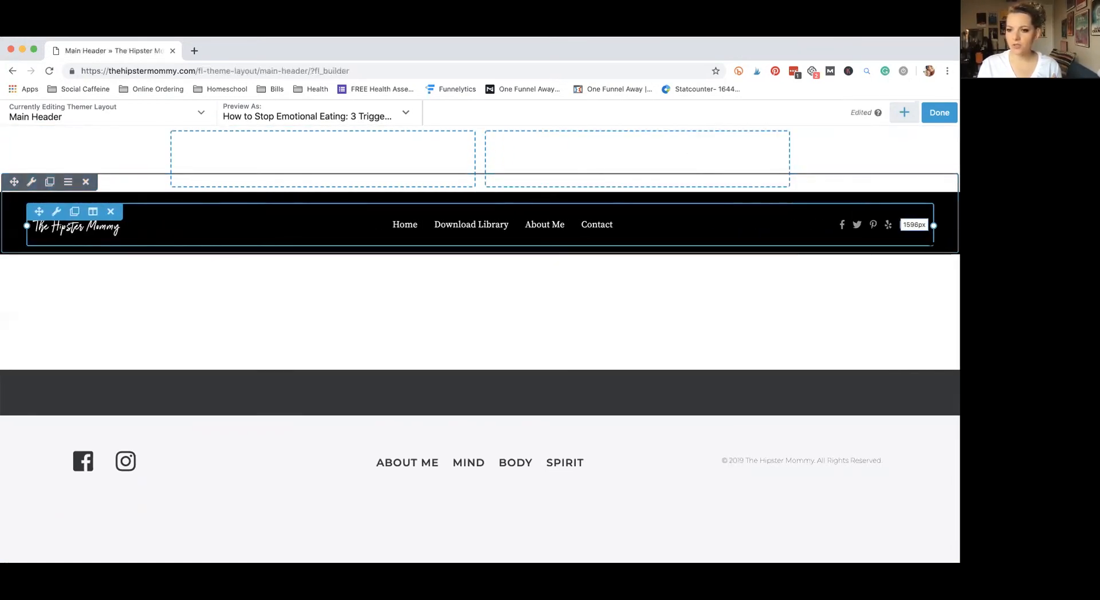
Step: Delete the empty two-column row above the black header row and narrow the menu column slightly
click(80, 201)
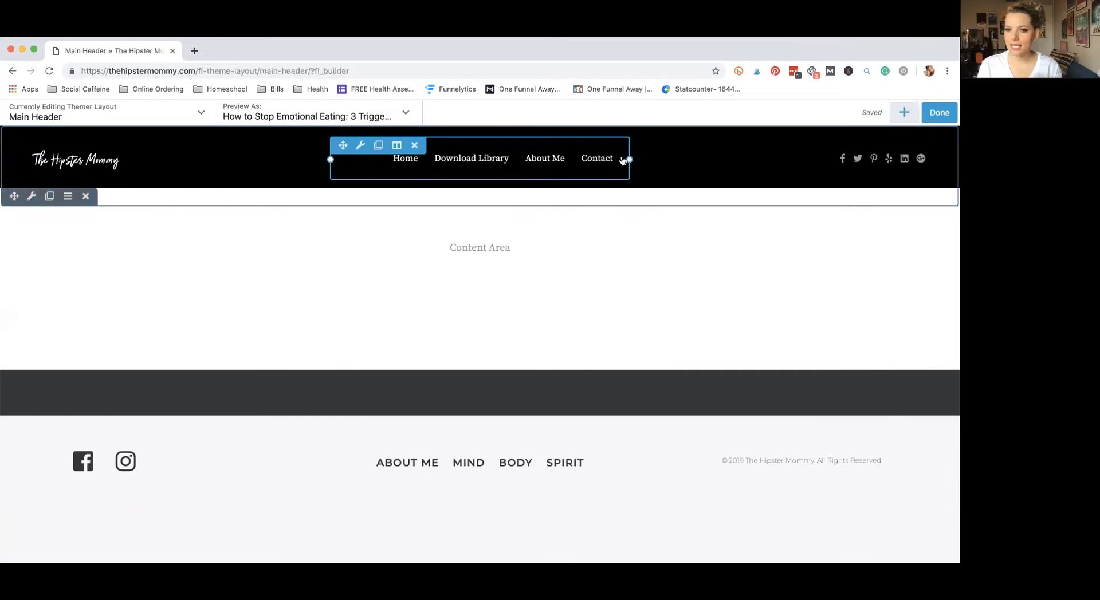
mouse_move(629, 160)
mouse_down()
mouse_move(940, 160)
mouse_move(623, 160)
mouse_up()
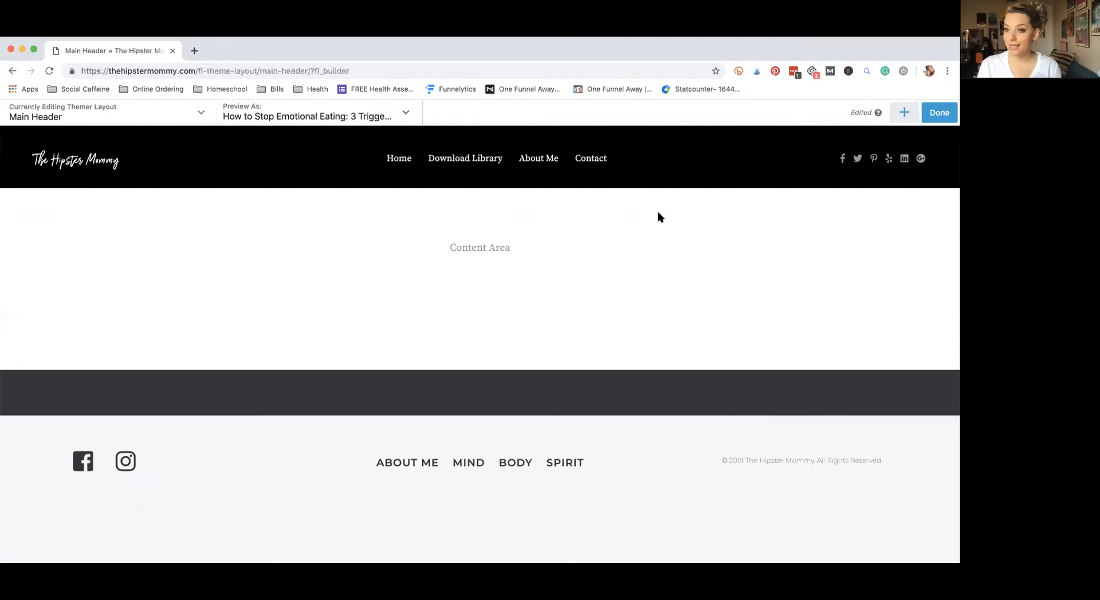
Step: Open the header menu module's style settings in the medium-device responsive preview
key(r)
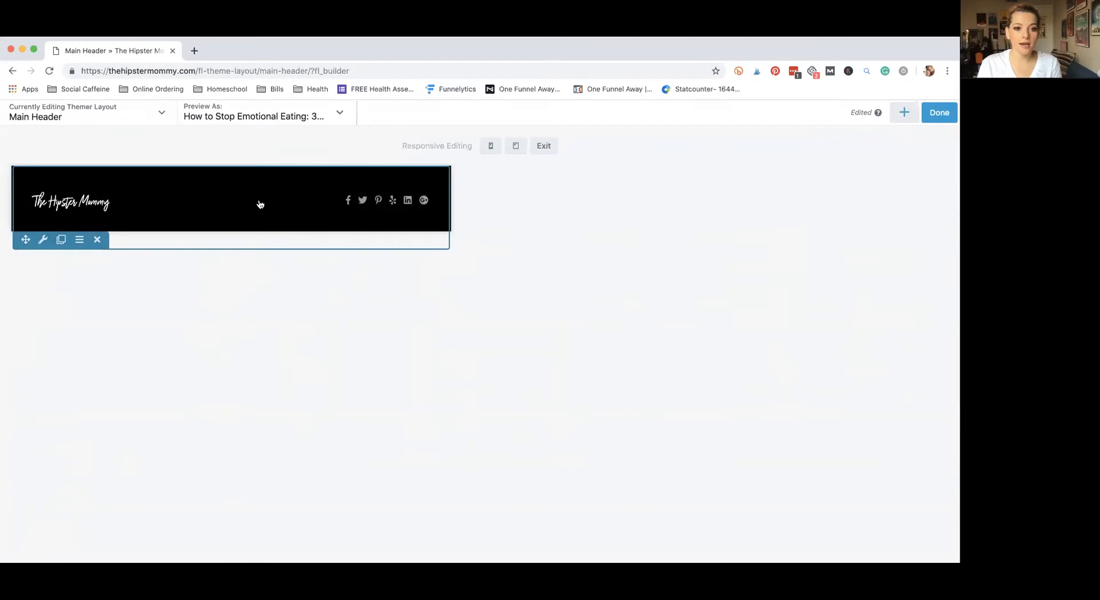
click(282, 203)
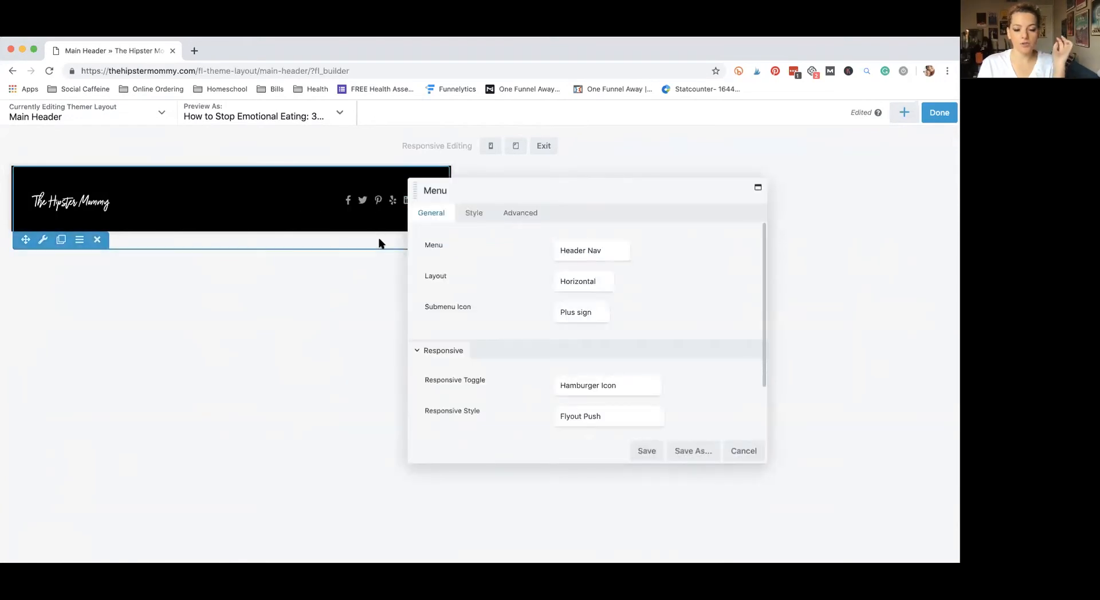
click(478, 215)
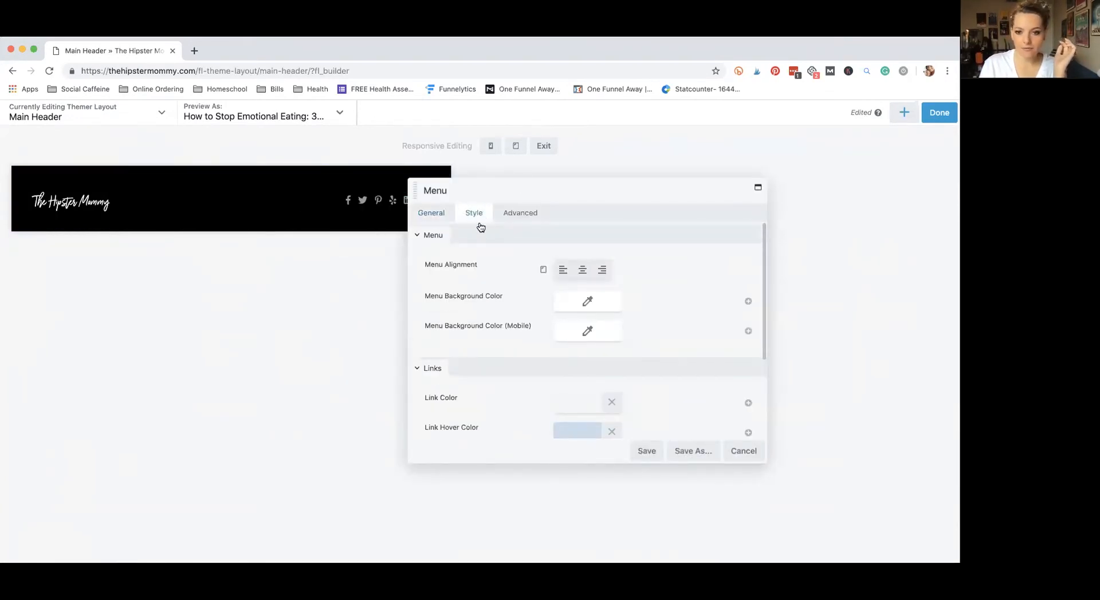
Step: Set the menu's mobile background colour to black, #000000
scroll(541, 293, down, 2)
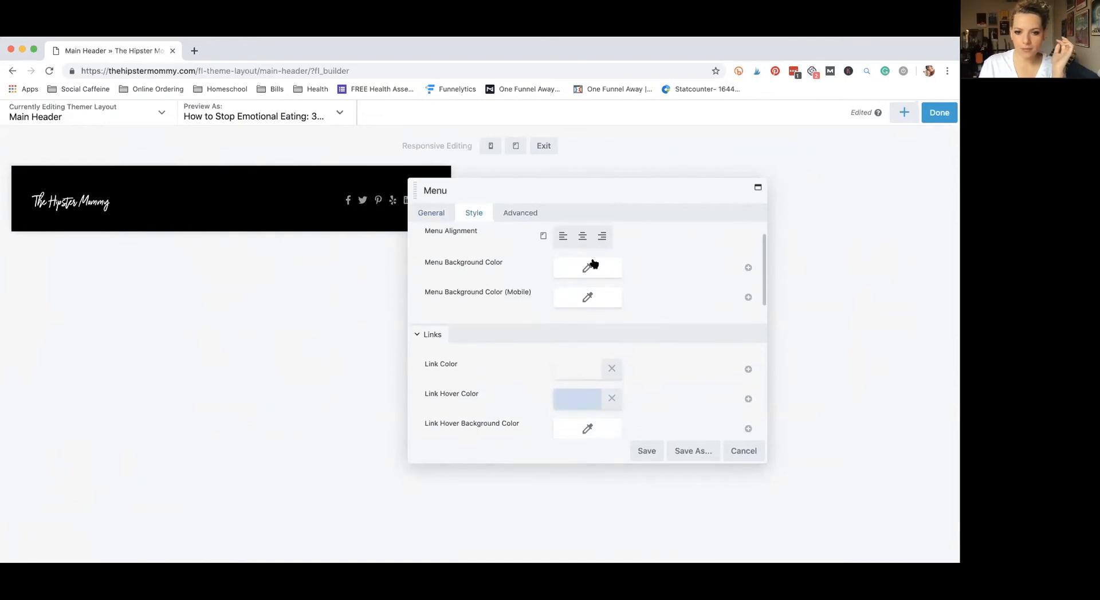
click(578, 294)
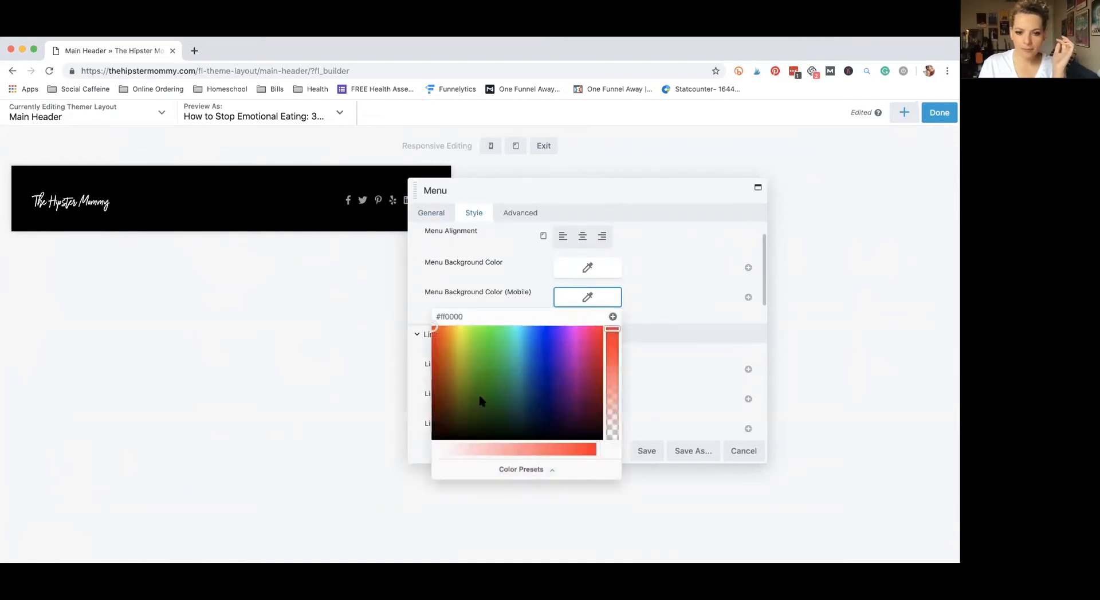
drag(479, 399, 376, 495)
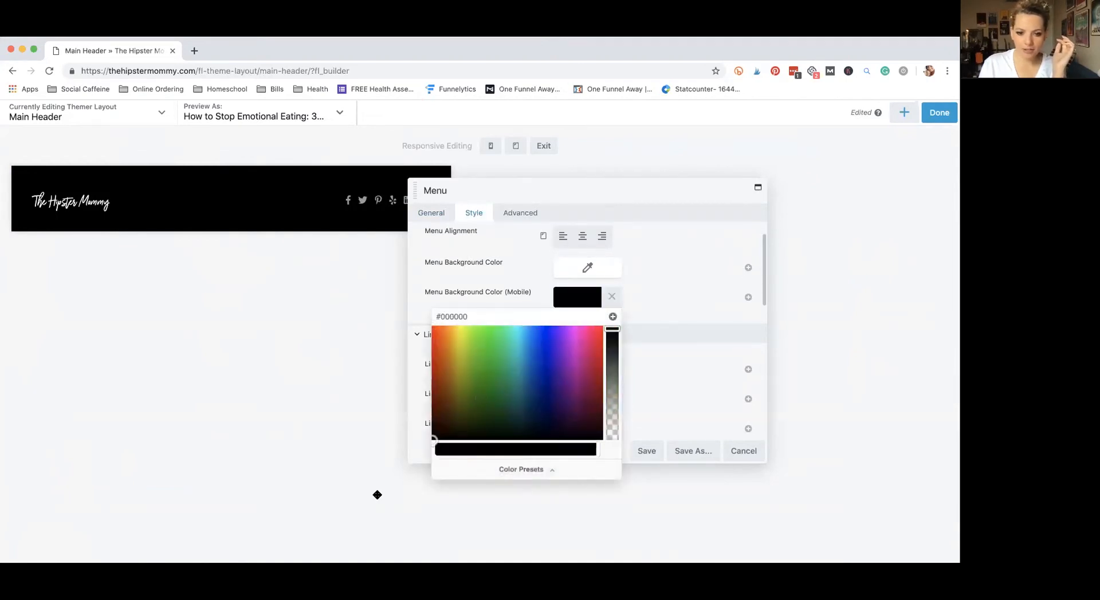
click(445, 462)
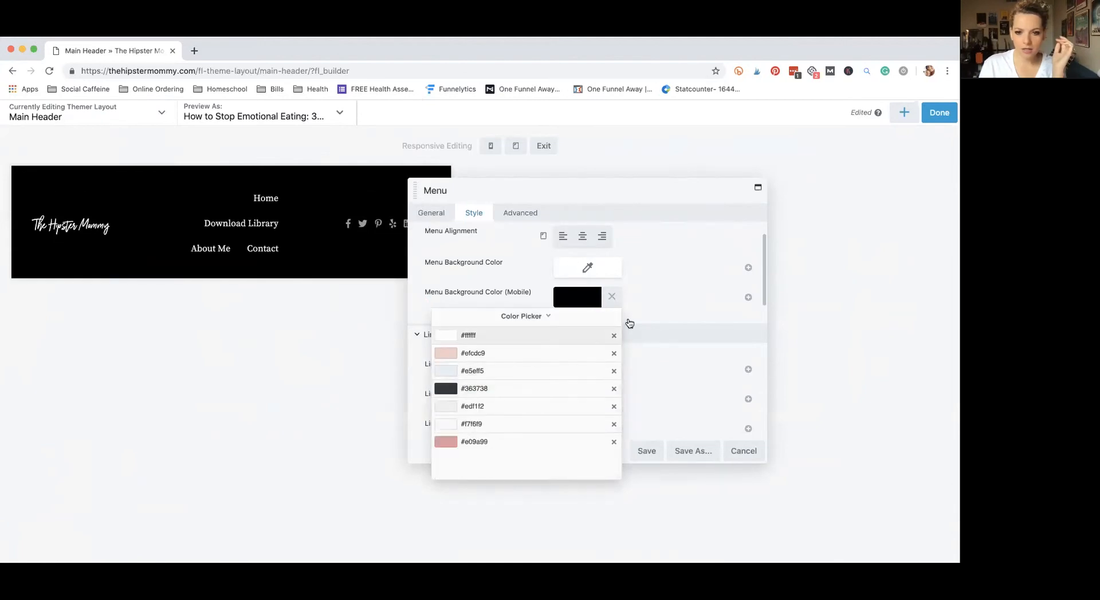
click(708, 298)
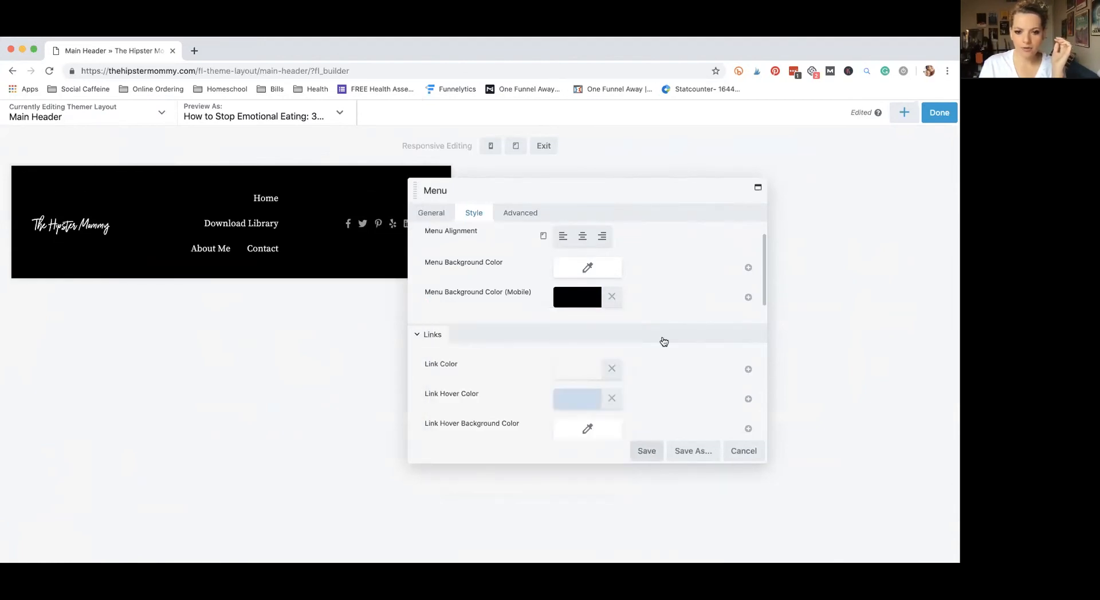
Step: Set the menu's responsive breakpoint to Medium & Small Devices Only
click(443, 213)
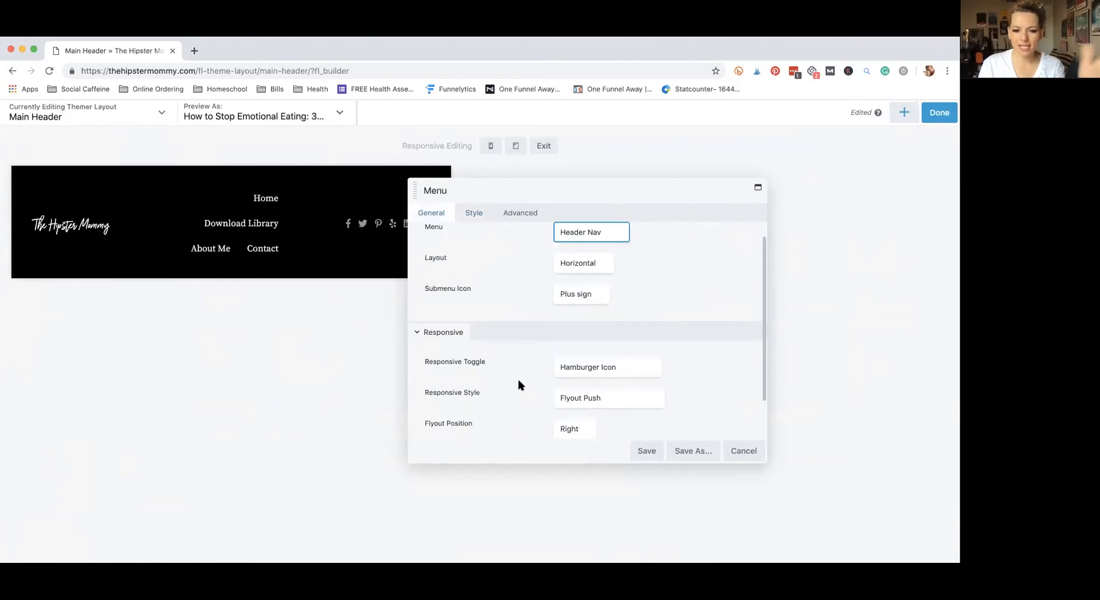
scroll(521, 385, down, 2)
click(590, 413)
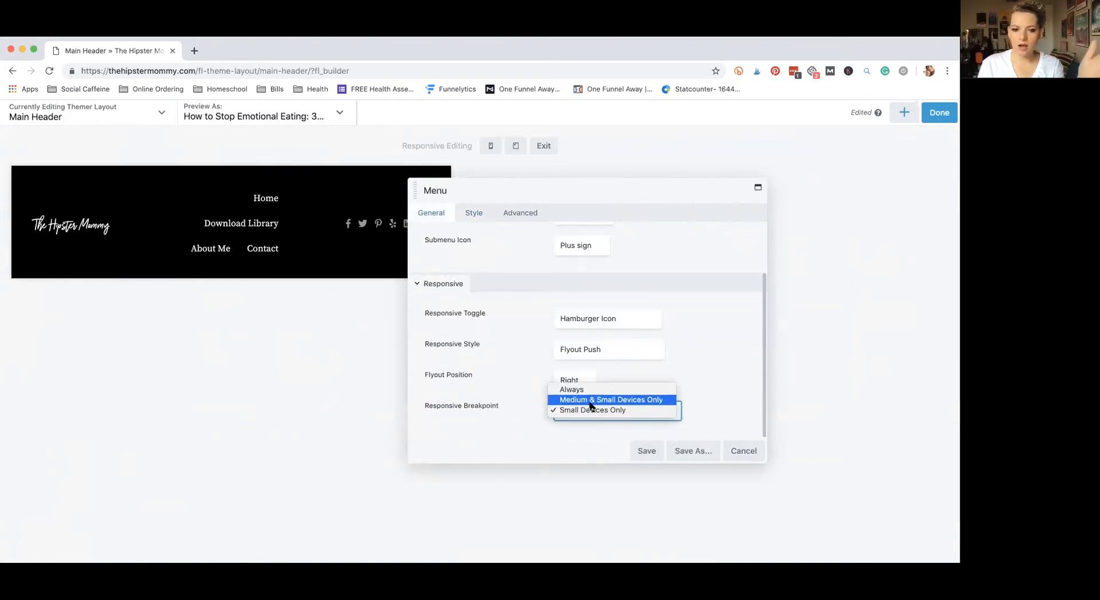
click(590, 400)
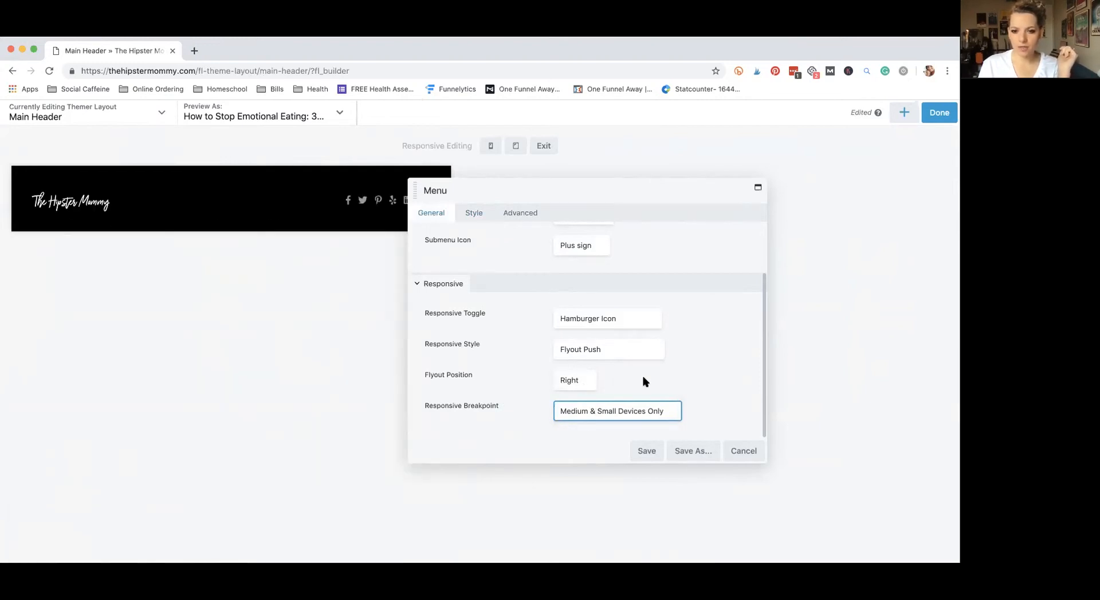
Step: Set the menu's mobile background colour to white, #ffffff, and save the menu settings
click(475, 213)
scroll(501, 307, down, 10)
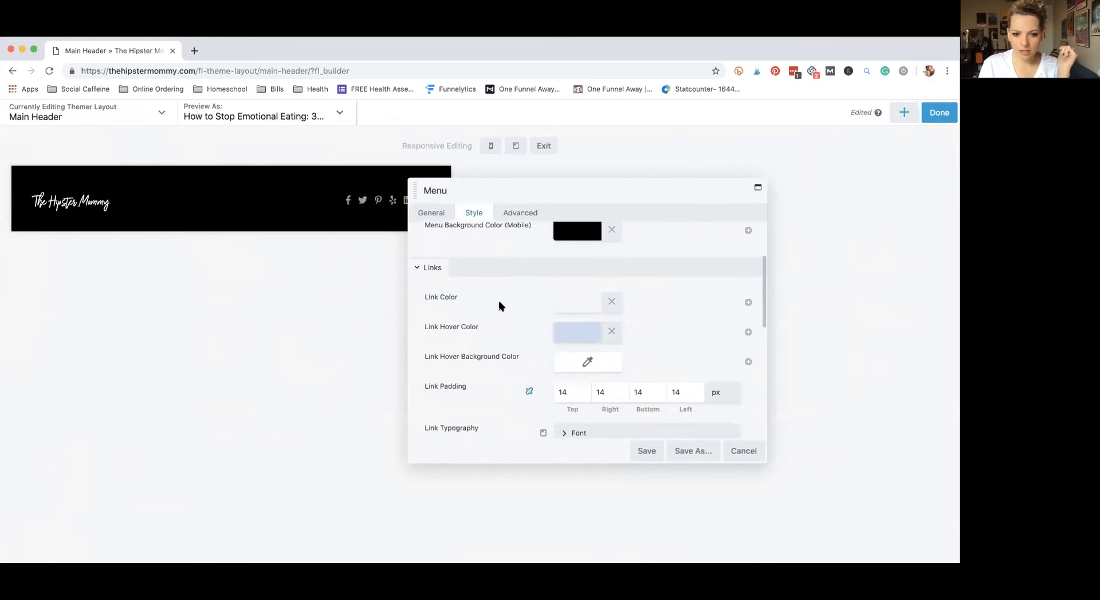
scroll(500, 305, down, 3)
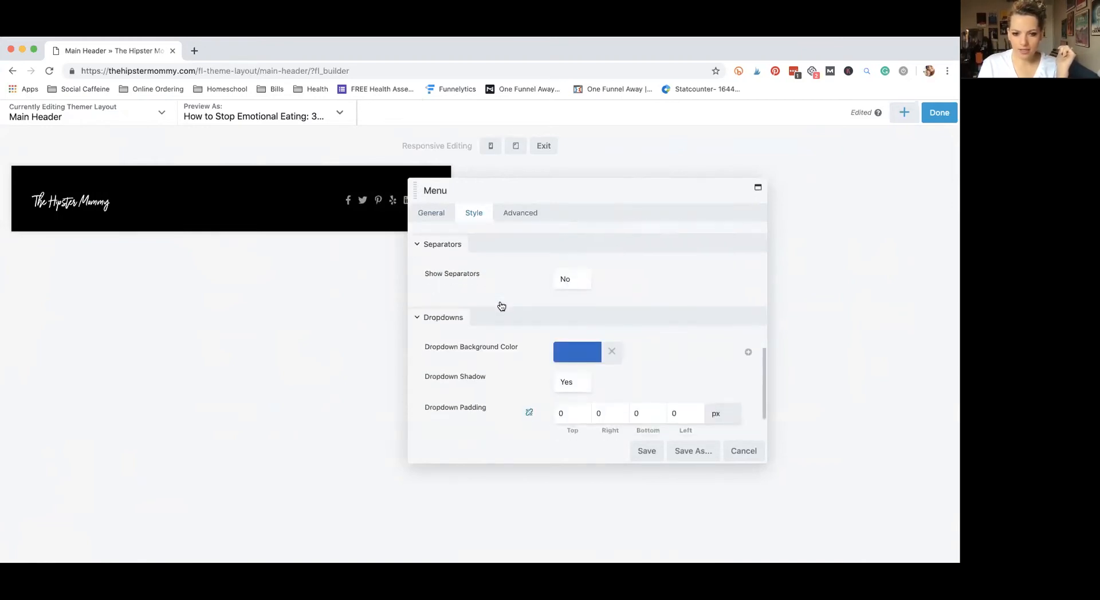
scroll(500, 305, up, 5)
scroll(500, 306, up, 5)
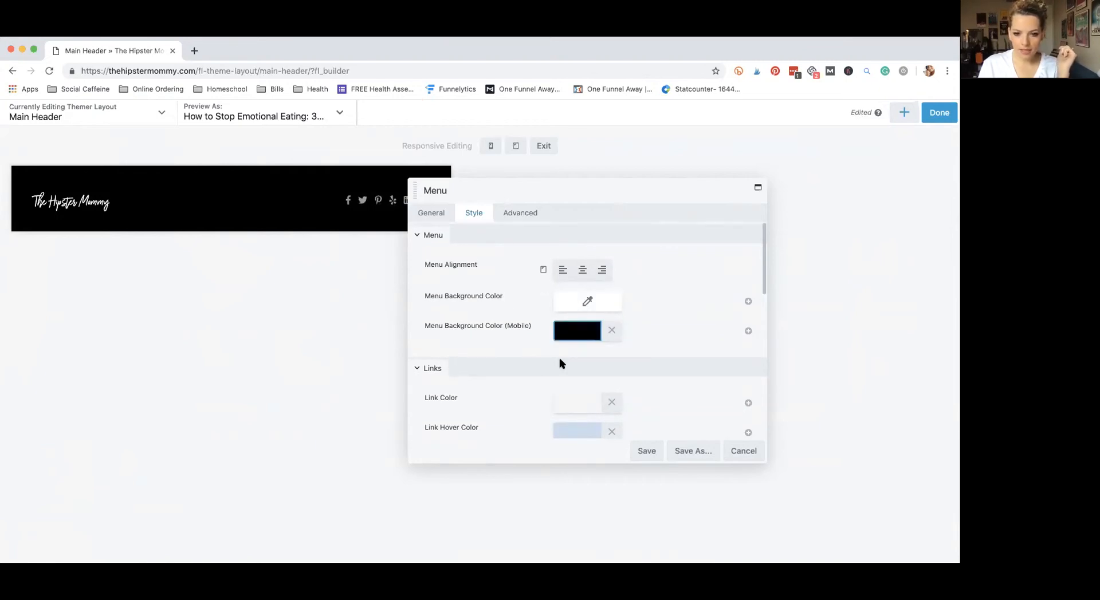
click(562, 337)
click(431, 371)
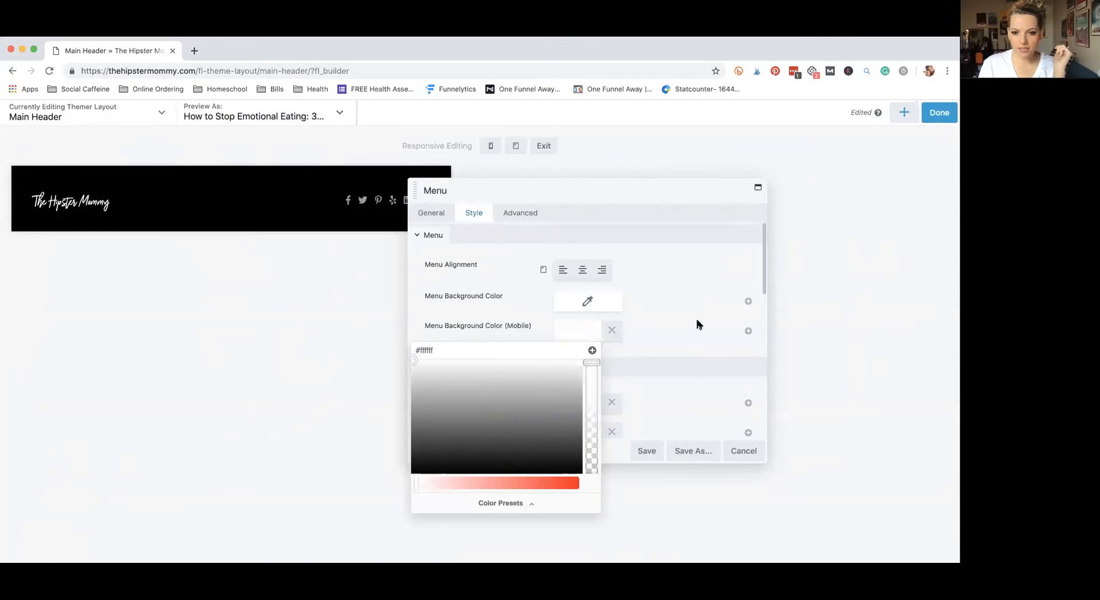
click(695, 325)
click(646, 452)
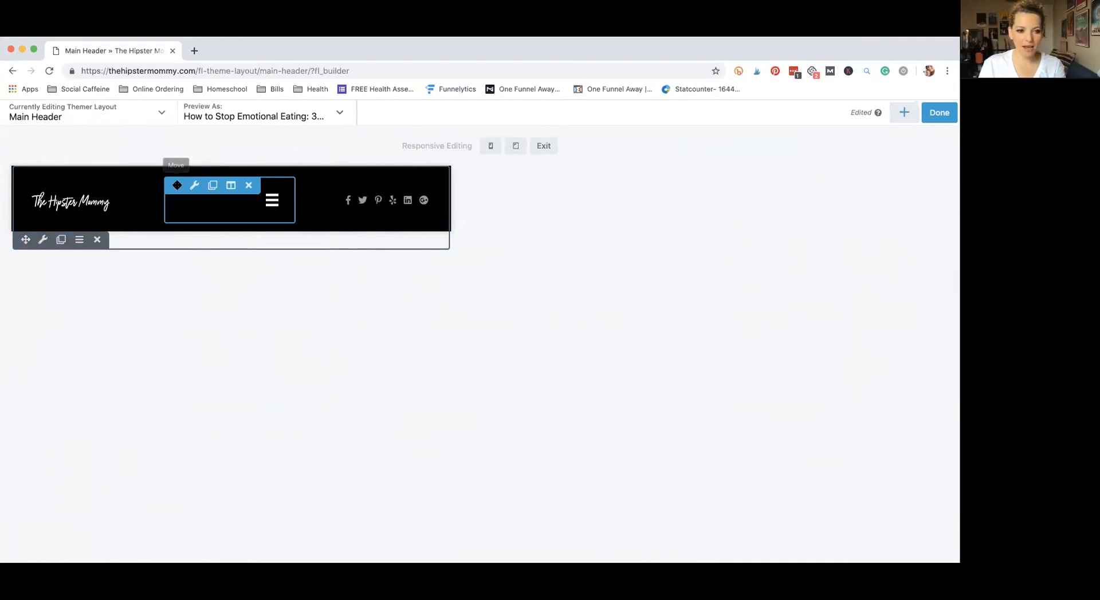
Step: Try placing the menu after the social icons and check the order in the small-device and desktop views
drag(177, 185, 240, 247)
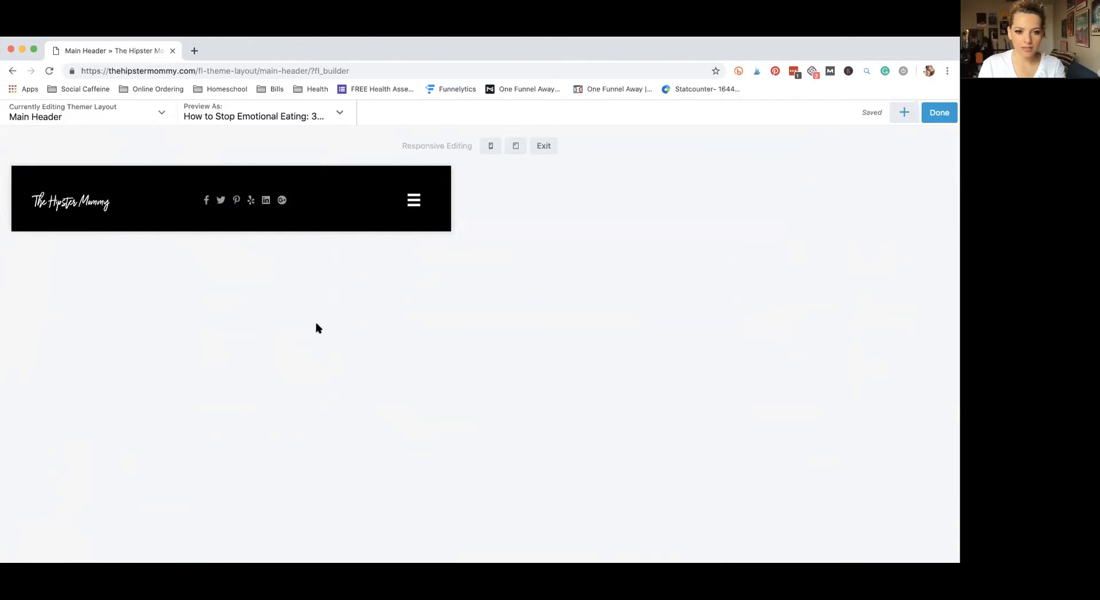
key(r)
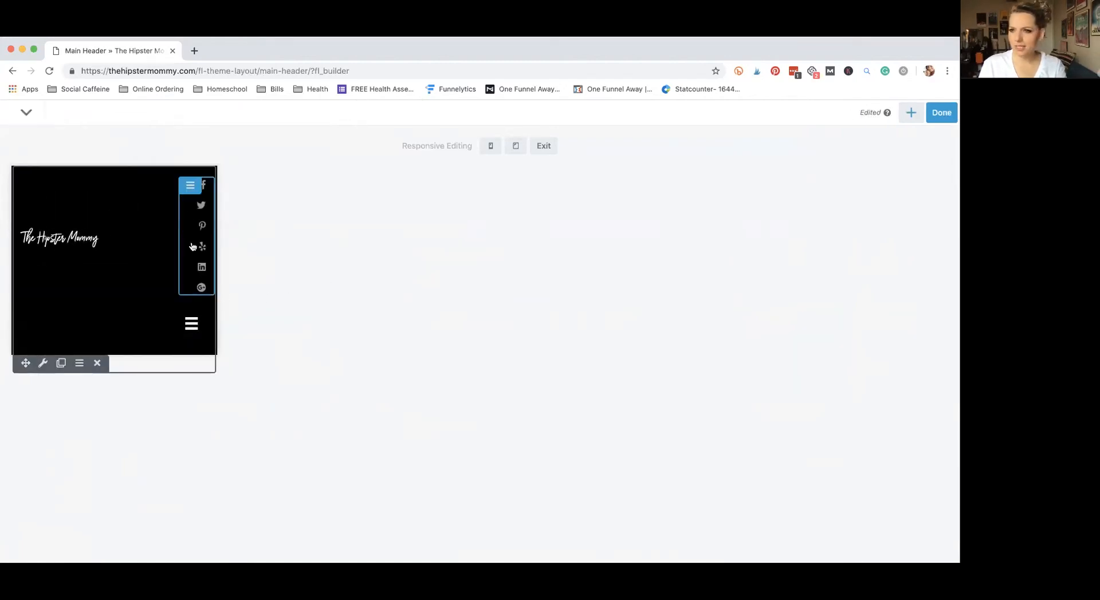
key(r)
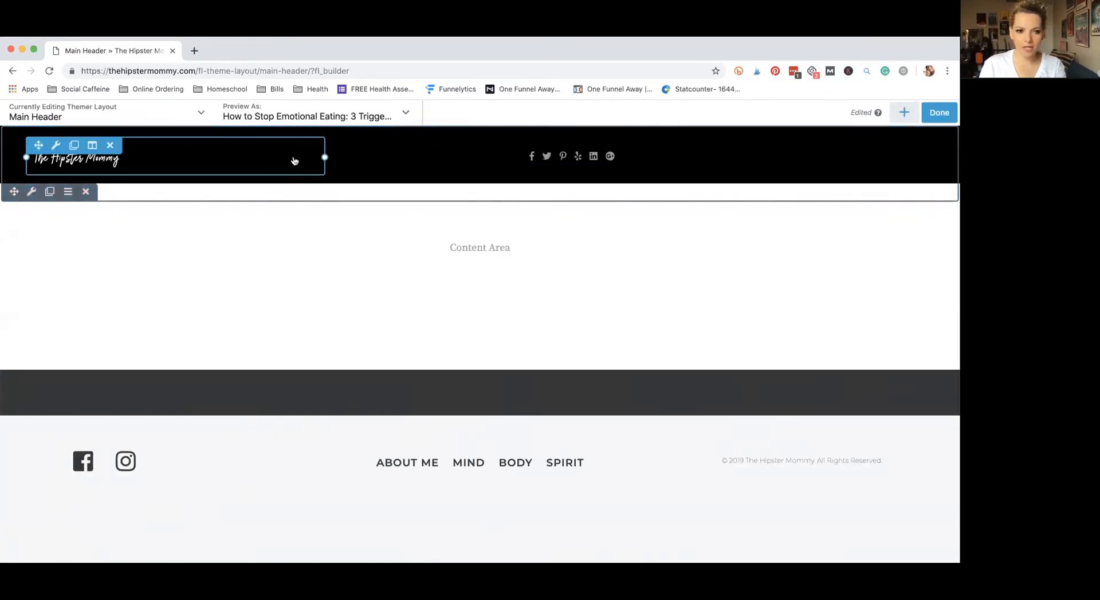
Step: Return the social icons to the black row's last column and the menu to its middle column
drag(341, 157, 802, 178)
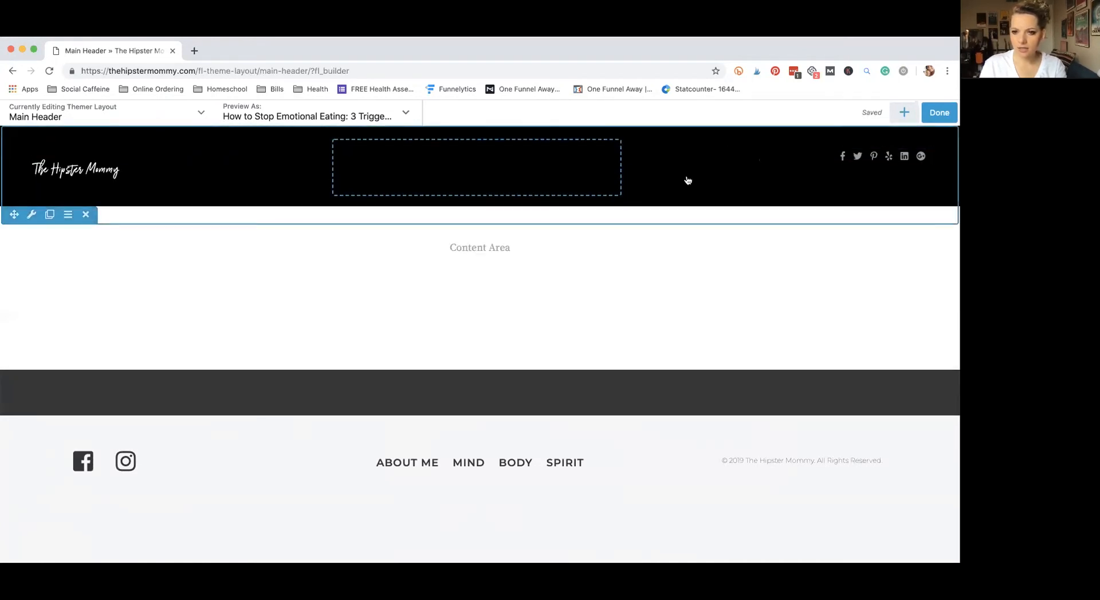
drag(642, 177, 530, 198)
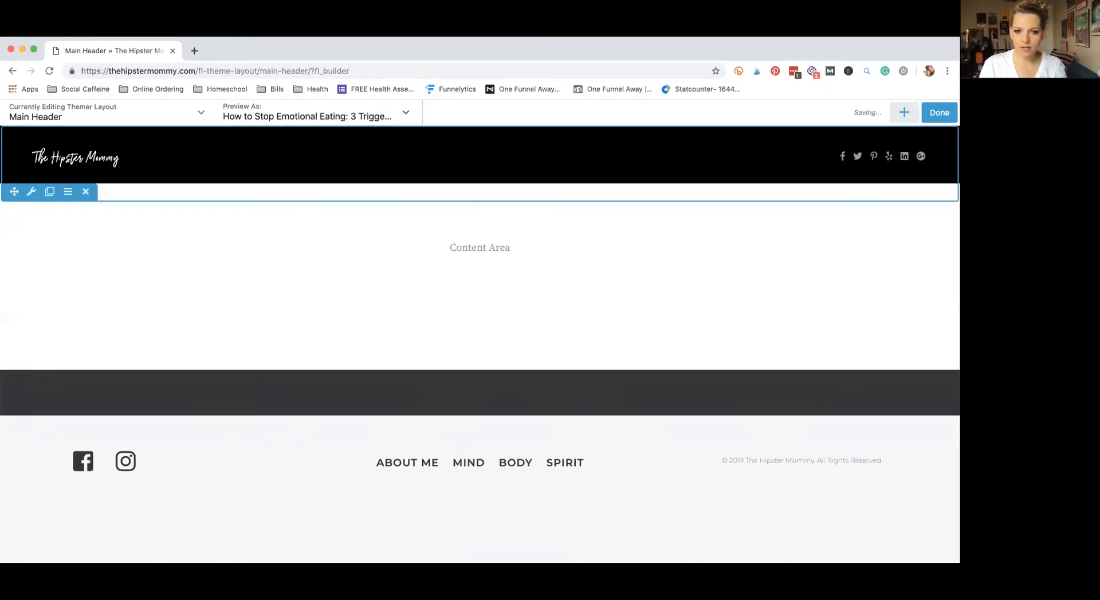
Step: Set the header menu's link colour to white, #ffffff, and save the menu settings
click(553, 162)
scroll(494, 245, down, 2)
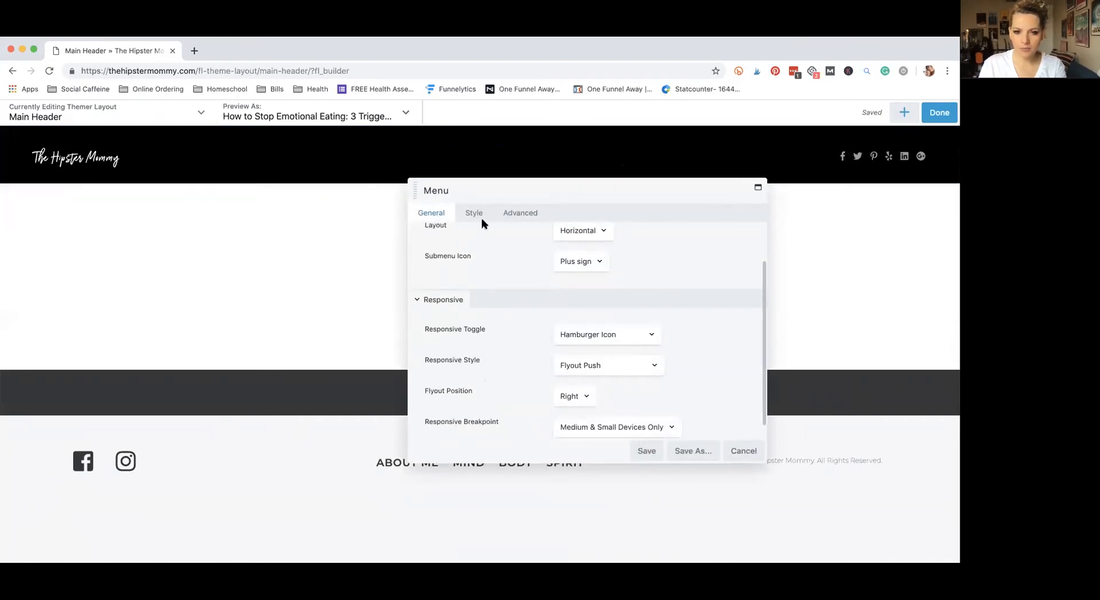
click(479, 217)
scroll(555, 290, up, 1)
scroll(515, 296, down, 1)
scroll(515, 295, down, 1)
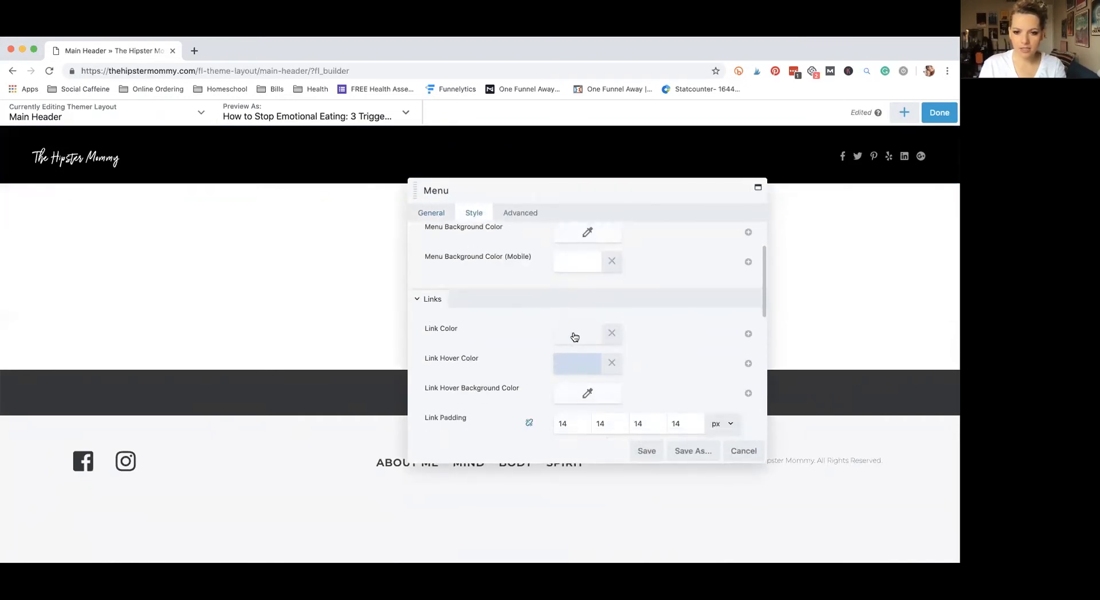
click(574, 336)
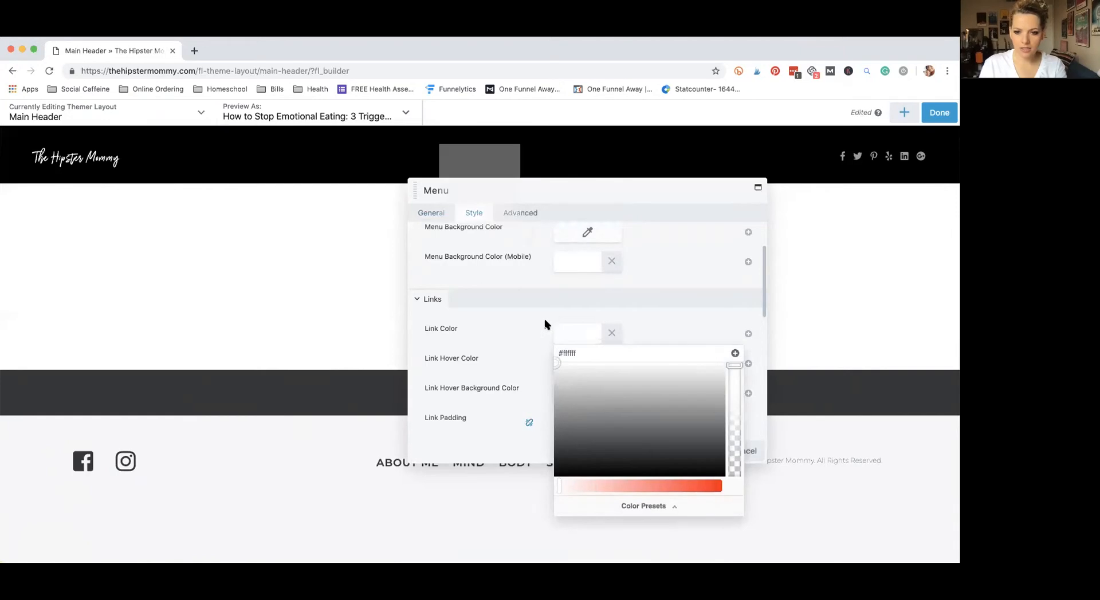
click(641, 343)
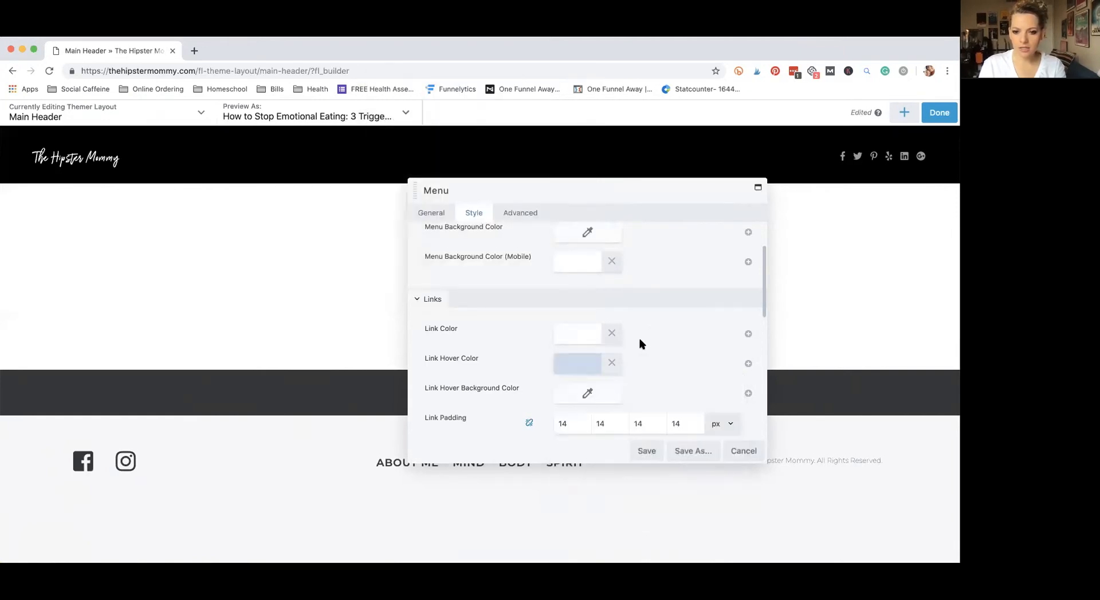
click(646, 452)
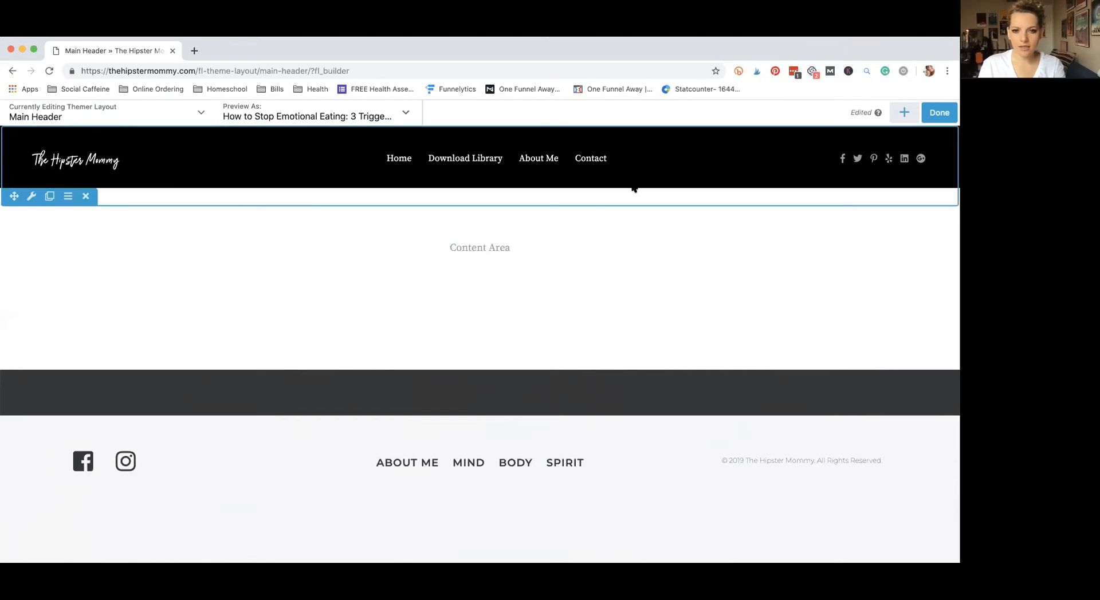
Step: In the small-device preview, set the social icons column's stacking order to Reversed and save the column settings
key(r)
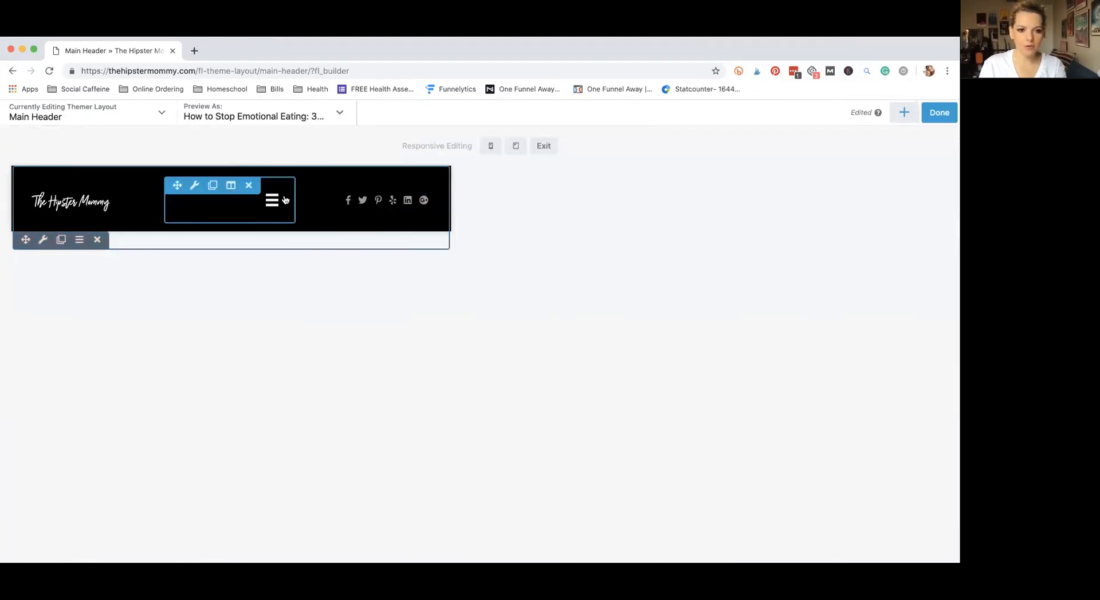
key(r)
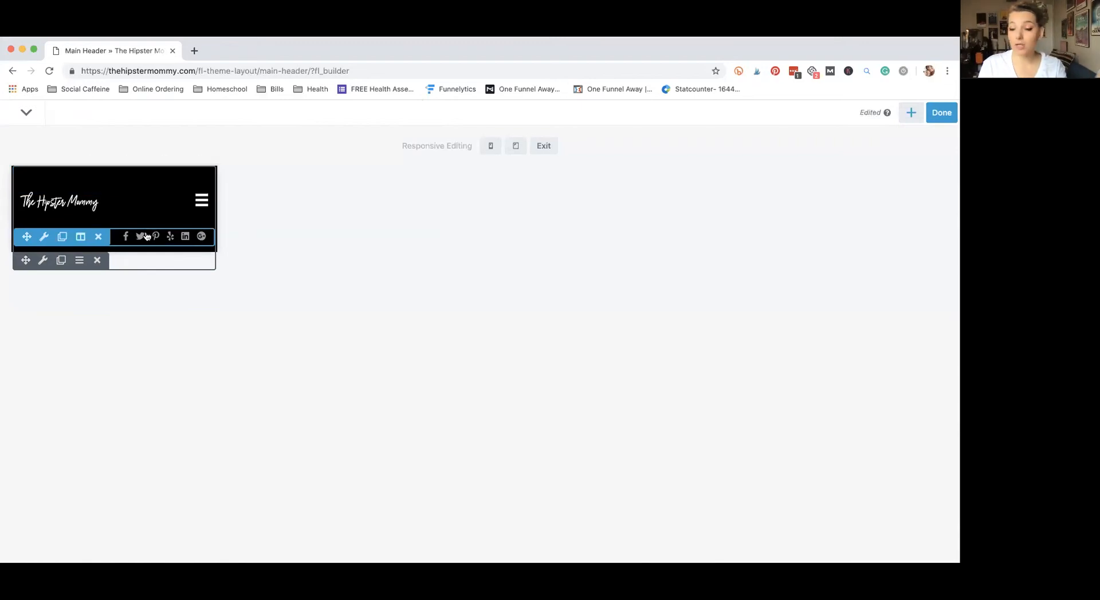
click(92, 253)
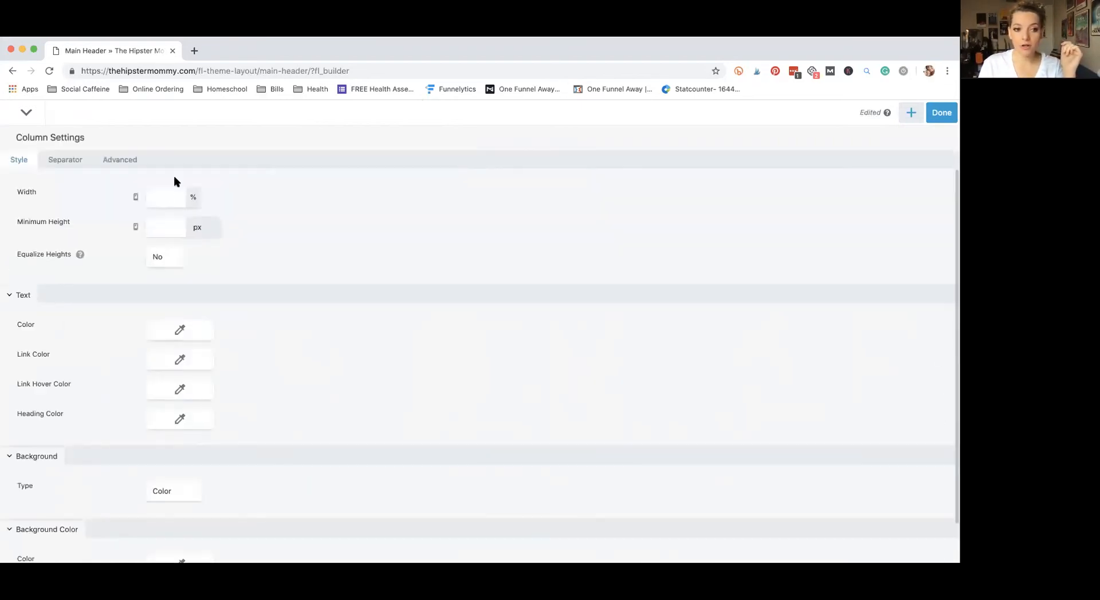
click(127, 165)
scroll(213, 278, down, 2)
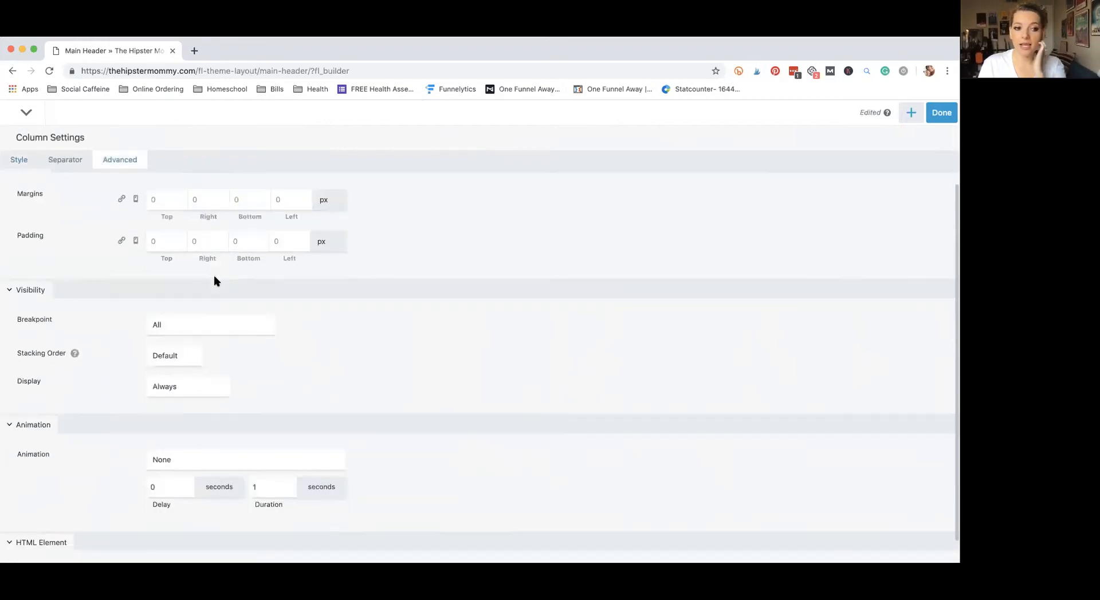
click(186, 328)
click(172, 338)
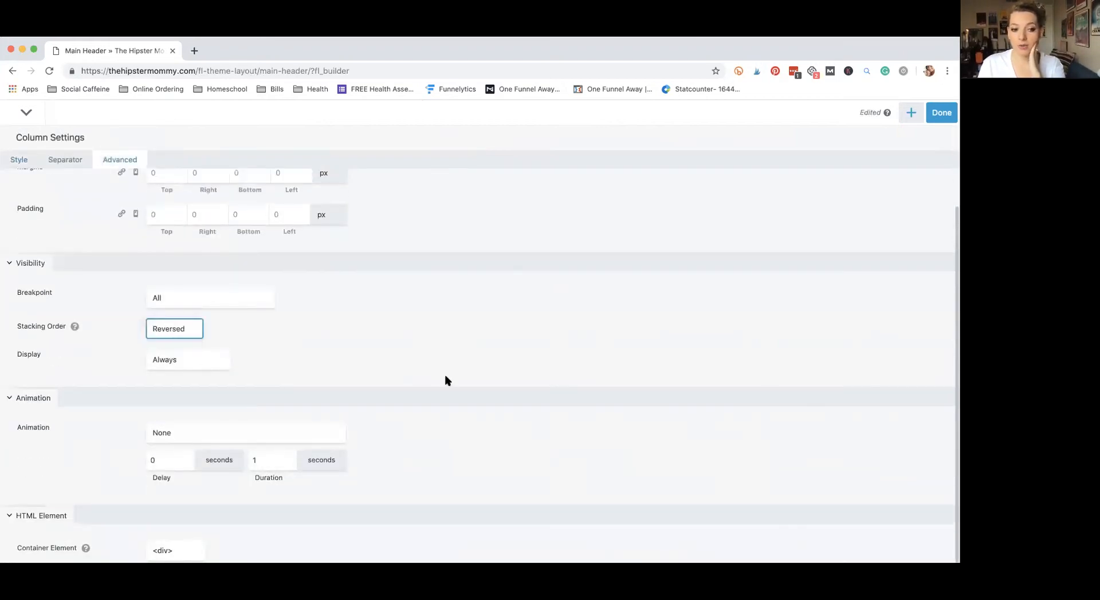
scroll(753, 376, down, 1)
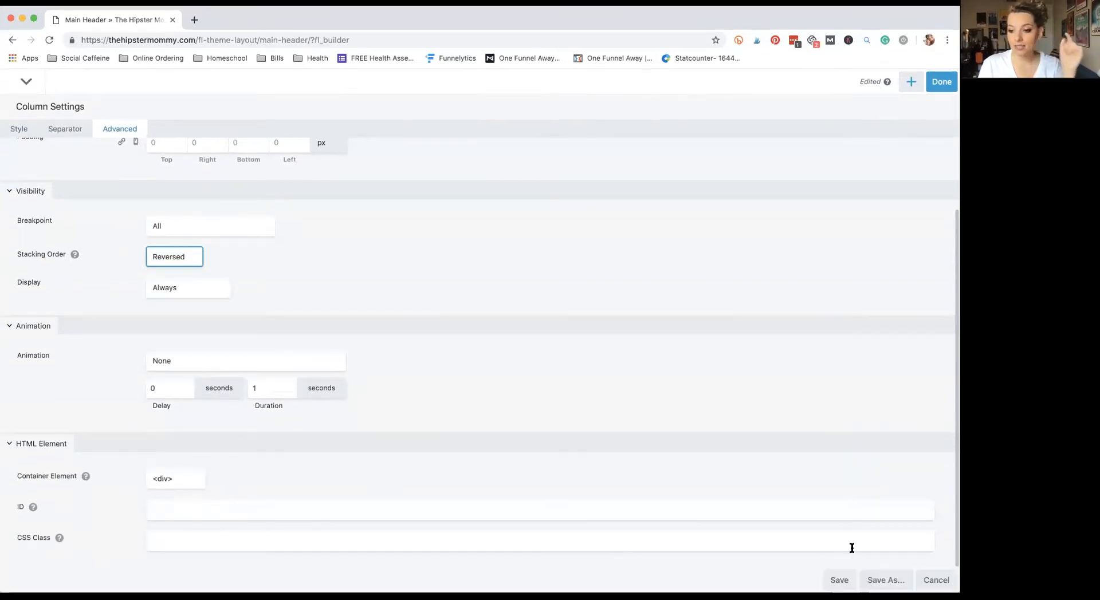
click(840, 581)
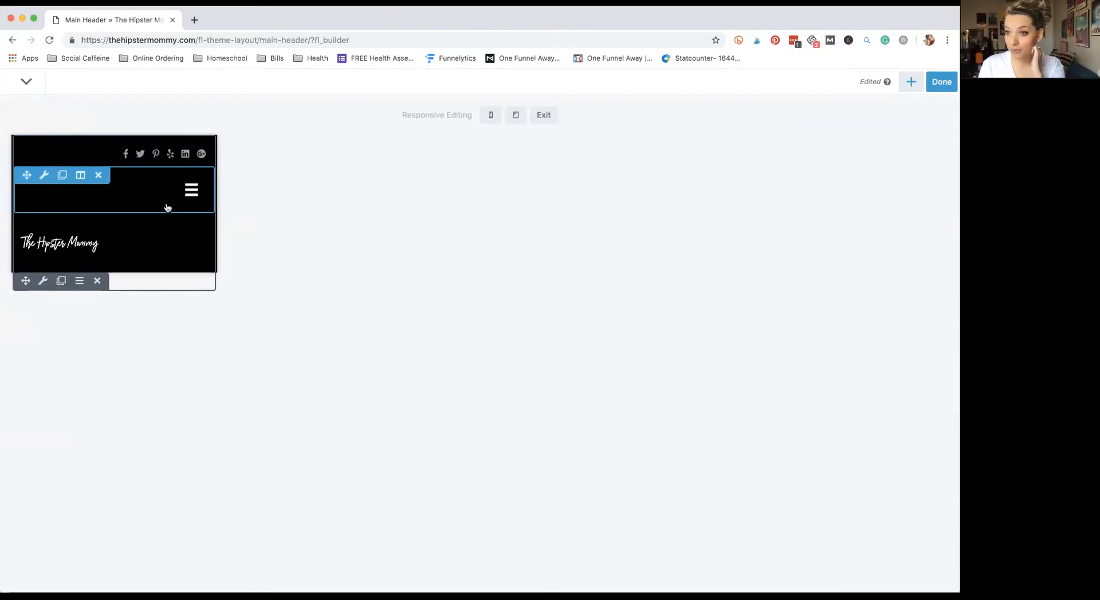
Step: Set the menu column's width to 10% for small devices and save the column settings
click(87, 192)
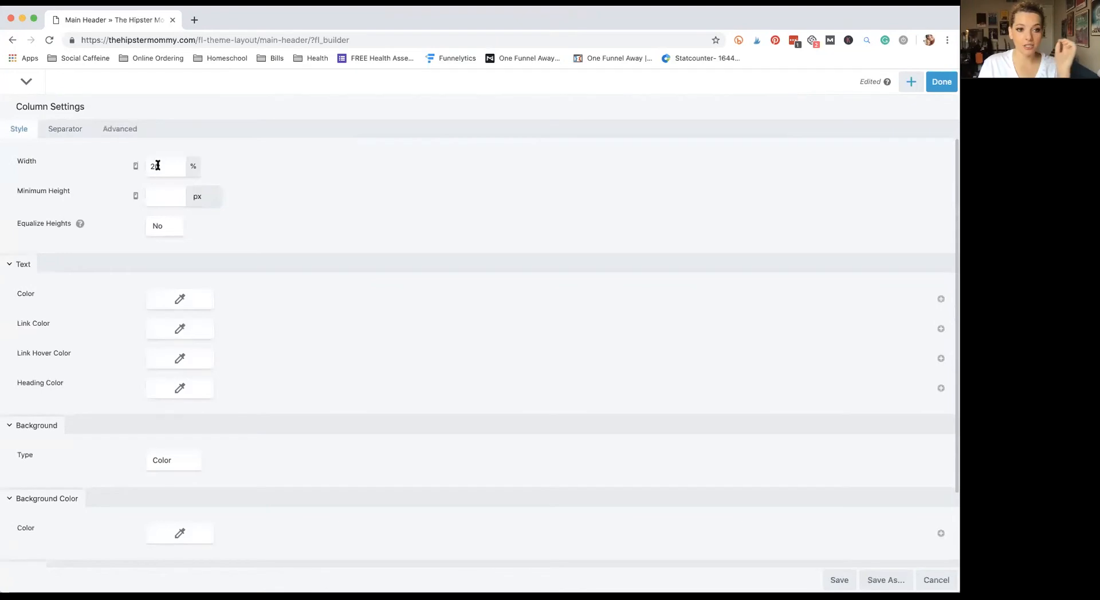
click(155, 165)
text(10)
click(839, 581)
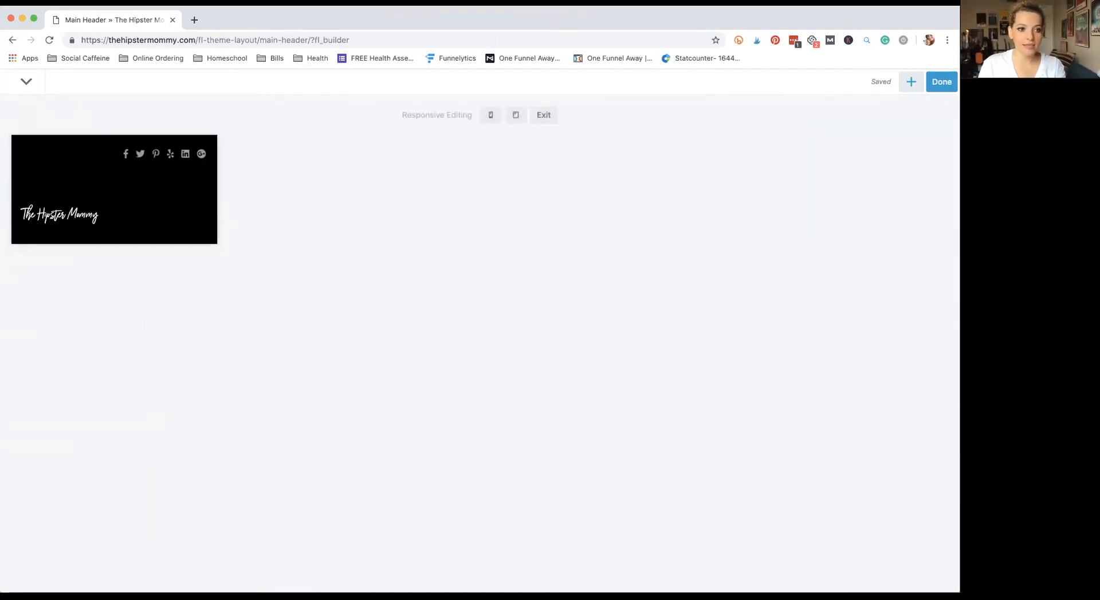
Step: Set the logo column's small-device width to 90% and save the column settings
mouse_move(80, 226)
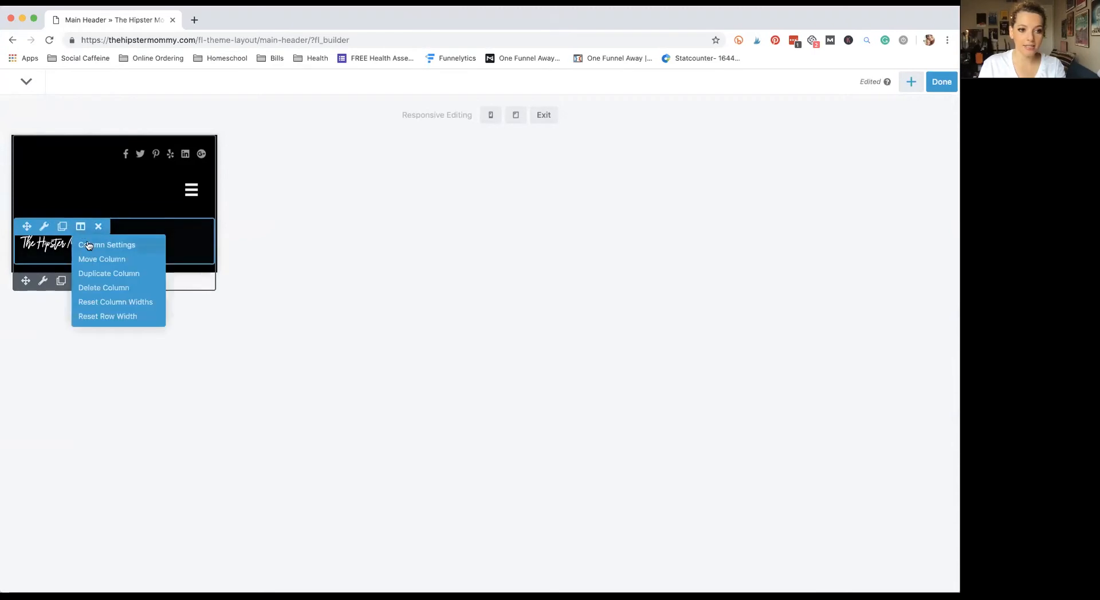
click(89, 246)
click(166, 167)
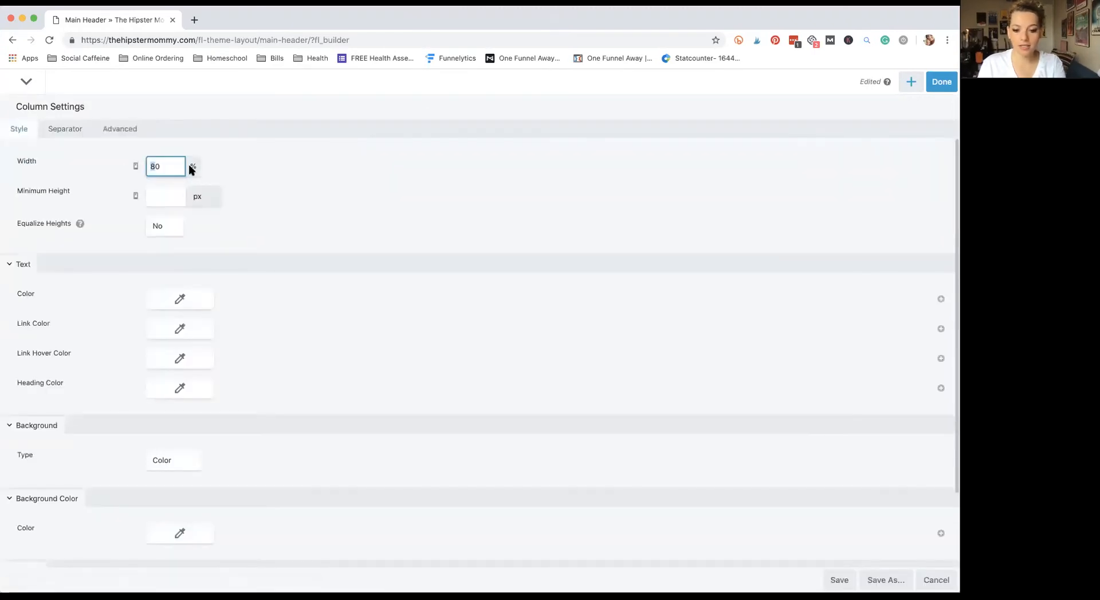
text(9)
click(838, 580)
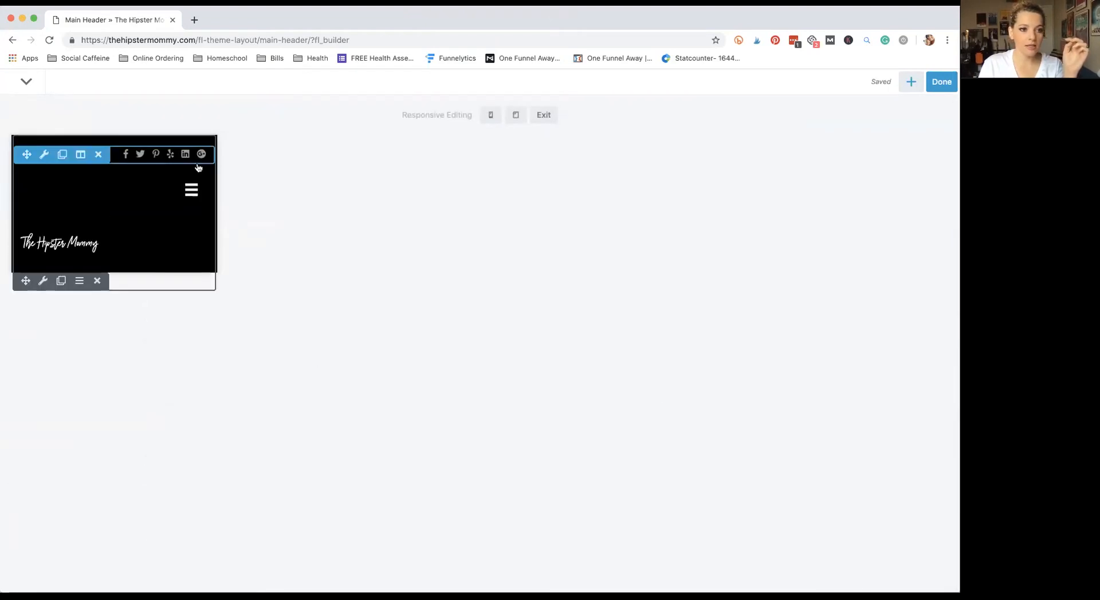
Step: Set the social icons column's small-device width to 100% and save the column settings
mouse_move(82, 161)
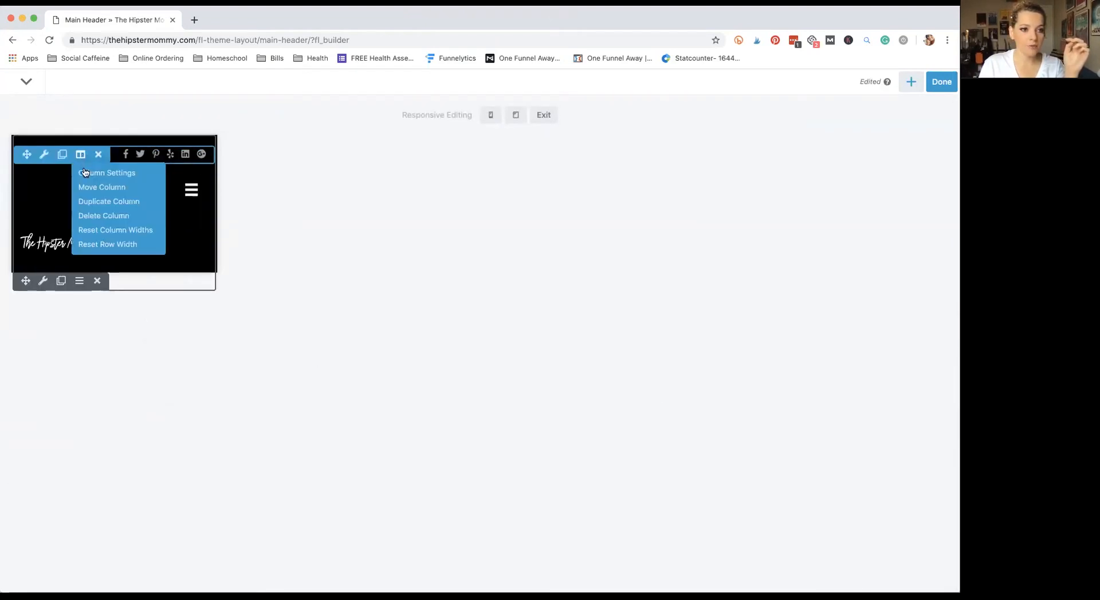
click(89, 172)
click(172, 167)
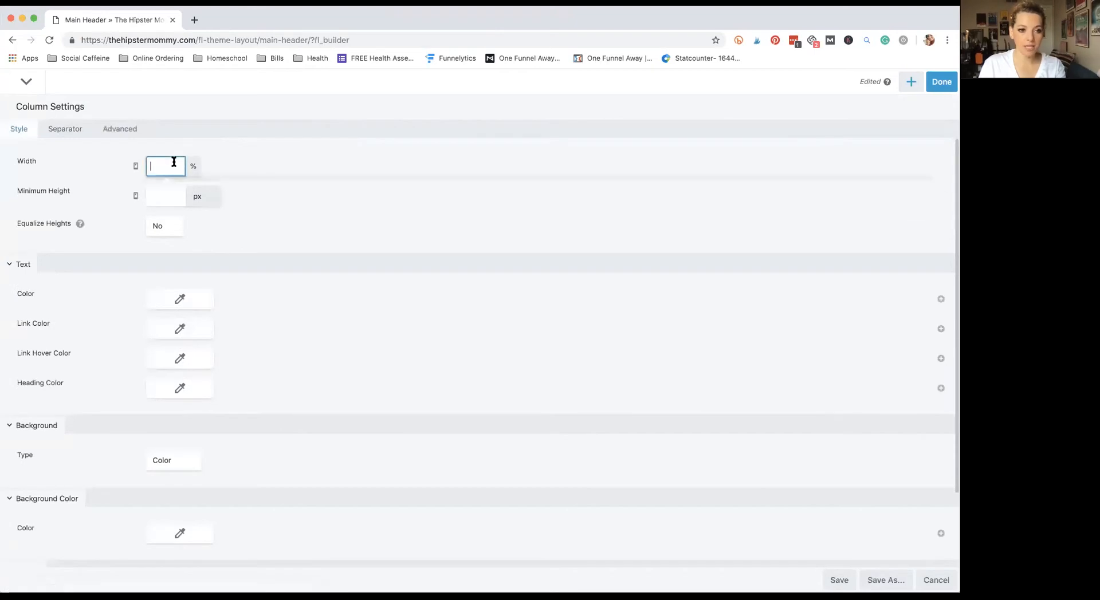
text(100)
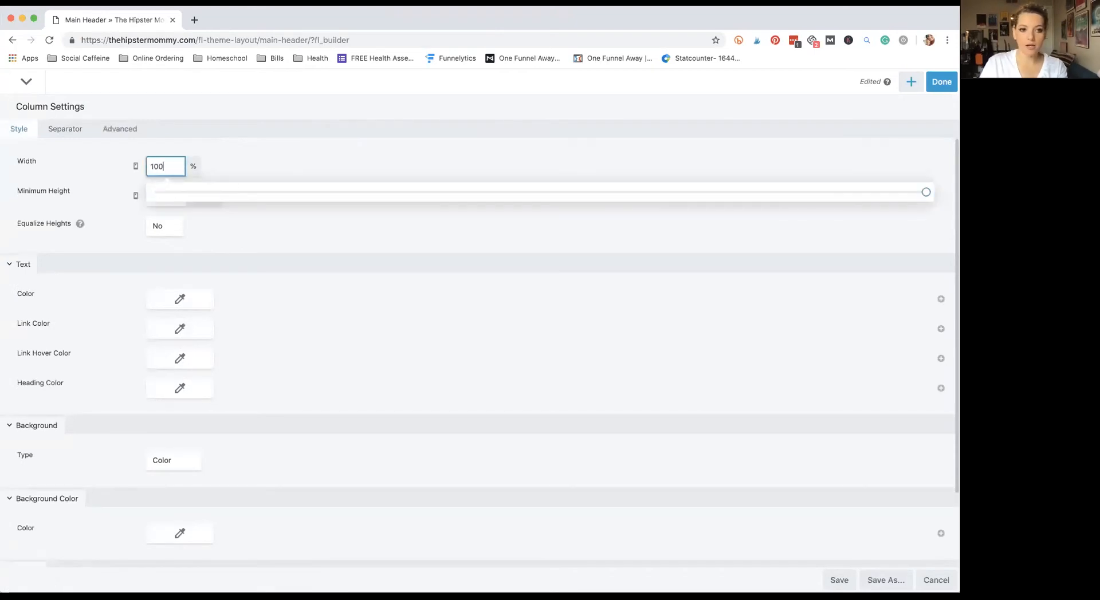
click(841, 580)
Step: Reduce the menu column's small-device width to 9% and save the column settings
mouse_move(162, 166)
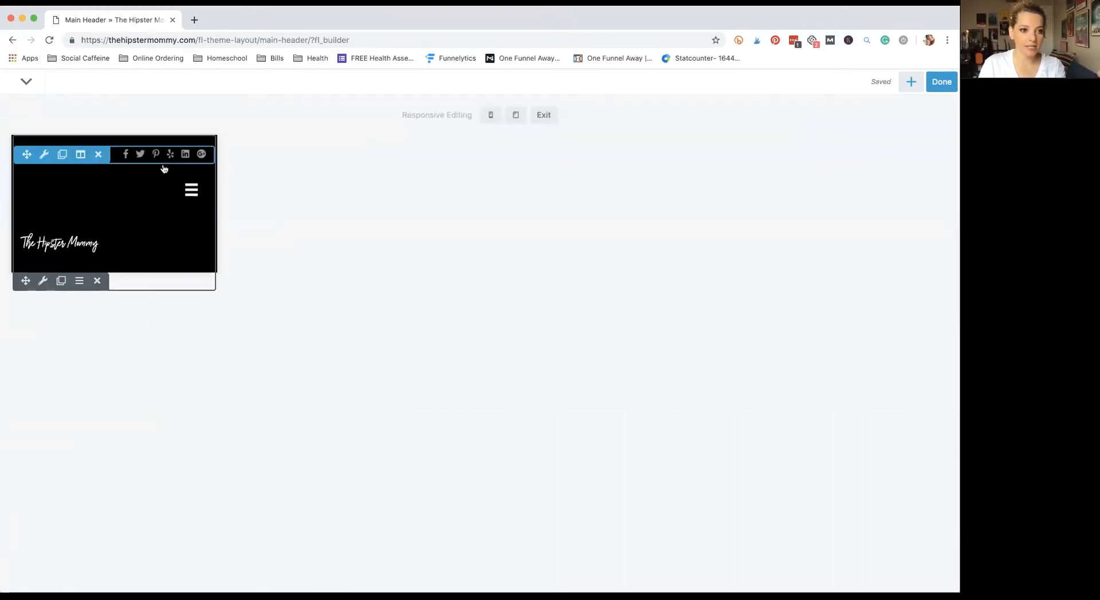
mouse_move(81, 175)
click(100, 191)
click(167, 167)
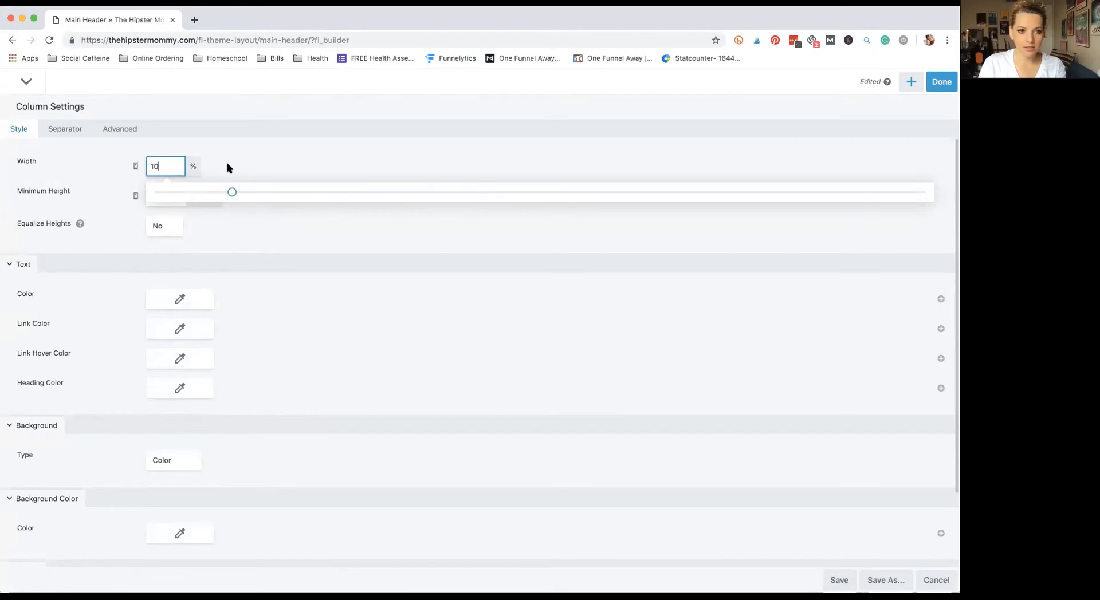
text(9)
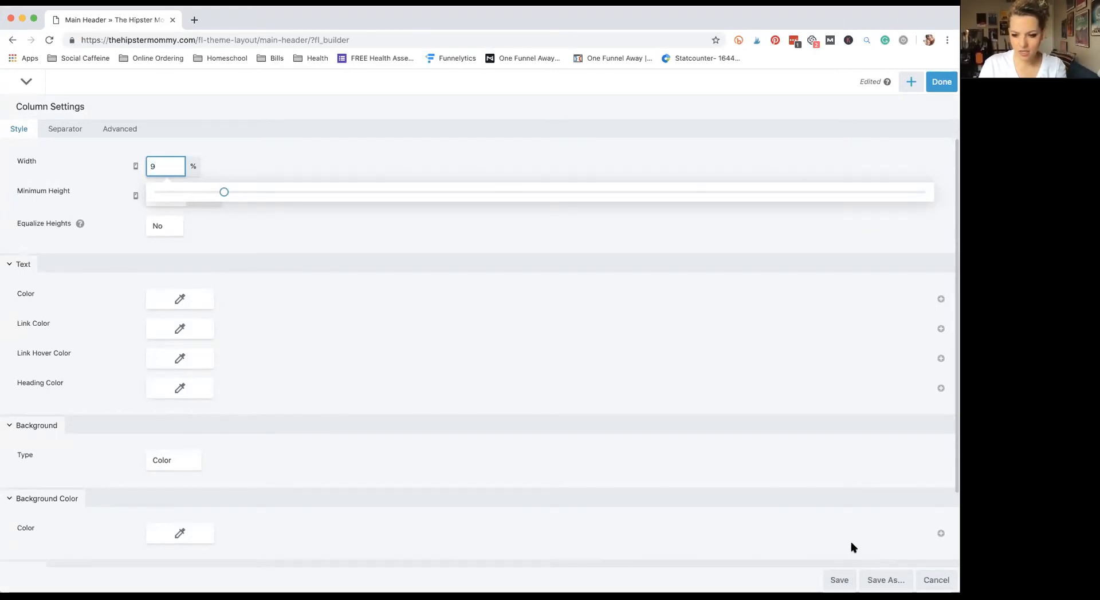
click(838, 579)
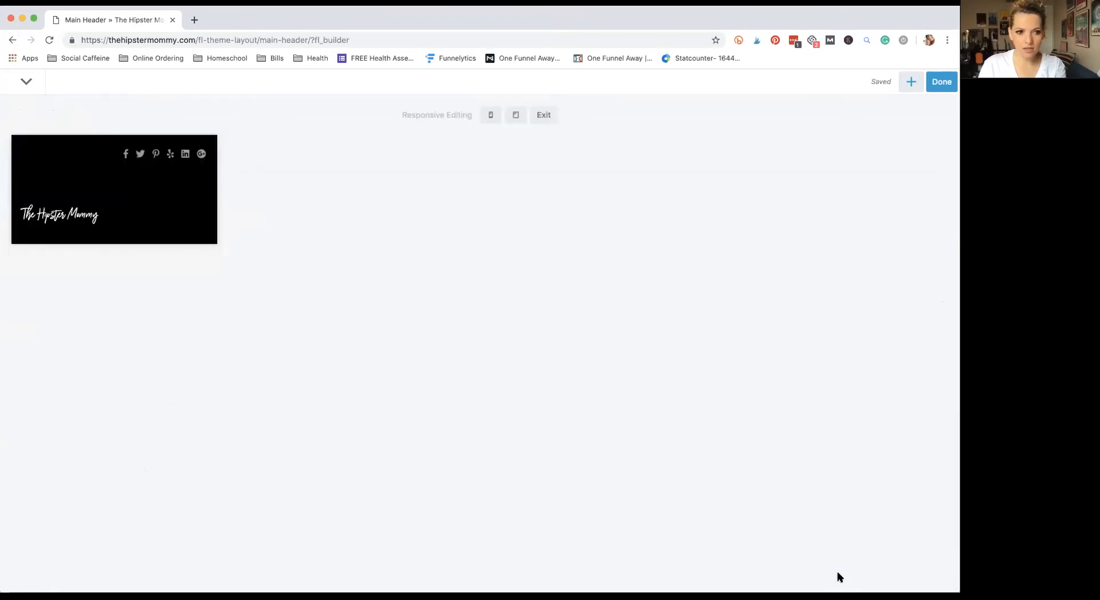
Step: Adjust the logo column's small-device width to fit beside the narrow menu column, and save it
mouse_move(140, 235)
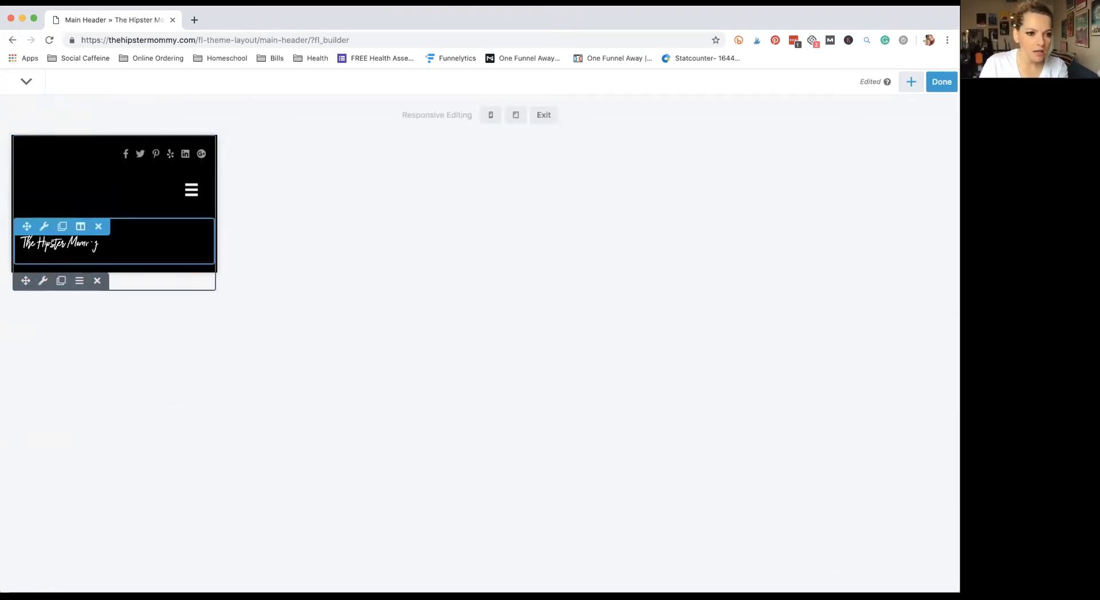
mouse_move(81, 227)
click(117, 245)
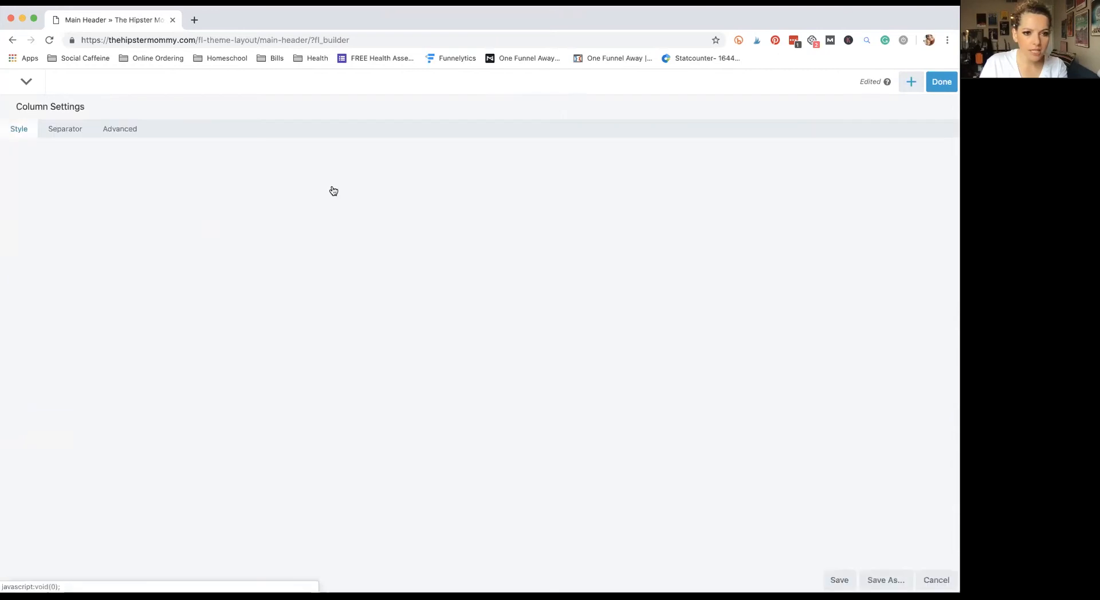
click(150, 166)
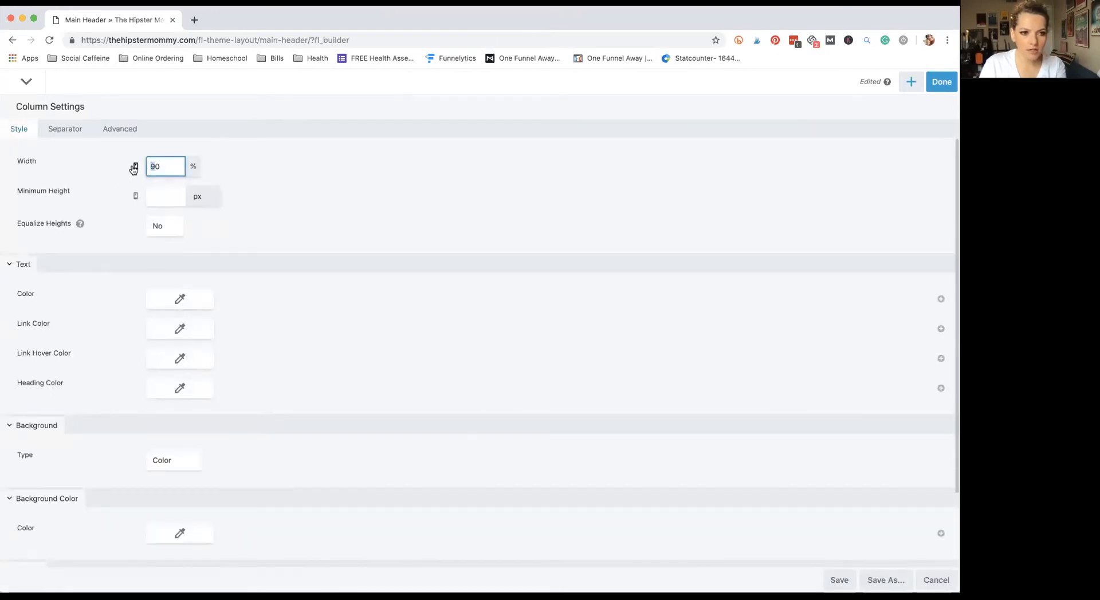
key(Return)
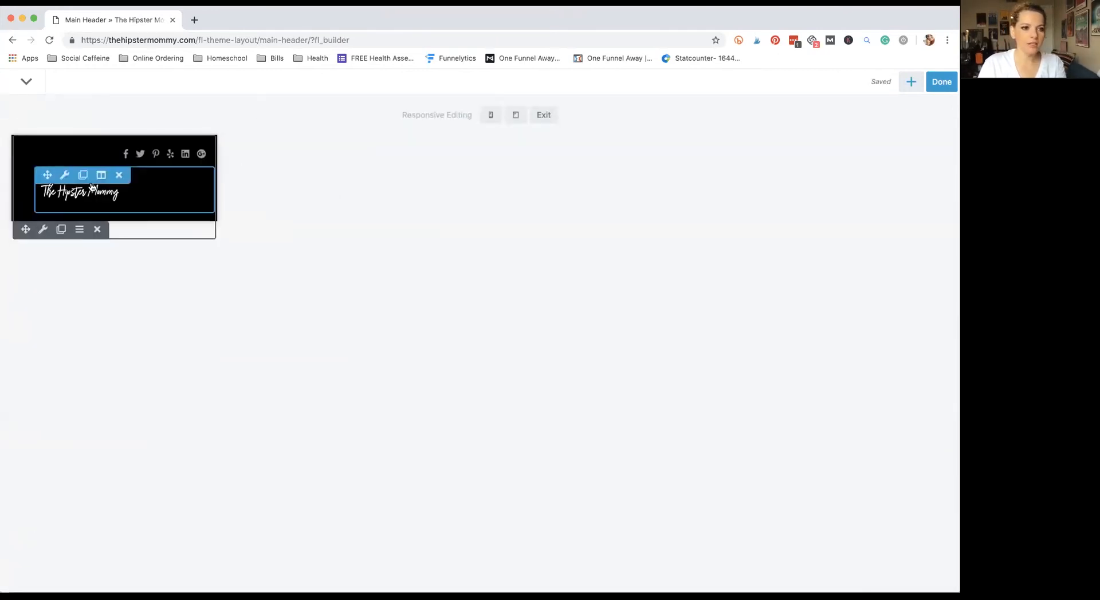
Step: Set the header menu's alignment to center for small devices and save the menu settings
click(25, 194)
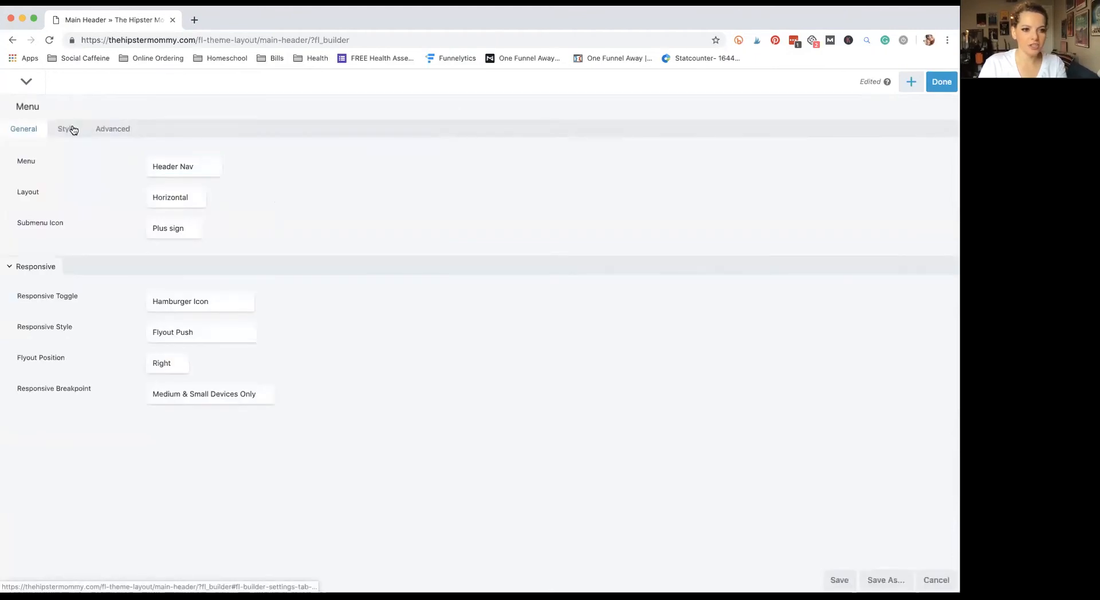
click(67, 128)
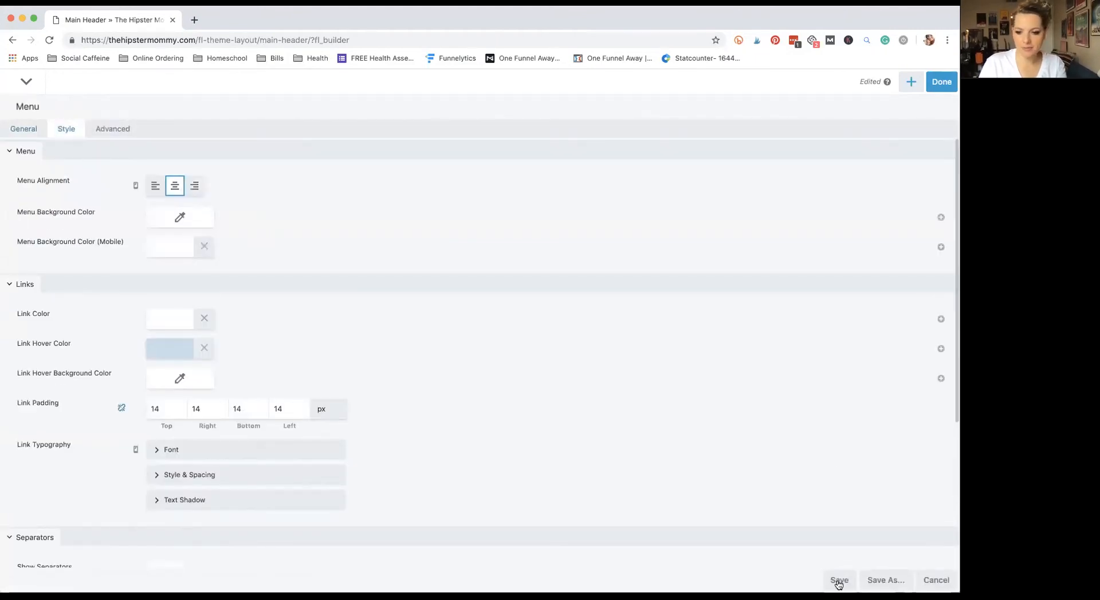
click(838, 581)
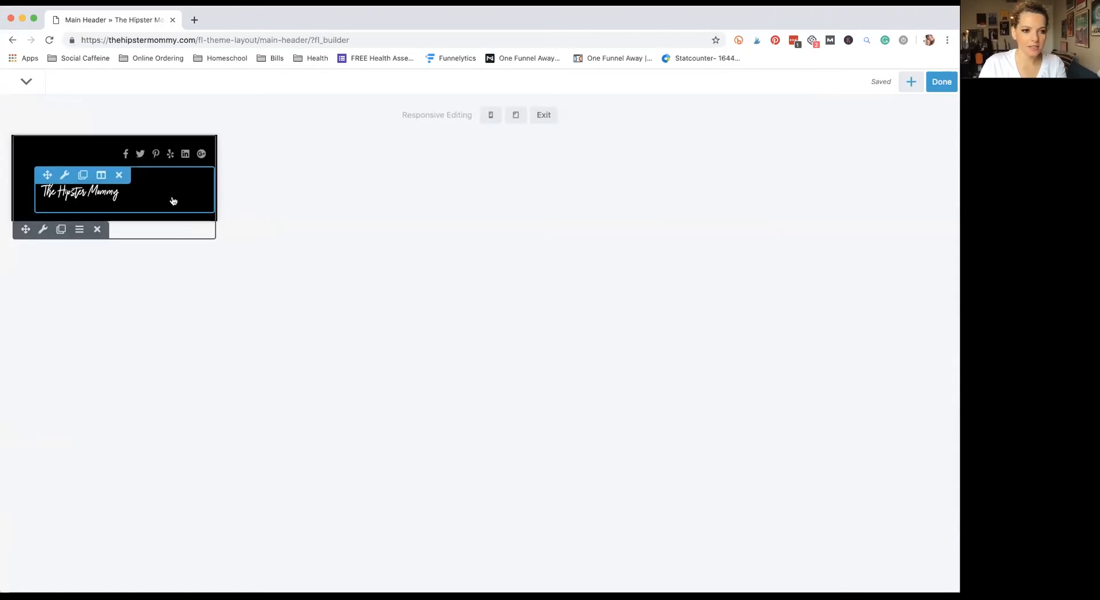
Step: Right-align the logo heading's text for small devices and save the heading settings
click(144, 197)
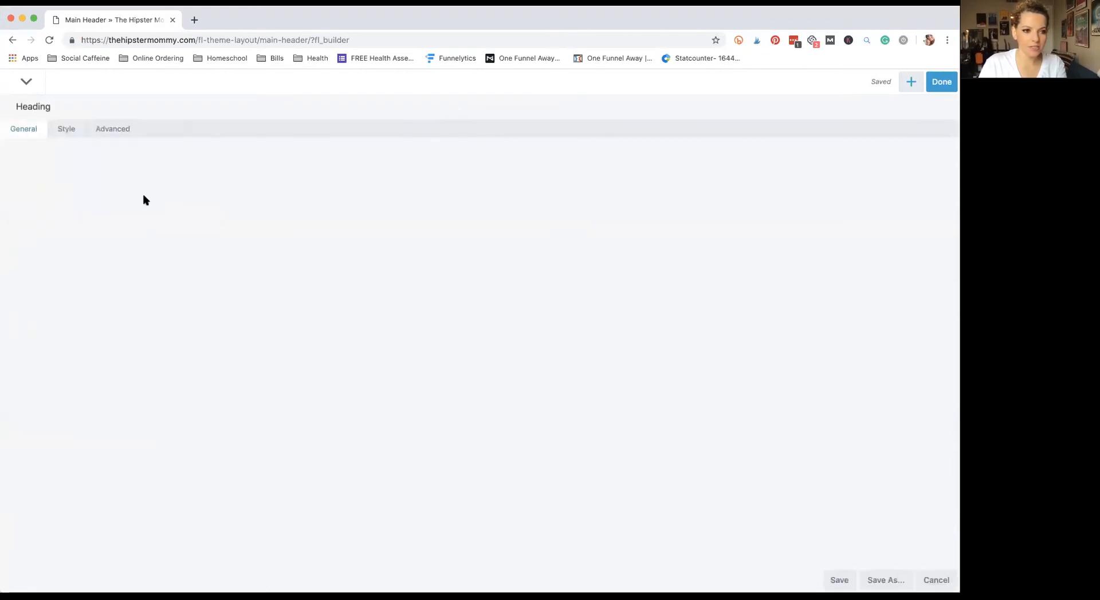
click(61, 141)
click(211, 198)
click(331, 235)
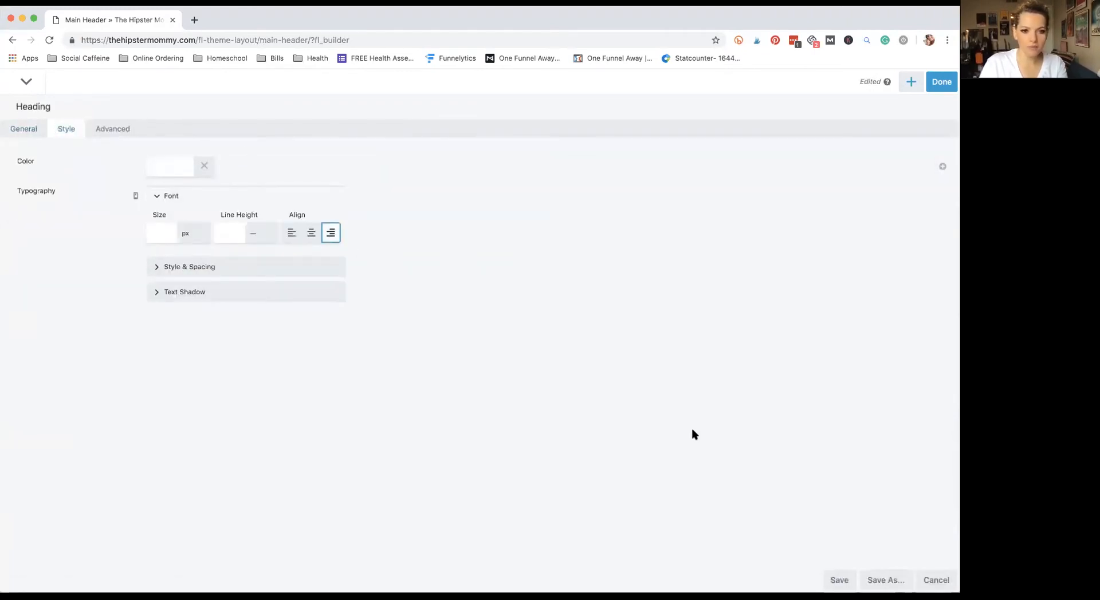
click(839, 580)
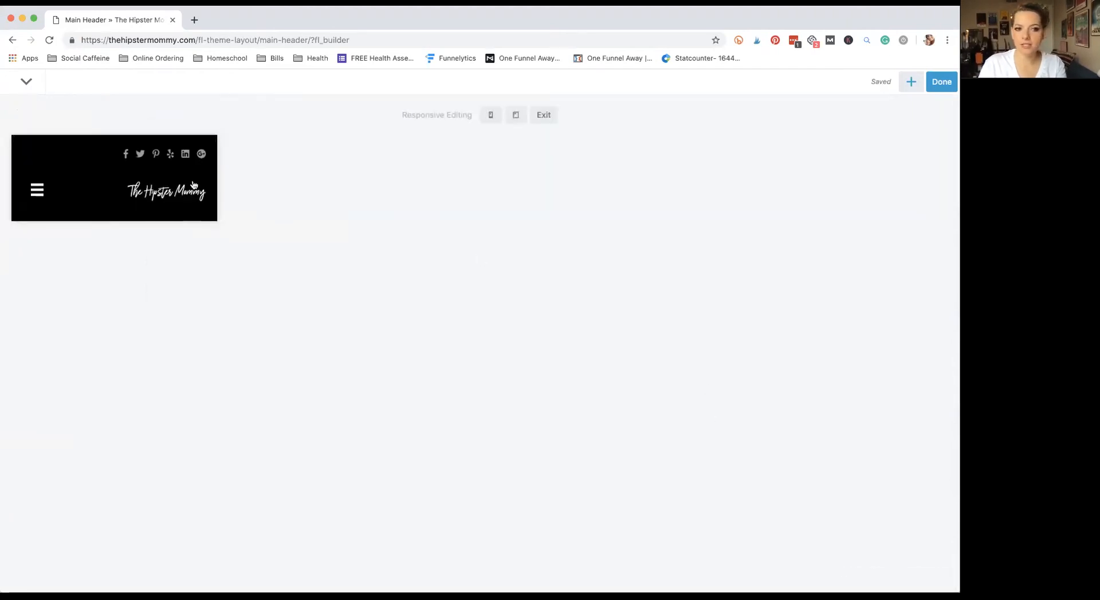
Step: Review the logo heading's style and font settings, and close them without changes
mouse_move(141, 182)
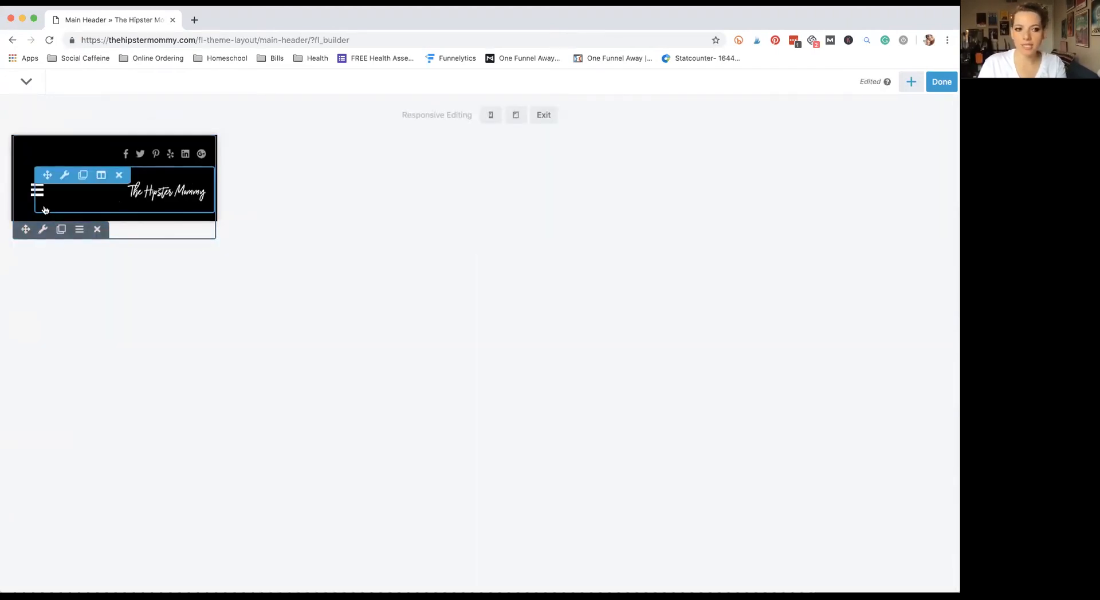
click(195, 191)
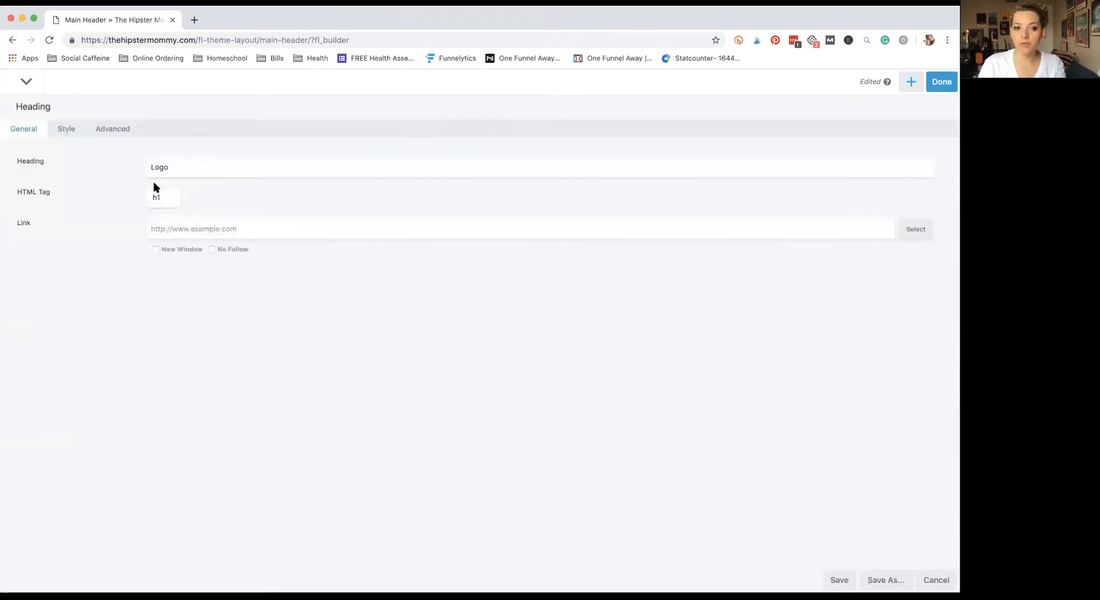
click(67, 130)
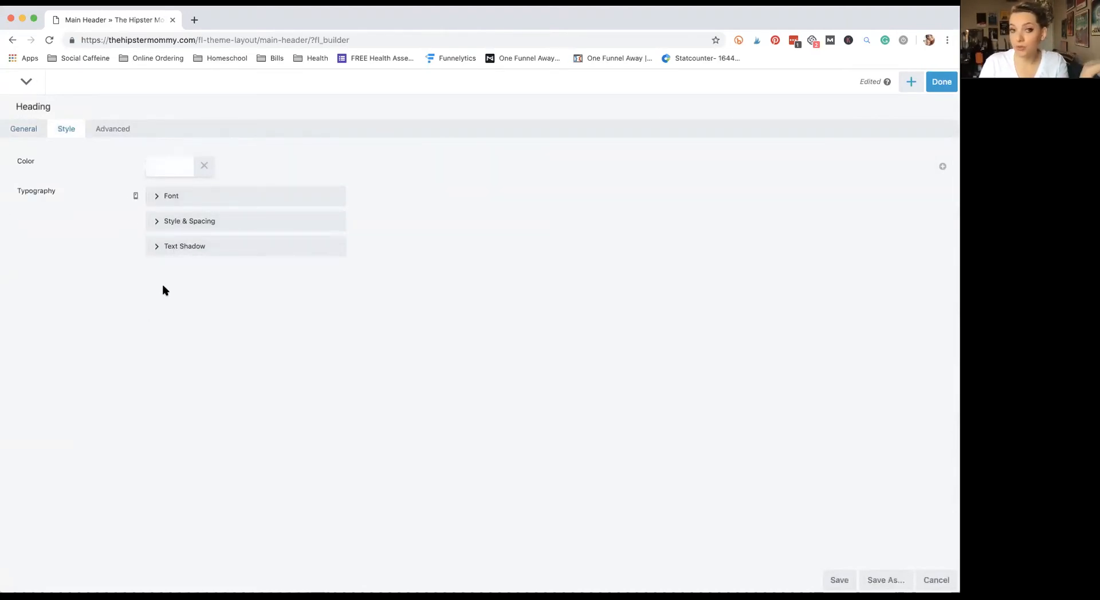
click(154, 196)
click(154, 196)
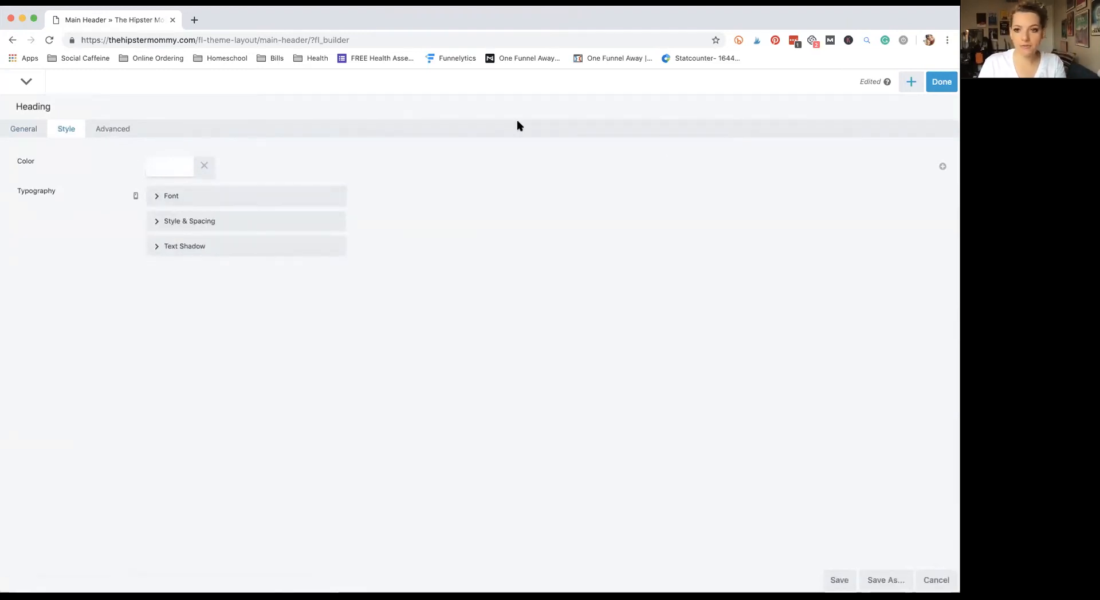
click(933, 578)
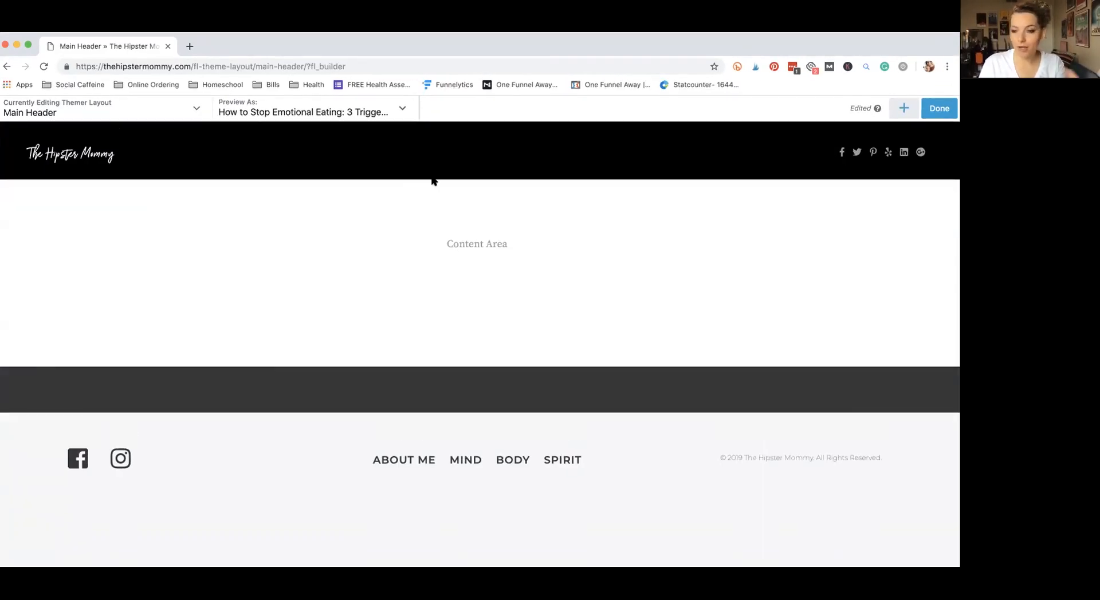
Step: Check the header in the medium- and small-device previews and return to the desktop view
mouse_move(433, 179)
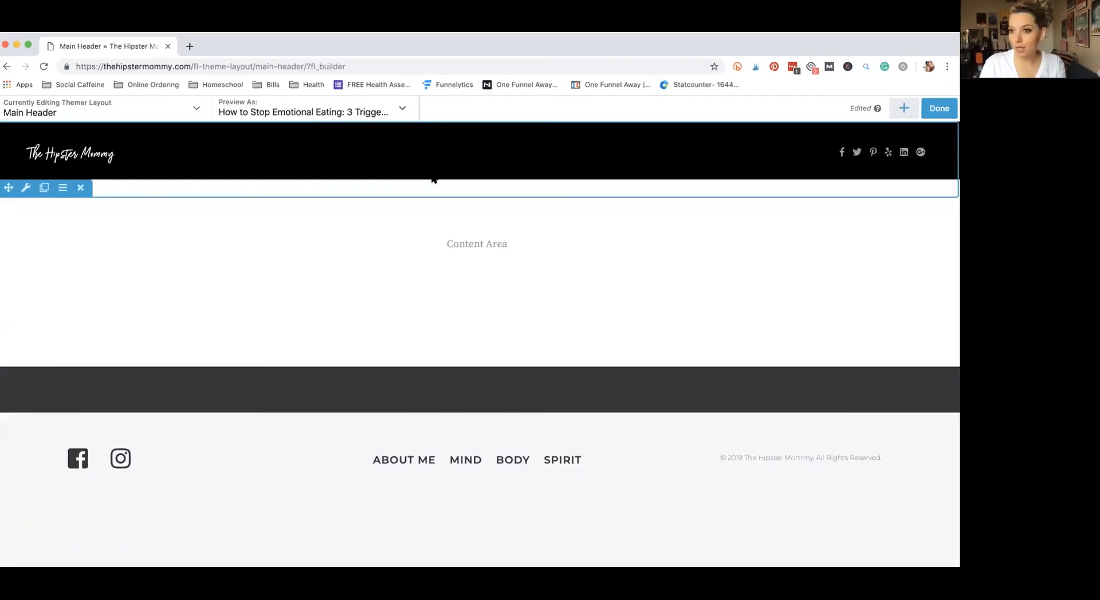
mouse_move(513, 150)
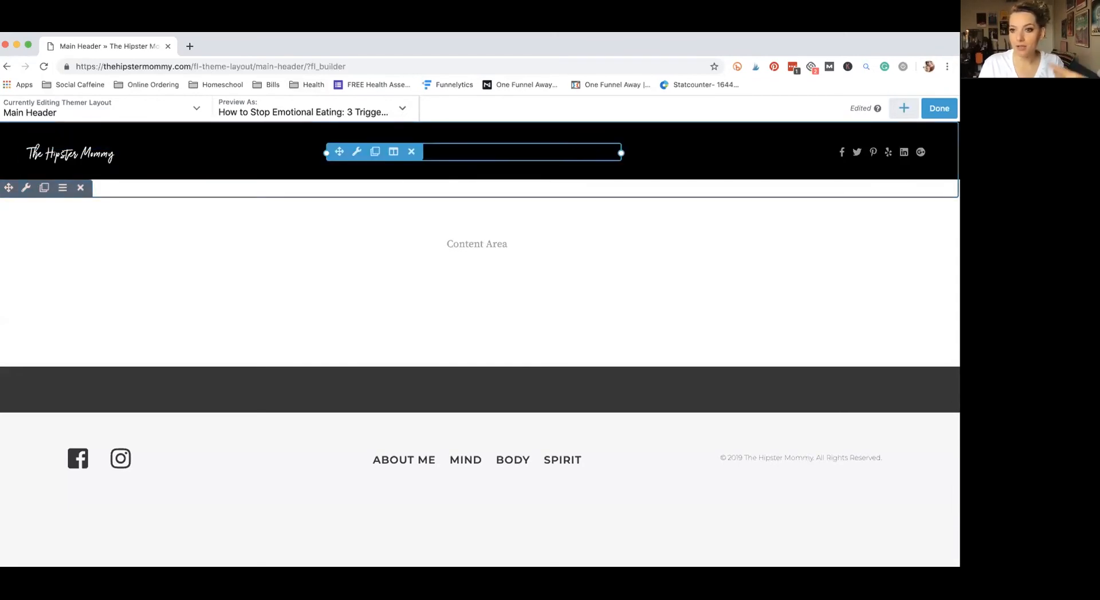
key(r)
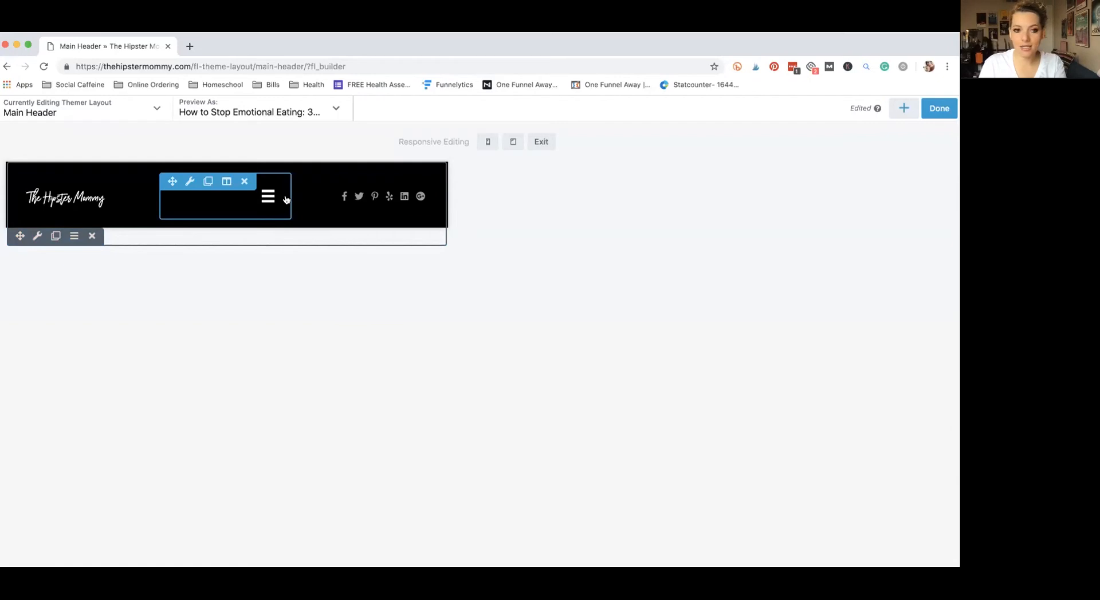
key(r)
key(r)
Step: Dock the logo heading's settings along the editor's right edge and switch through the medium-device to the small-device preview
click(898, 116)
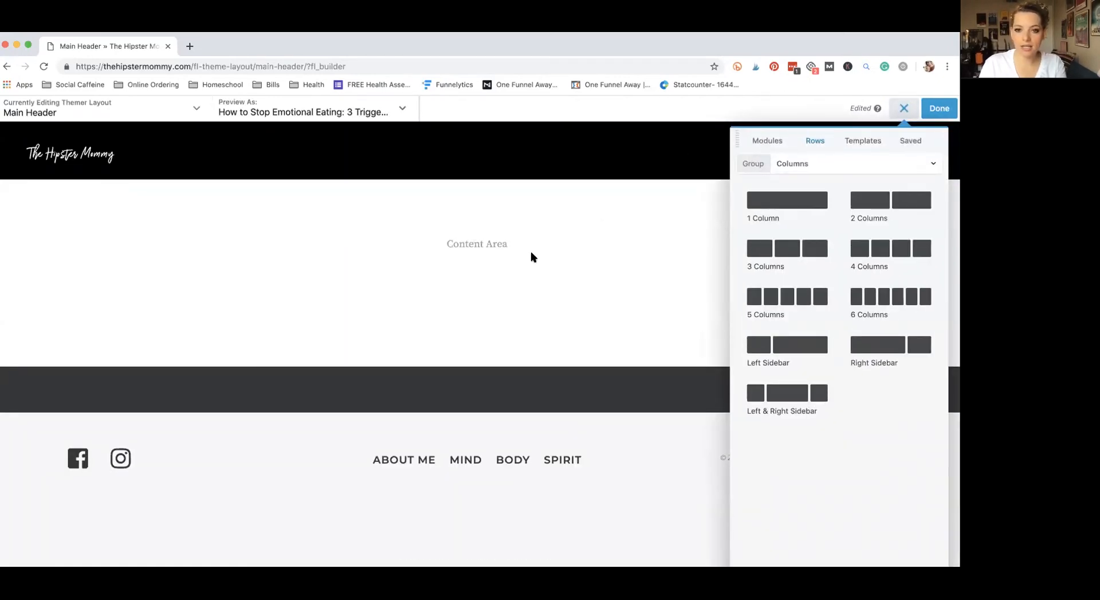
click(904, 109)
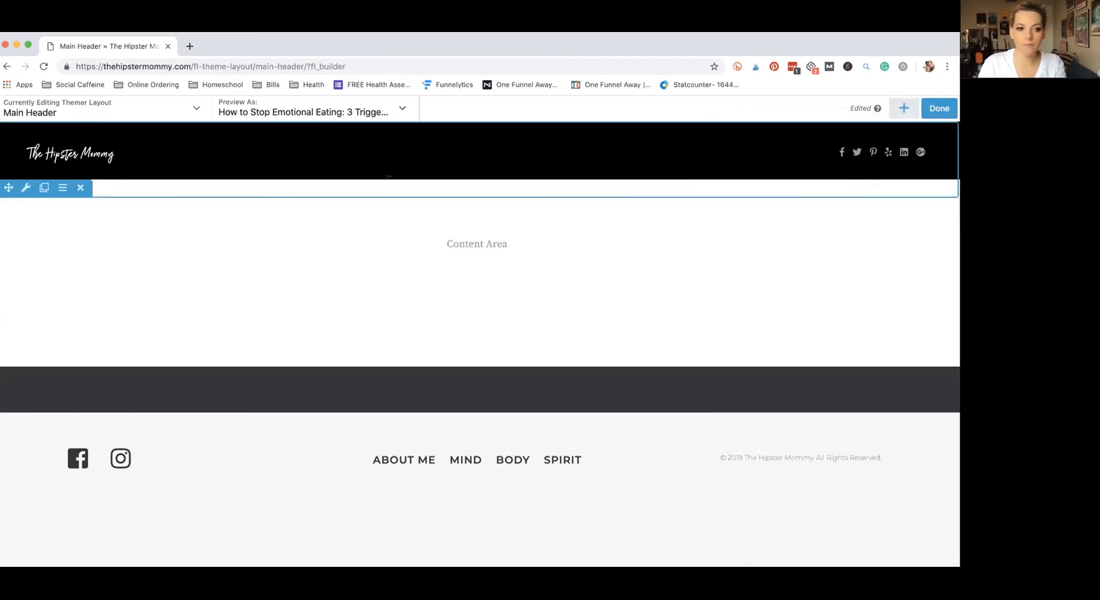
click(138, 167)
drag(40, 133, 958, 131)
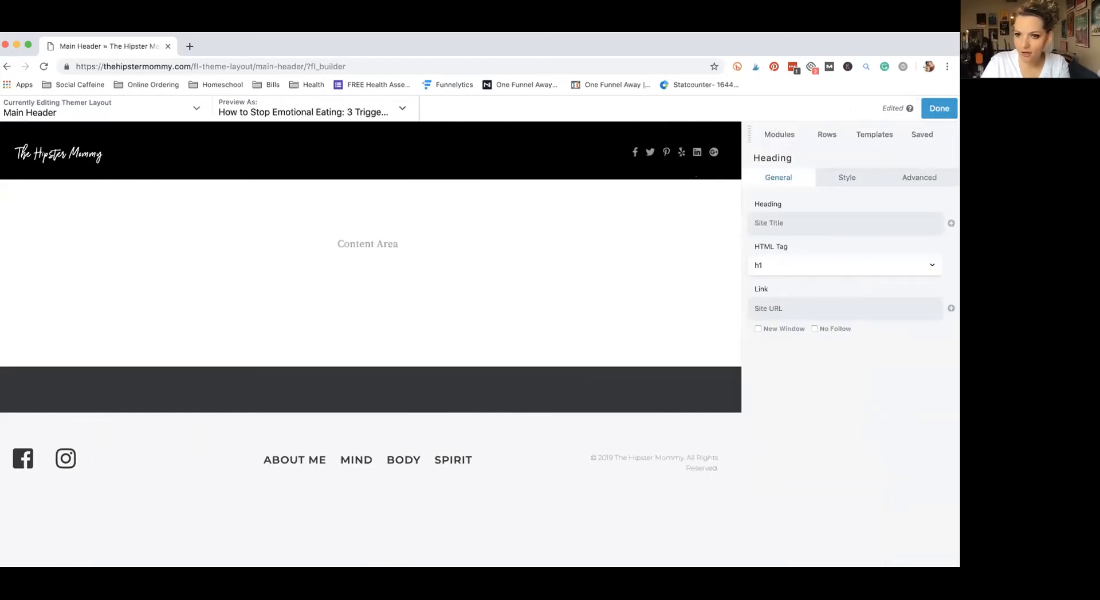
key(r)
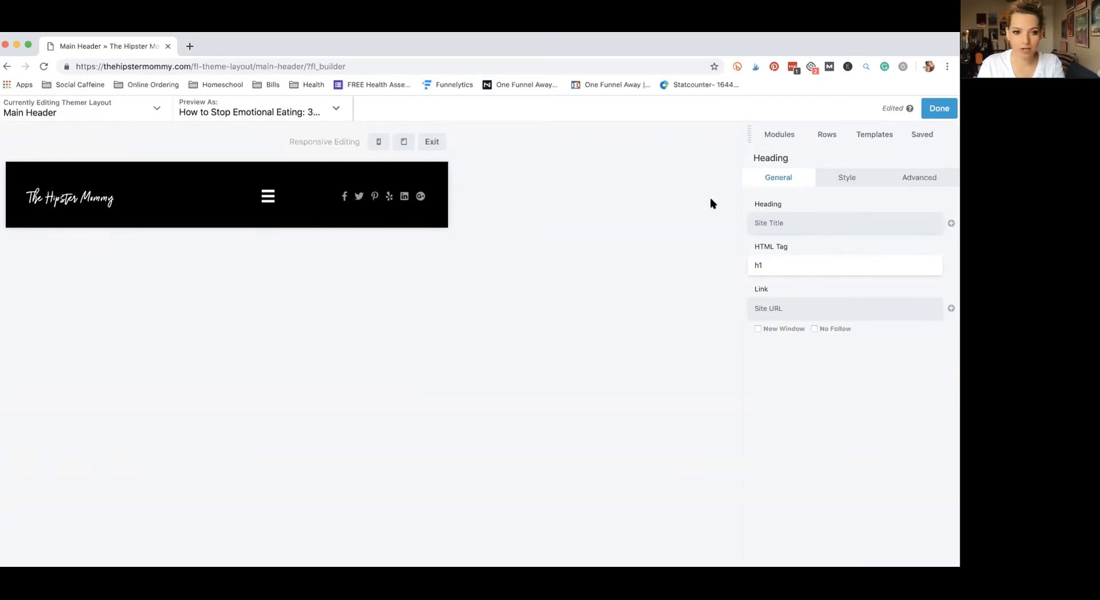
key(r)
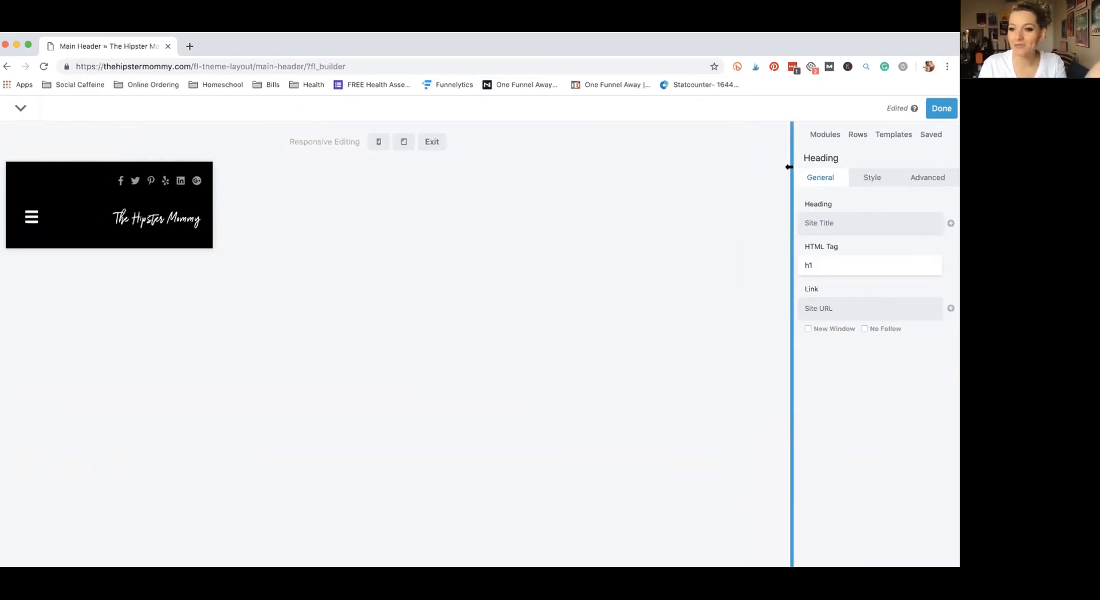
Step: Narrow the docked settings panel and set the logo heading's font size to 44 px for small devices
drag(662, 188, 778, 174)
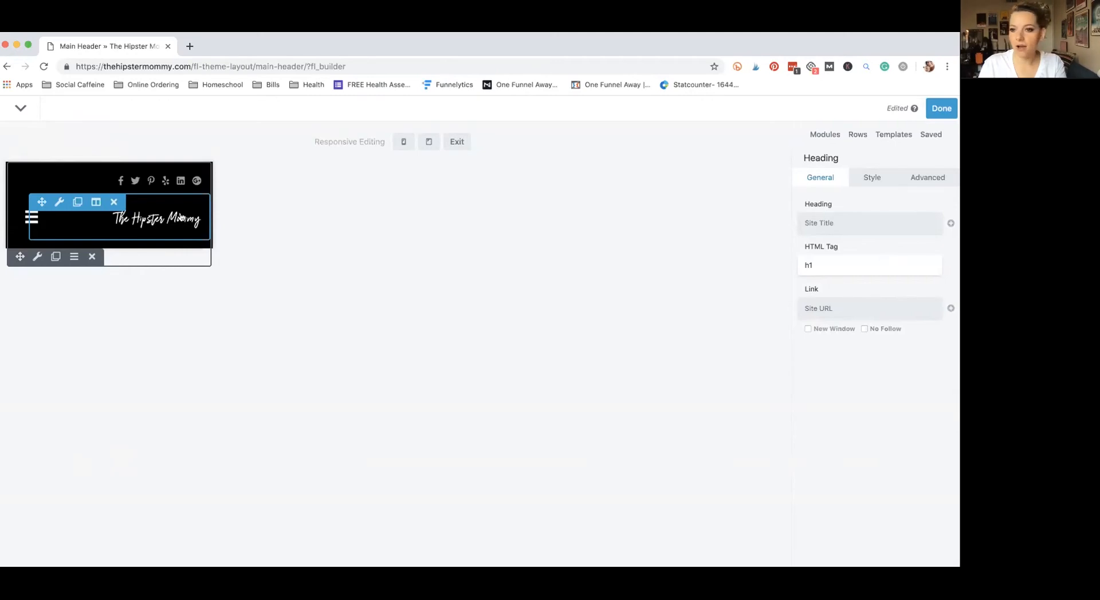
click(879, 181)
click(845, 265)
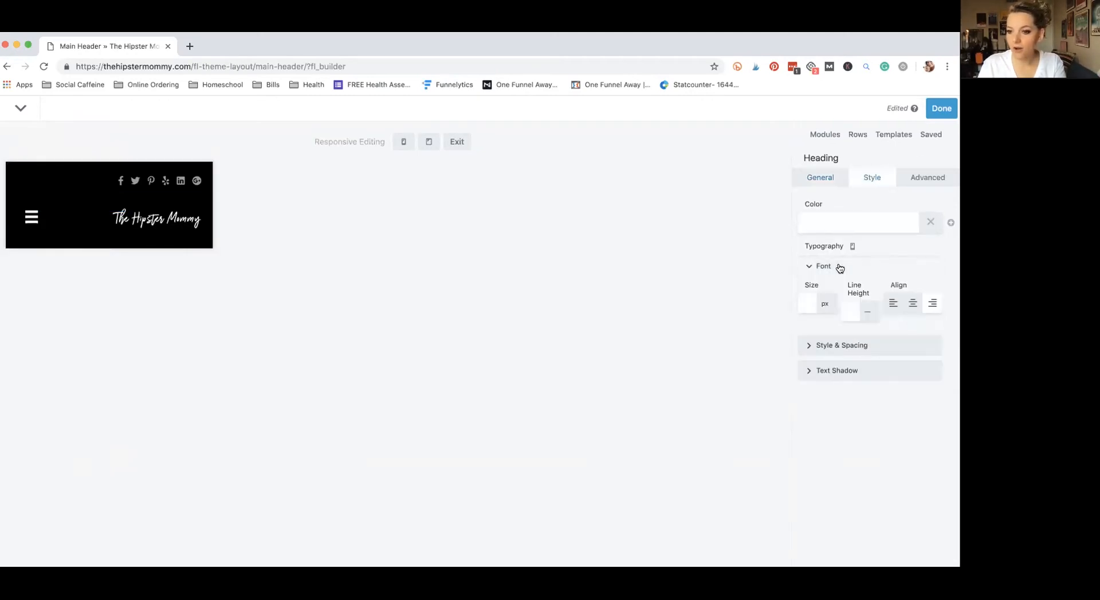
click(805, 305)
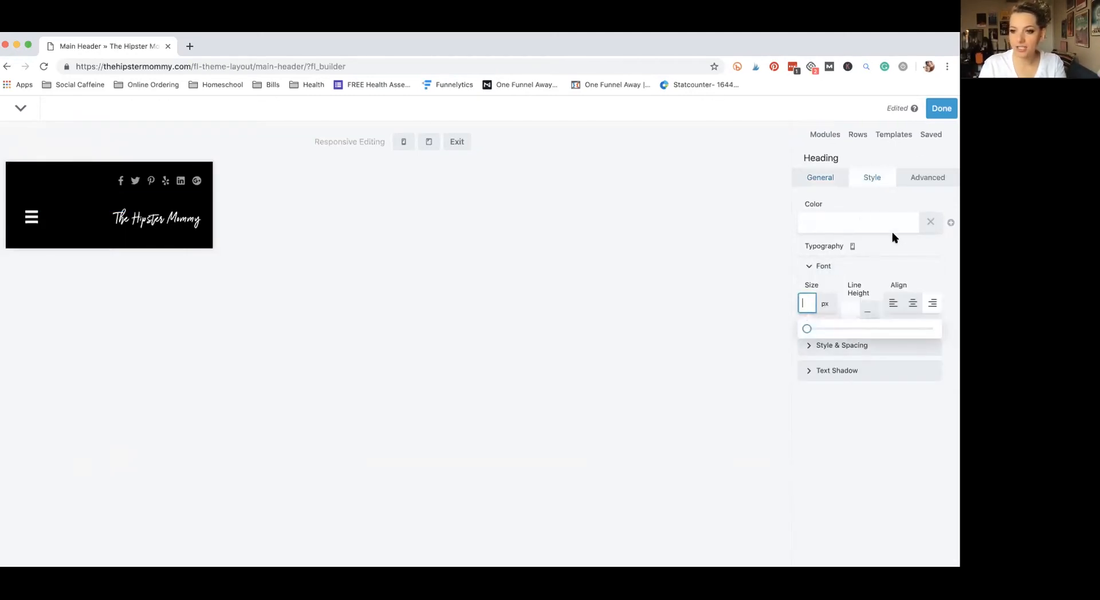
drag(808, 329, 864, 335)
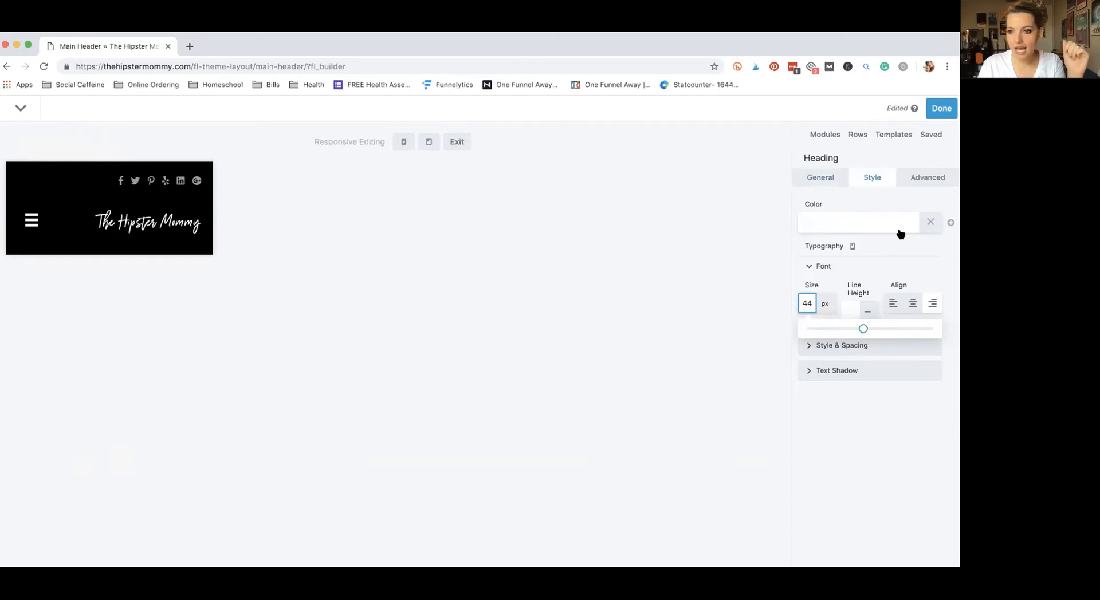
Step: Set the logo heading's top margin to 0 px for small devices
click(913, 176)
click(811, 242)
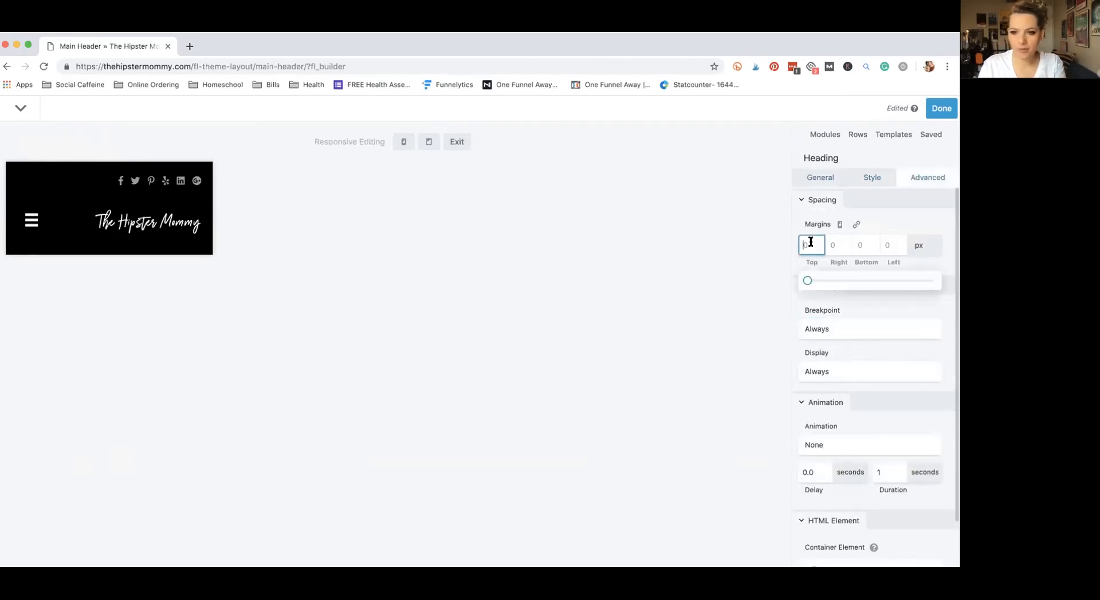
text(0)
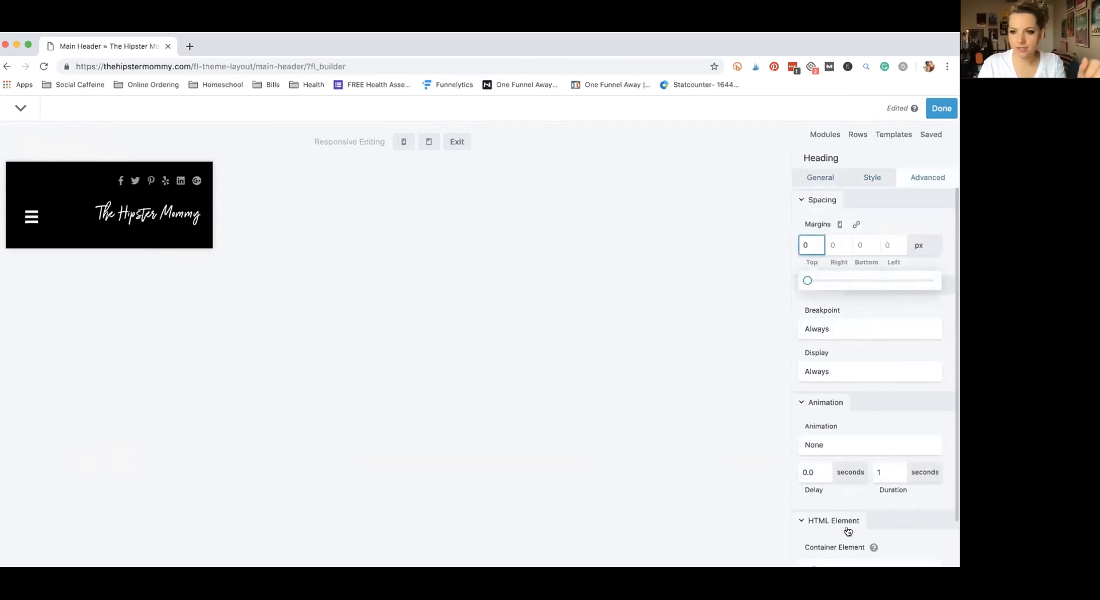
scroll(847, 532, down, 3)
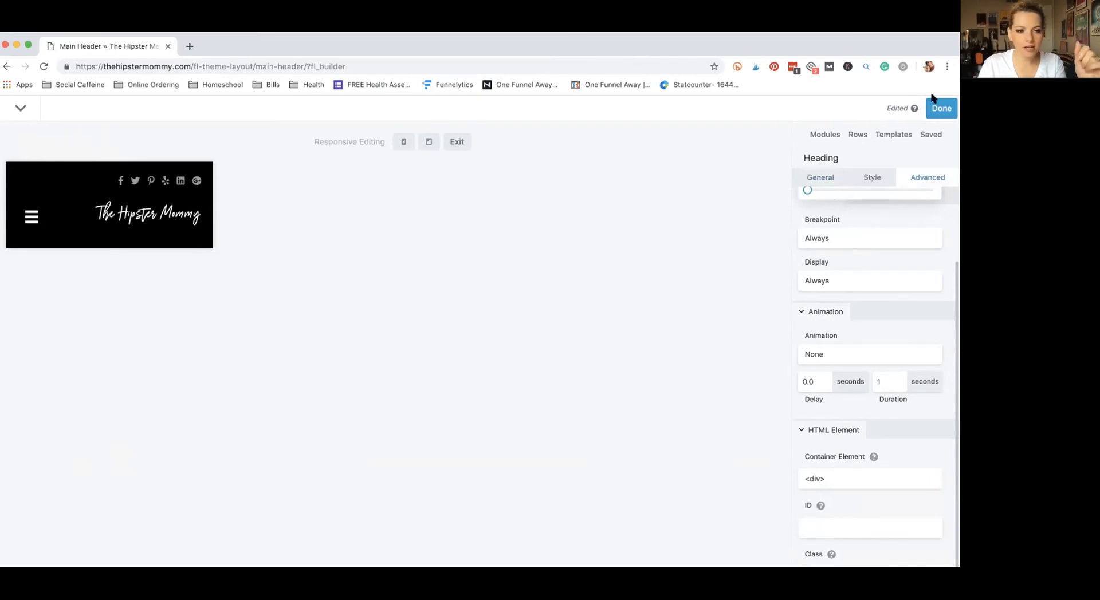
click(669, 273)
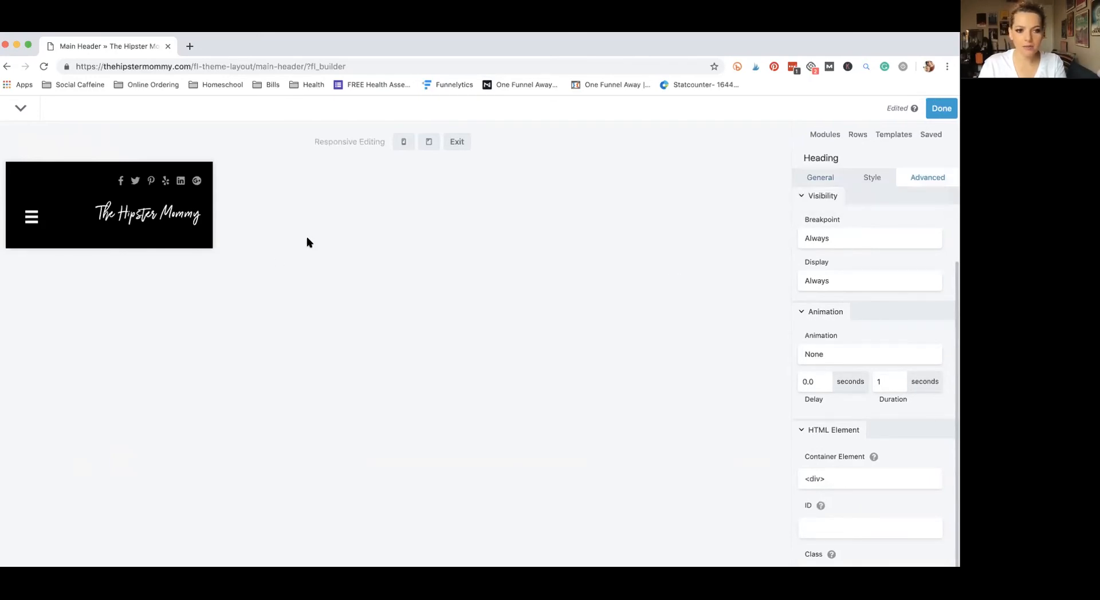
Step: Check the header in the desktop view, leave the logo heading's settings, and return to the small-device preview
key(r)
mouse_move(246, 142)
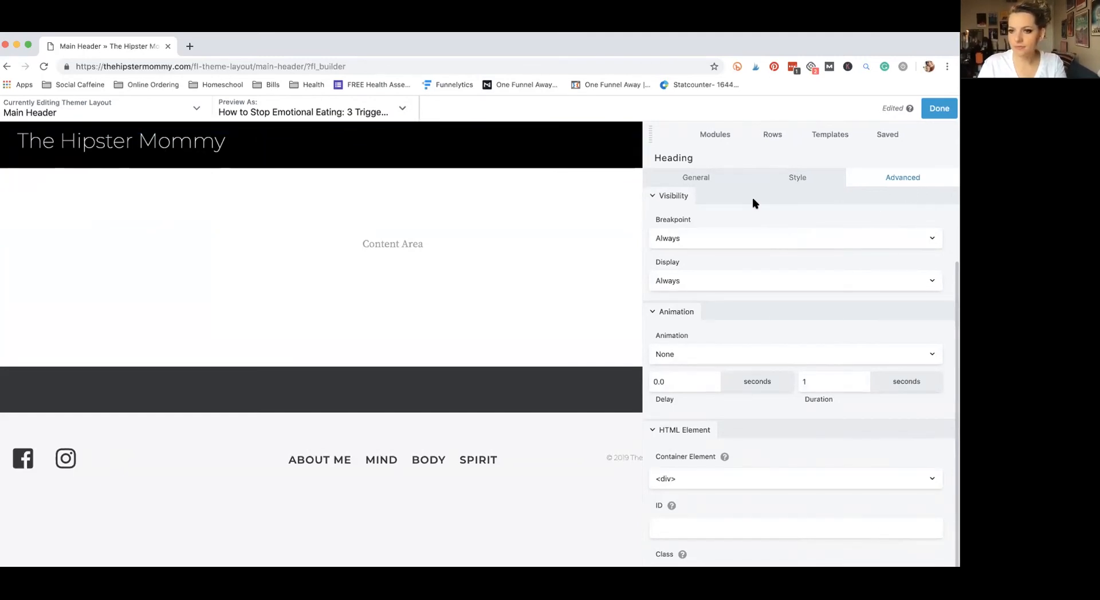
click(711, 135)
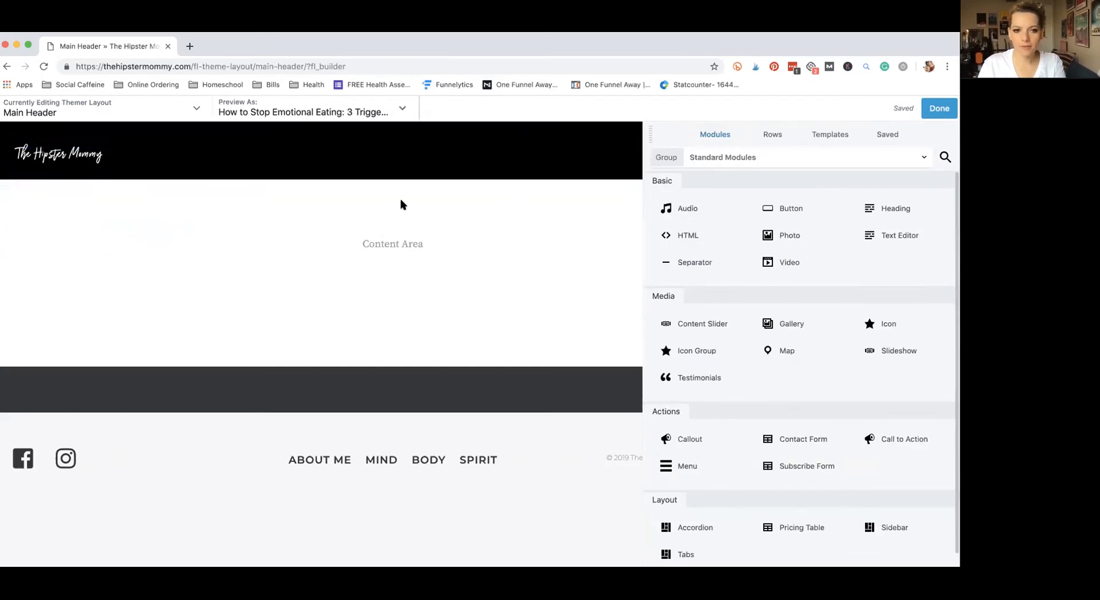
key(r)
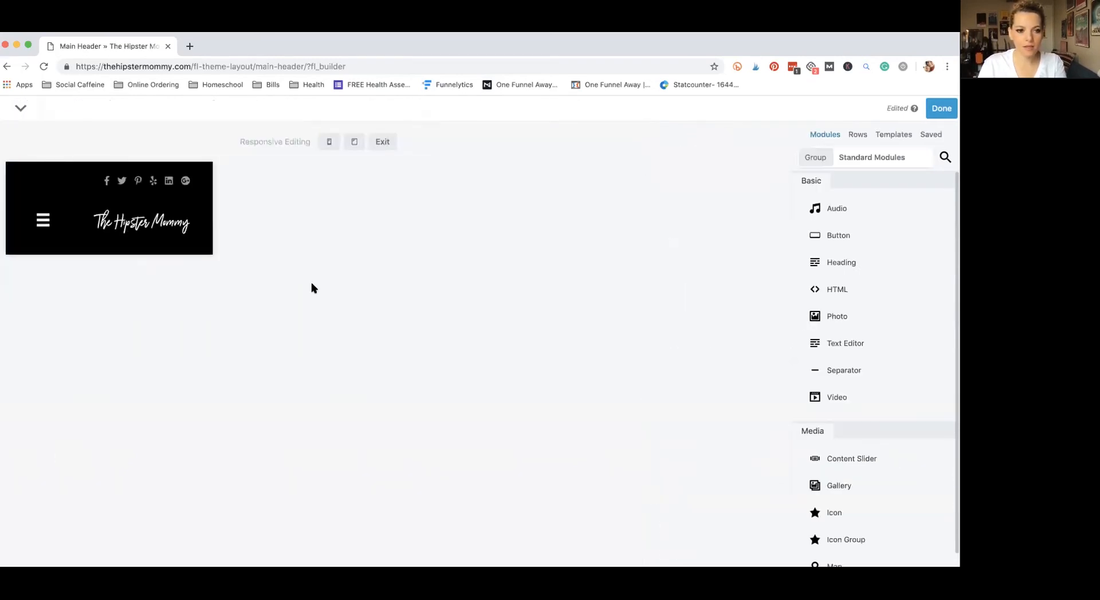
Step: Center-align the social media icon group in the header
click(174, 182)
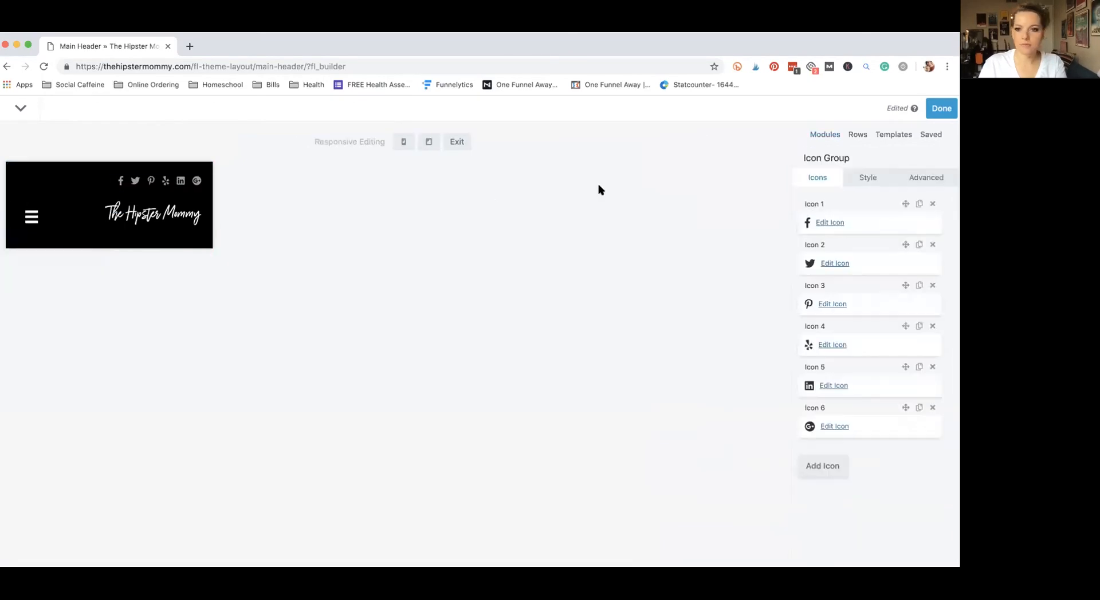
click(868, 178)
click(826, 328)
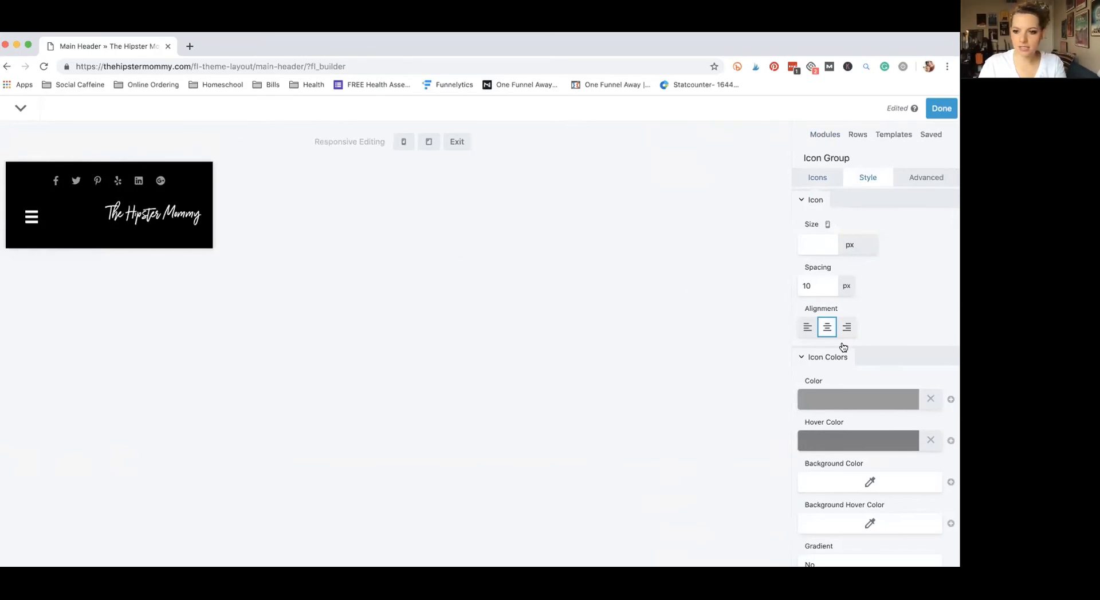
click(323, 278)
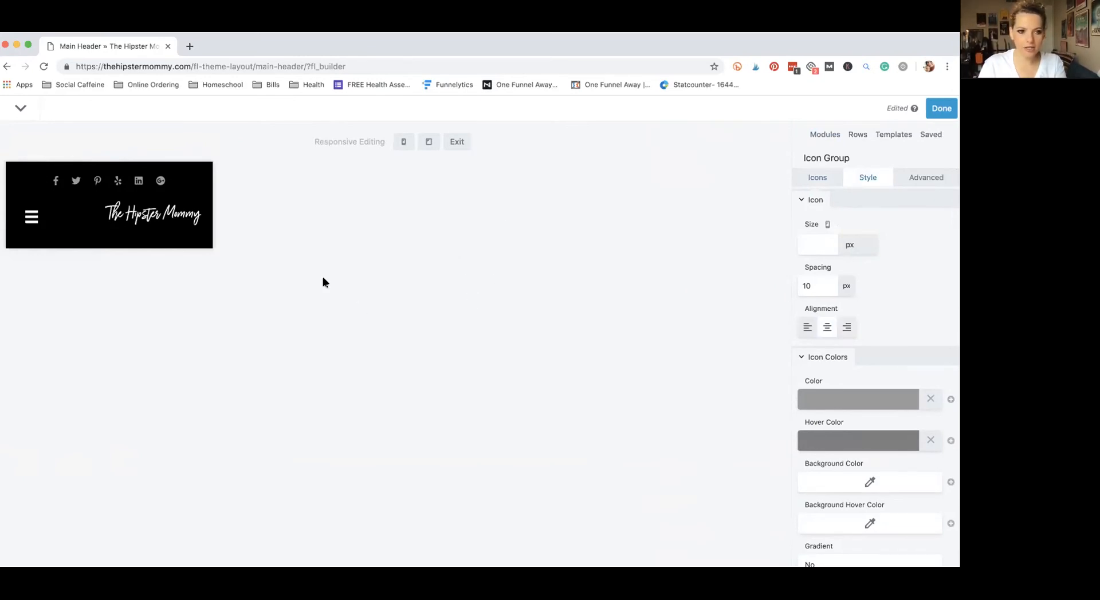
Step: Compare the header in the desktop, medium- and small-device previews, and publish the Main Header layout
key(r)
key(r)
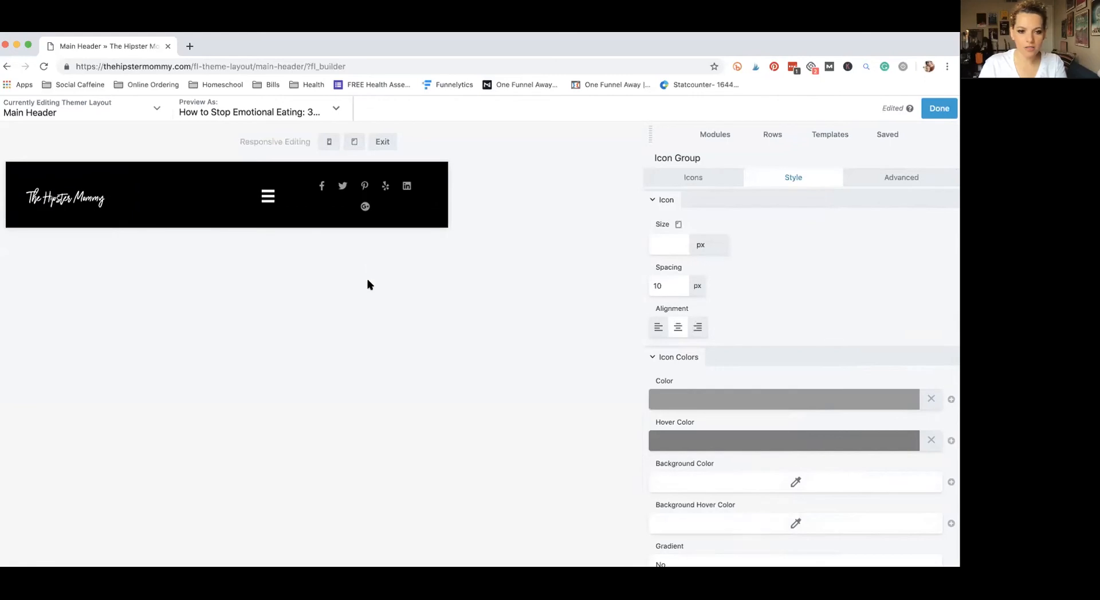
mouse_move(407, 202)
key(r)
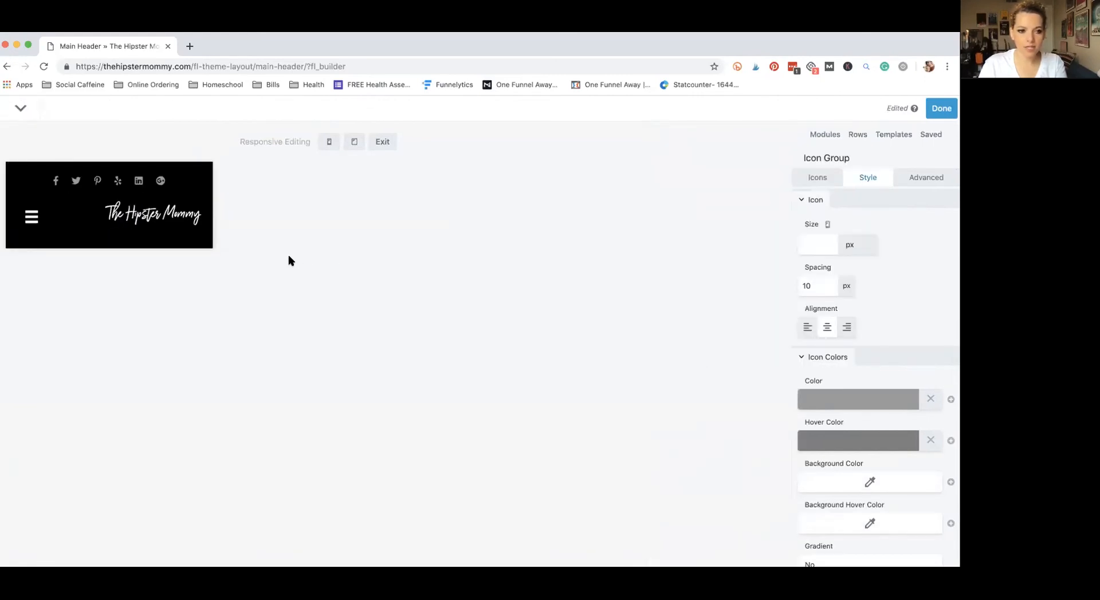
key(r)
key(r)
click(940, 109)
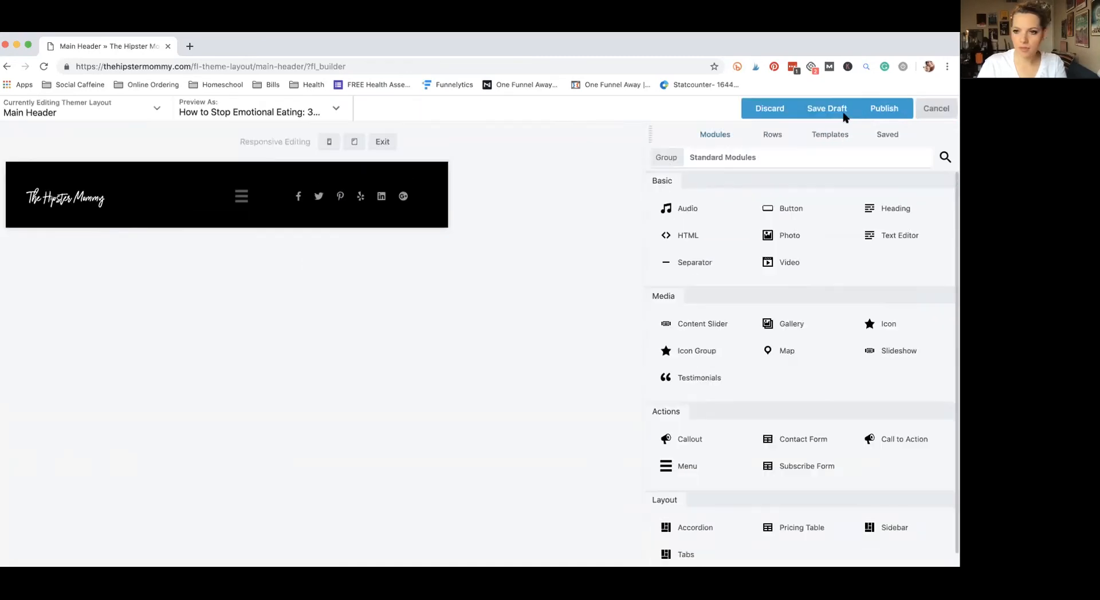
click(884, 109)
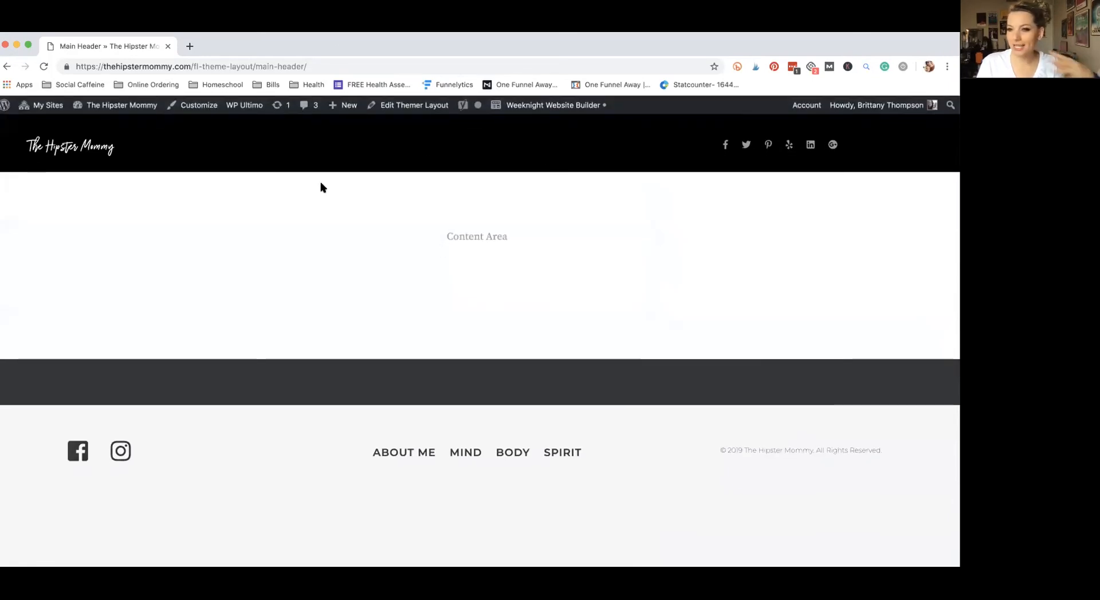
Step: Open the site's home page through the header logo and check the header's sticky, shrinking behavior on scroll
click(76, 152)
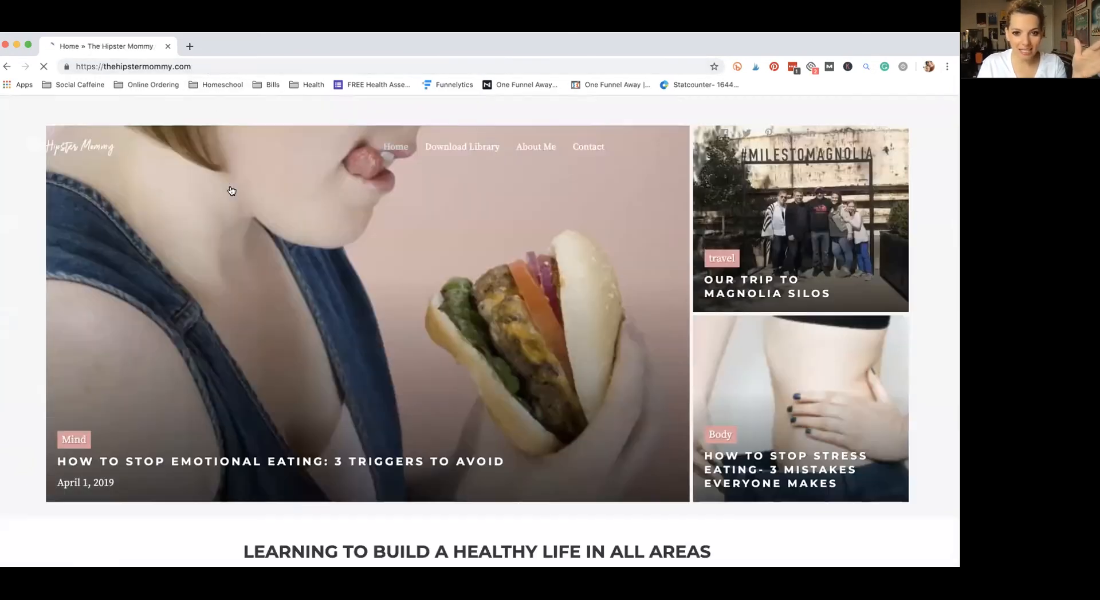
scroll(249, 263, down, 10)
scroll(250, 264, up, 10)
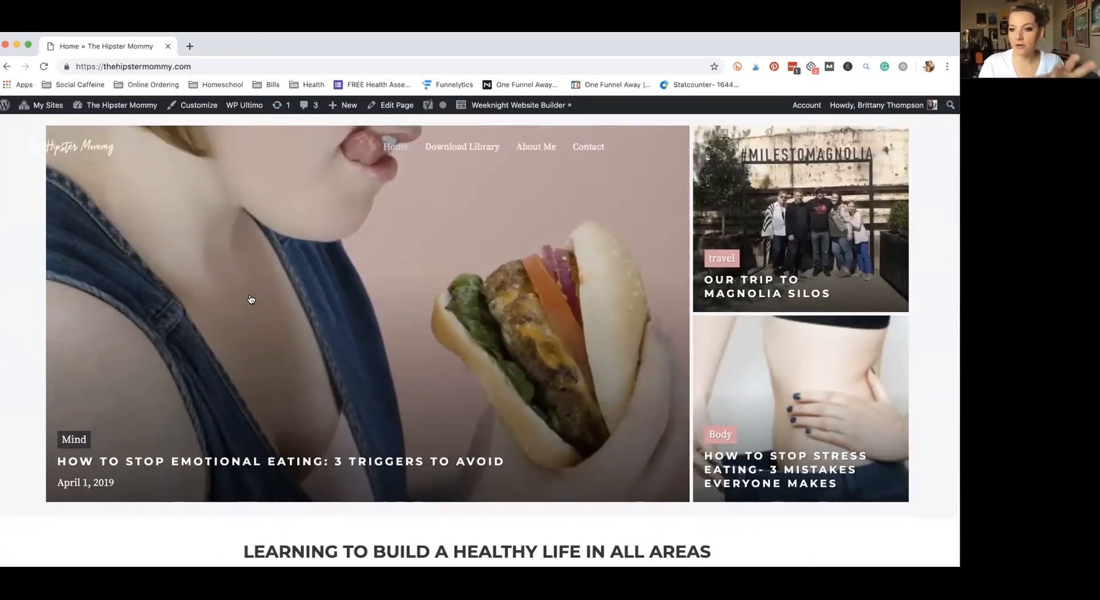
scroll(251, 299, down, 3)
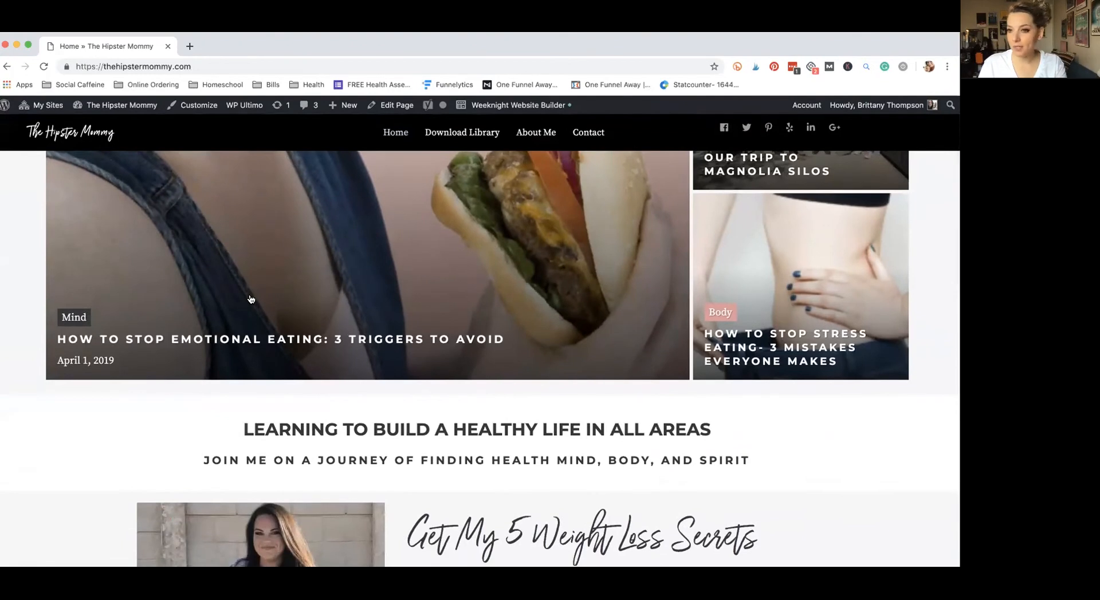
scroll(250, 299, up, 3)
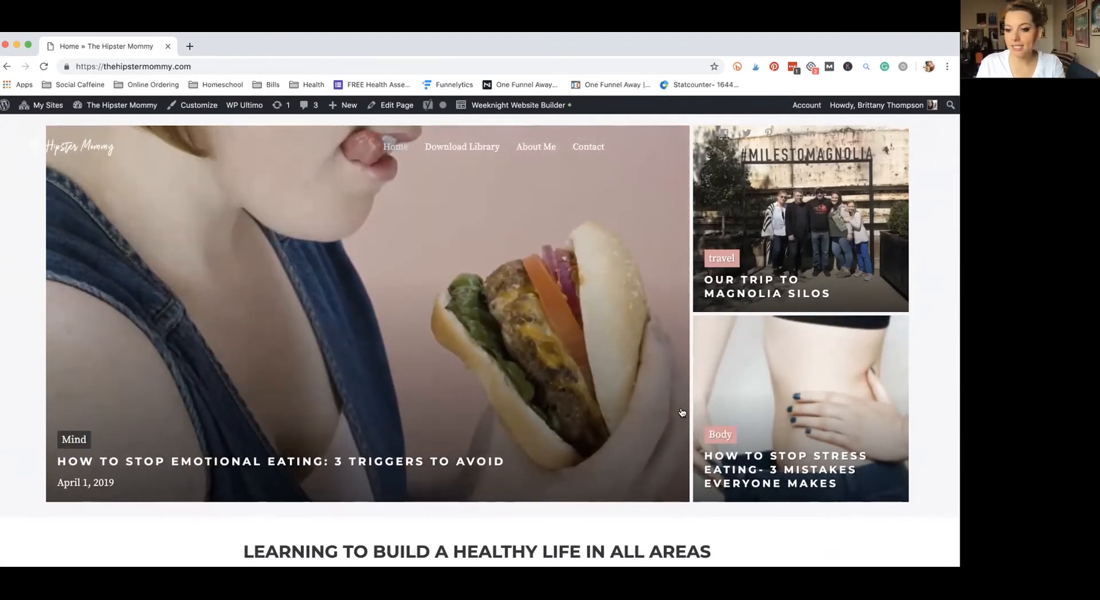
Step: Open the emotional eating blog post and examine how the header behaves at the page top and while scrolling
click(381, 416)
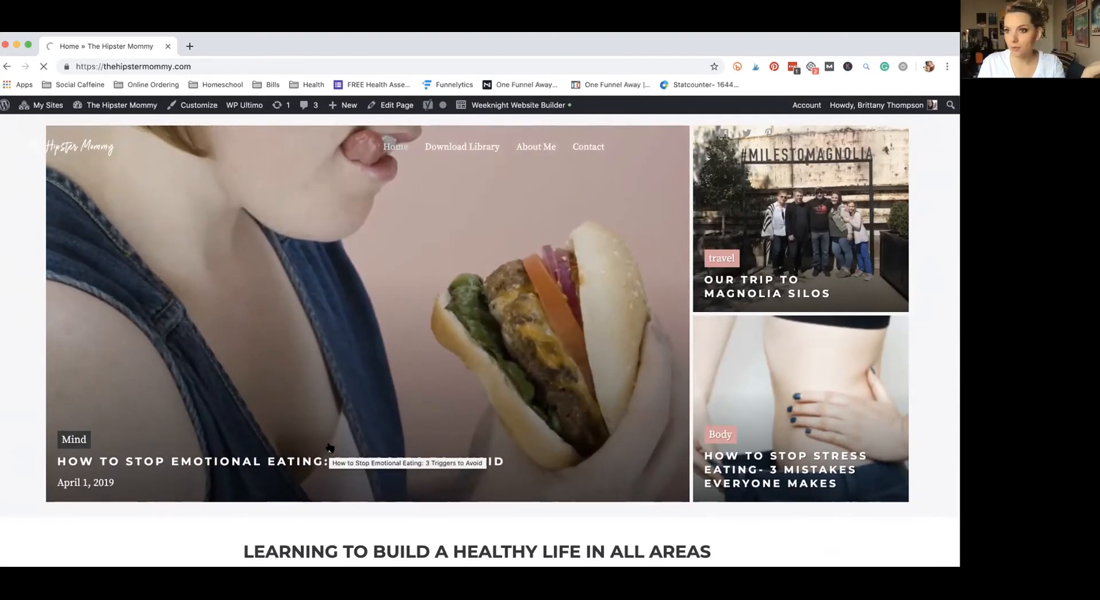
scroll(385, 212, down, 2)
scroll(385, 213, down, 2)
scroll(385, 214, up, 4)
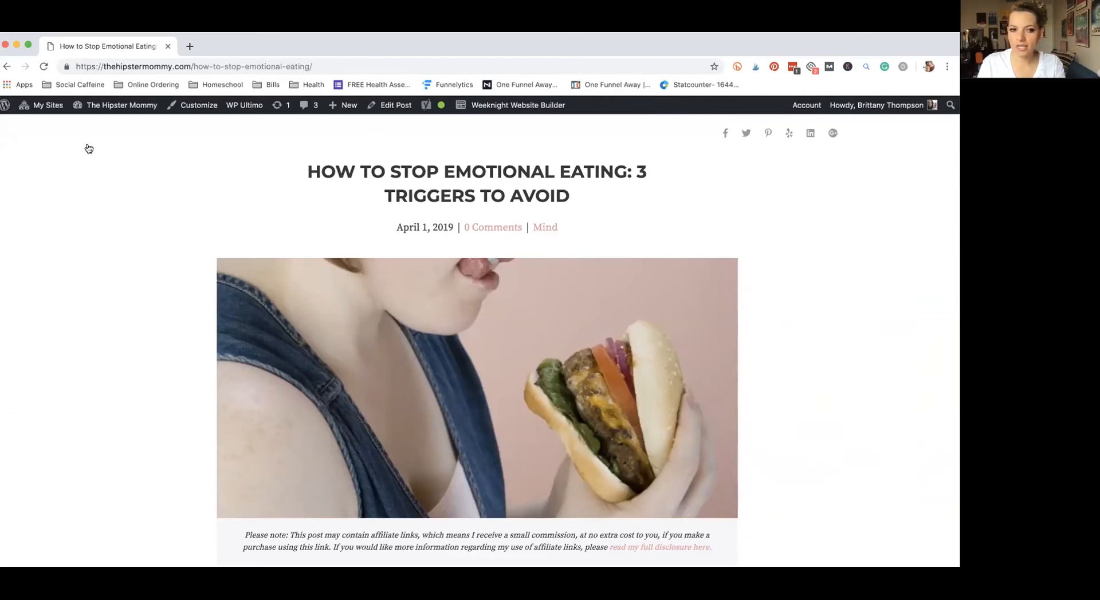
scroll(652, 301, down, 7)
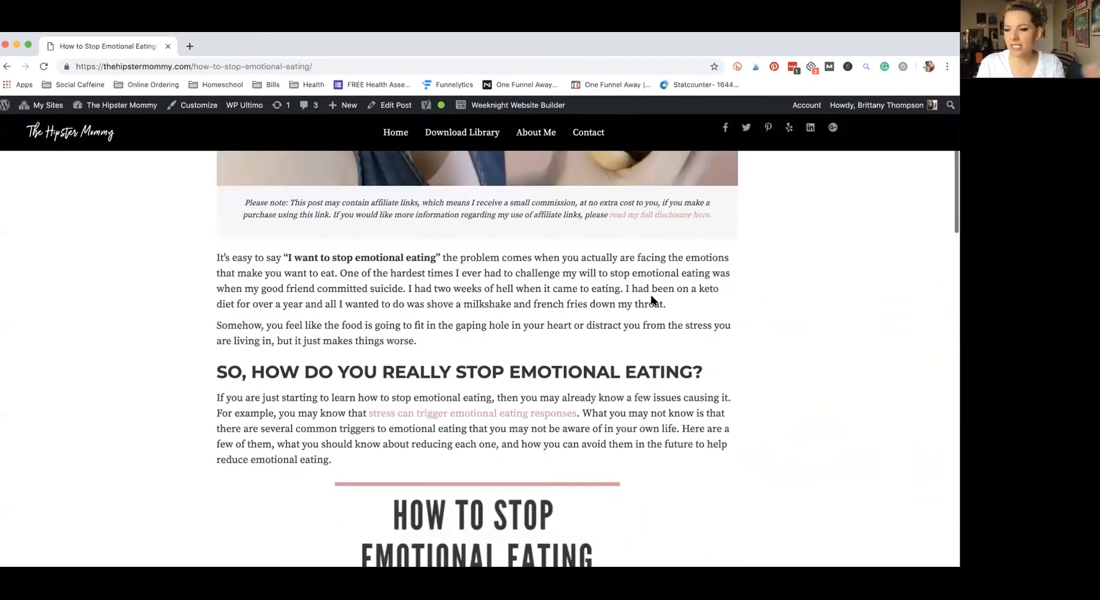
scroll(651, 300, down, 3)
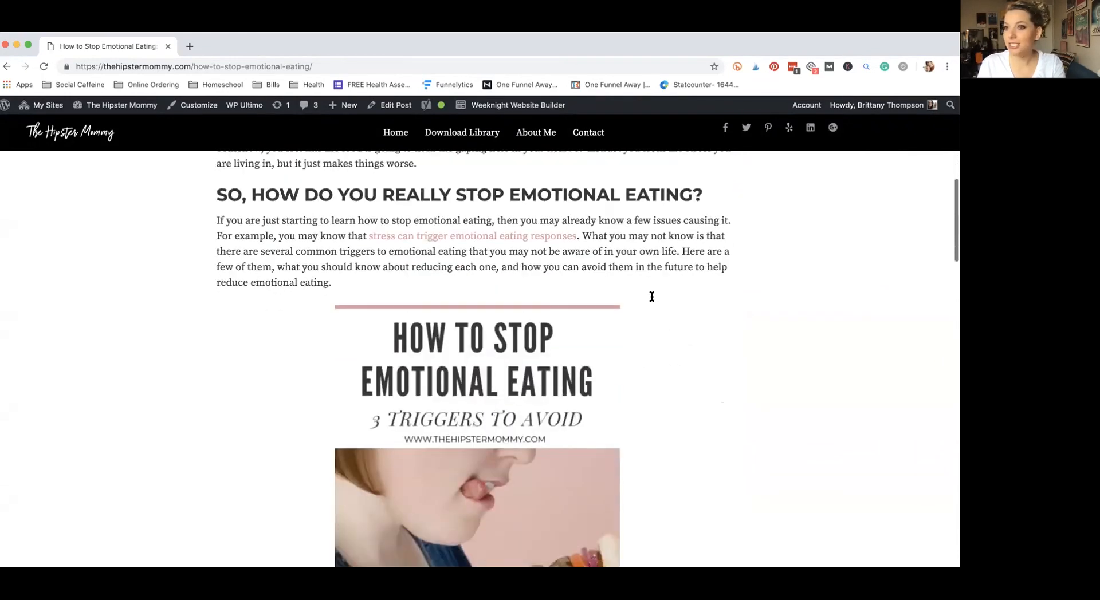
scroll(651, 300, up, 10)
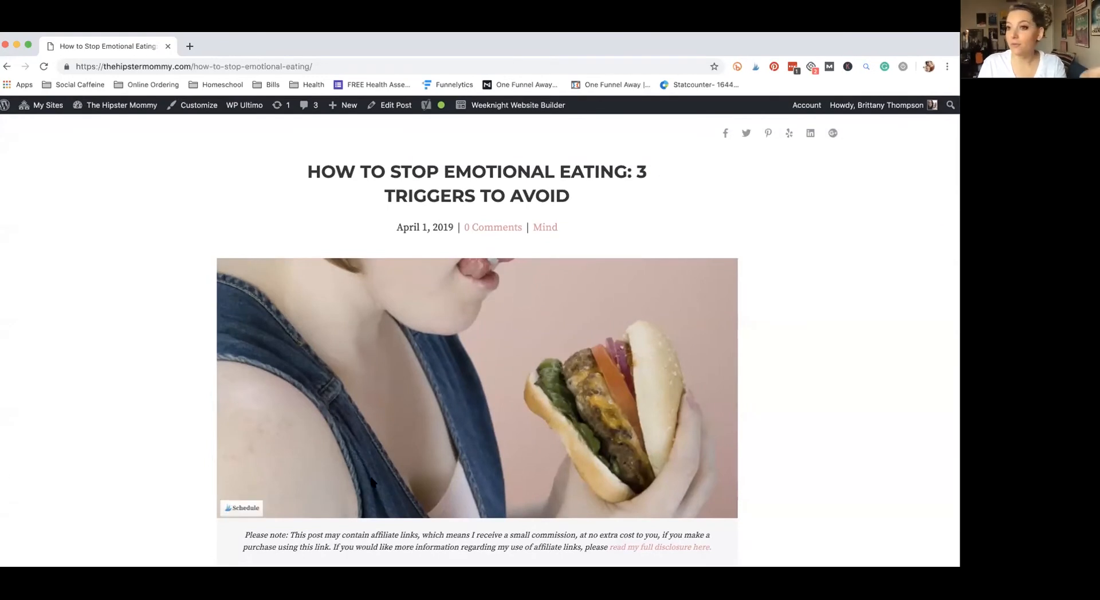
scroll(373, 318, down, 3)
scroll(374, 326, down, 4)
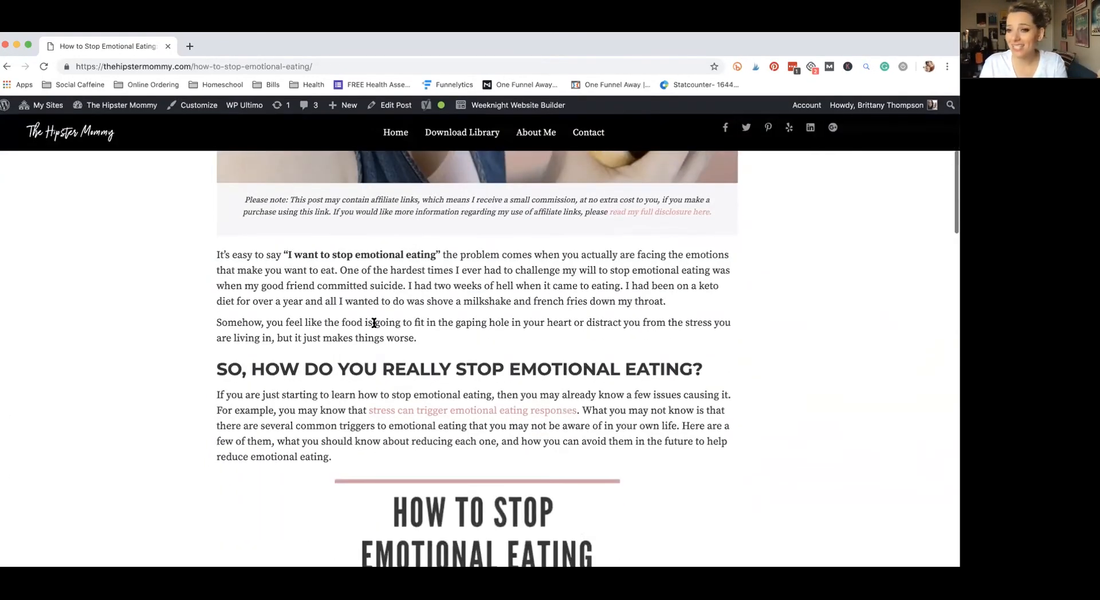
scroll(374, 327, up, 3)
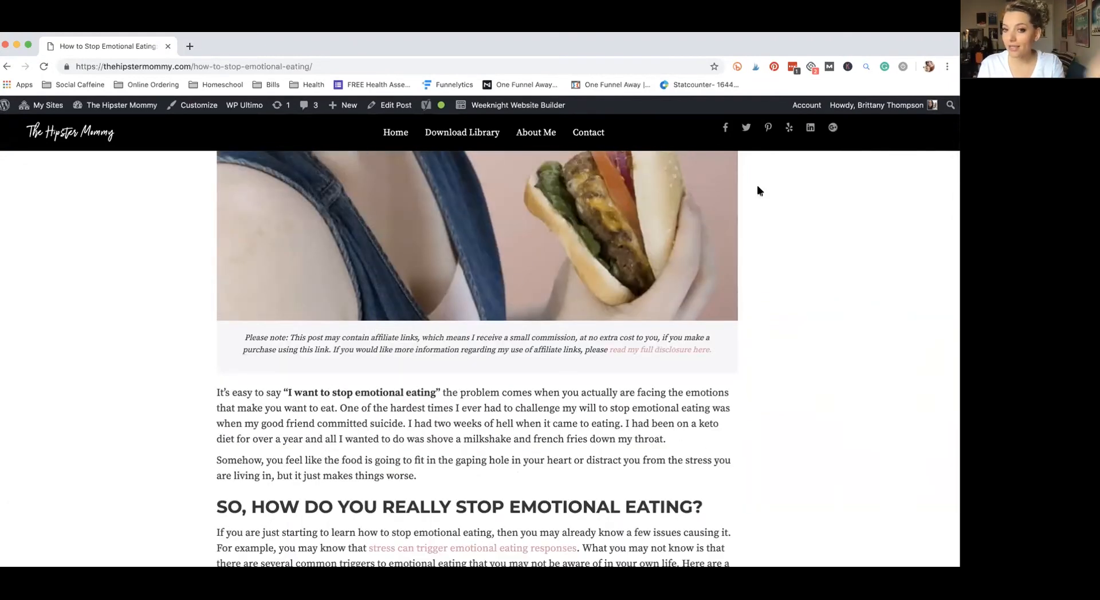
Step: Open the Main Header layout in the website builder from the blog post
mouse_move(504, 105)
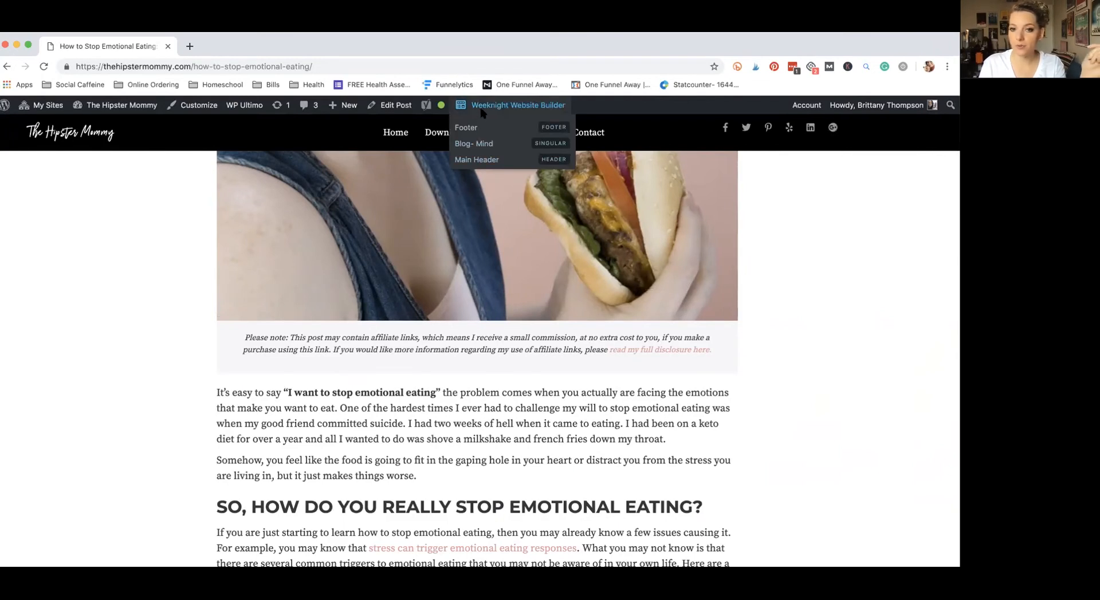
click(477, 161)
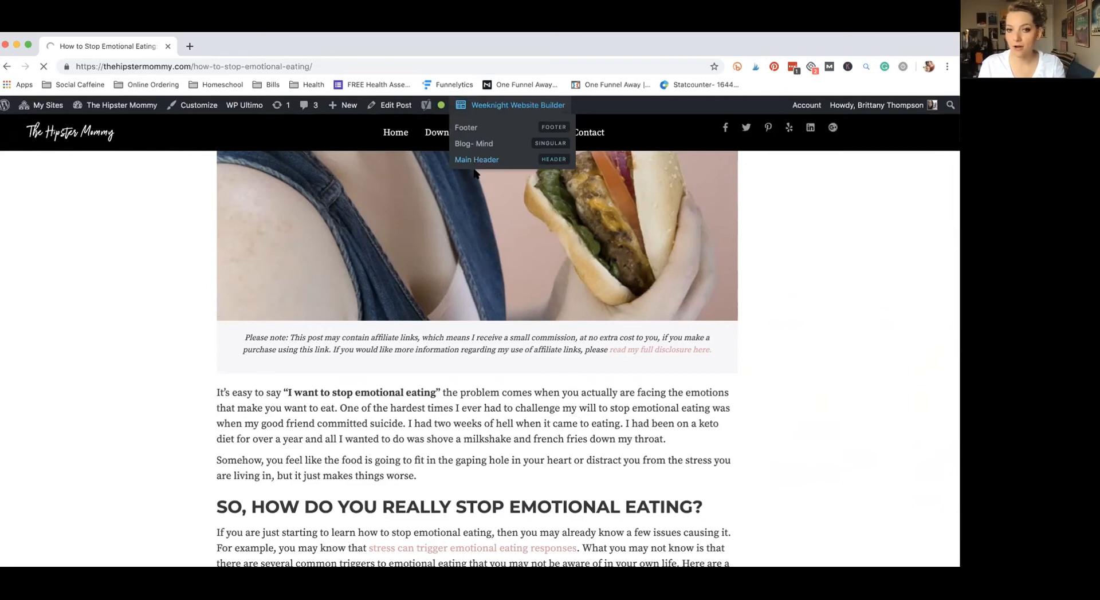
Step: Go to the site dashboard and open the Main Header themer layout for editing from the list of themer layouts
mouse_move(127, 117)
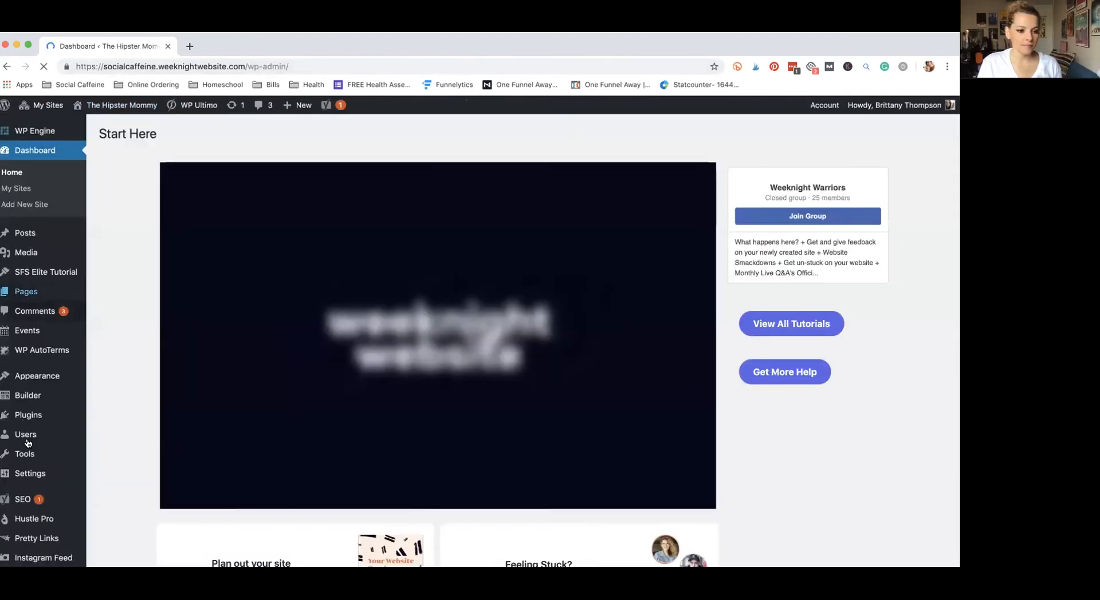
scroll(26, 443, down, 2)
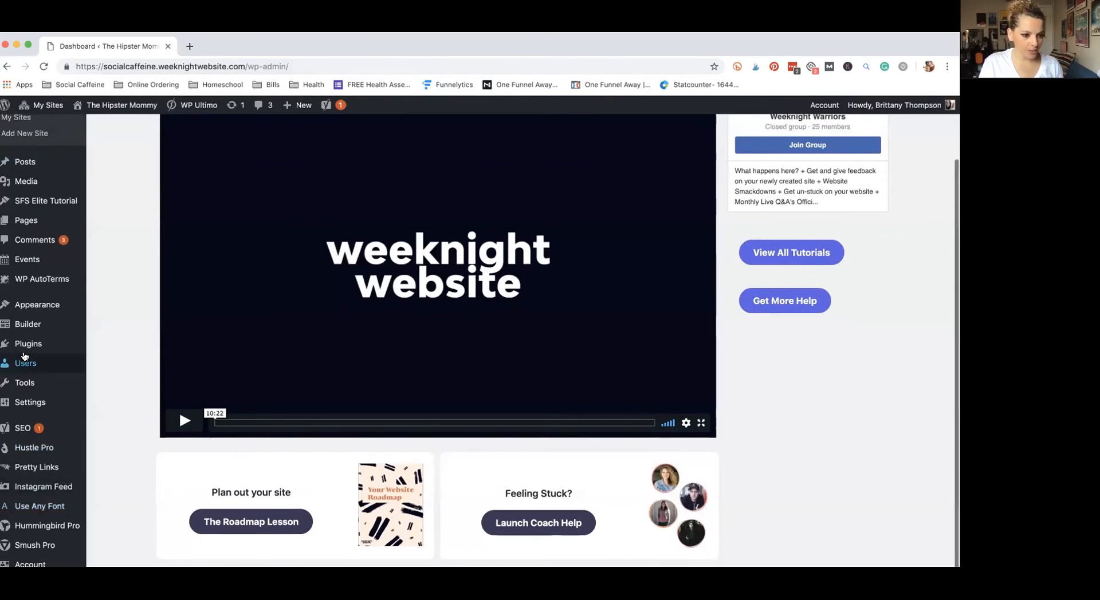
mouse_move(31, 331)
click(122, 327)
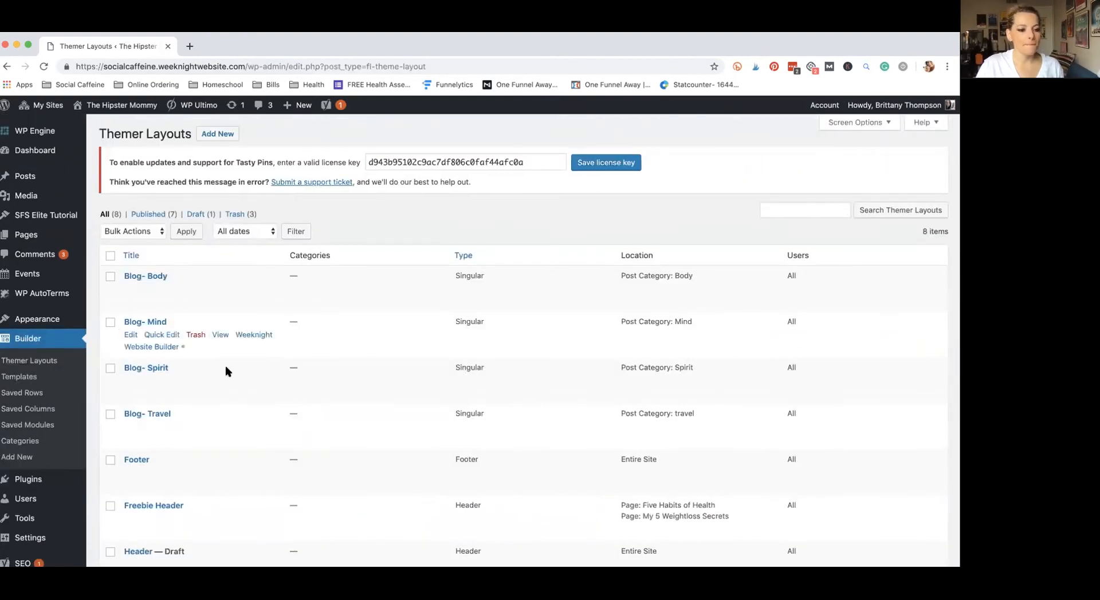
scroll(227, 372, down, 3)
mouse_move(146, 496)
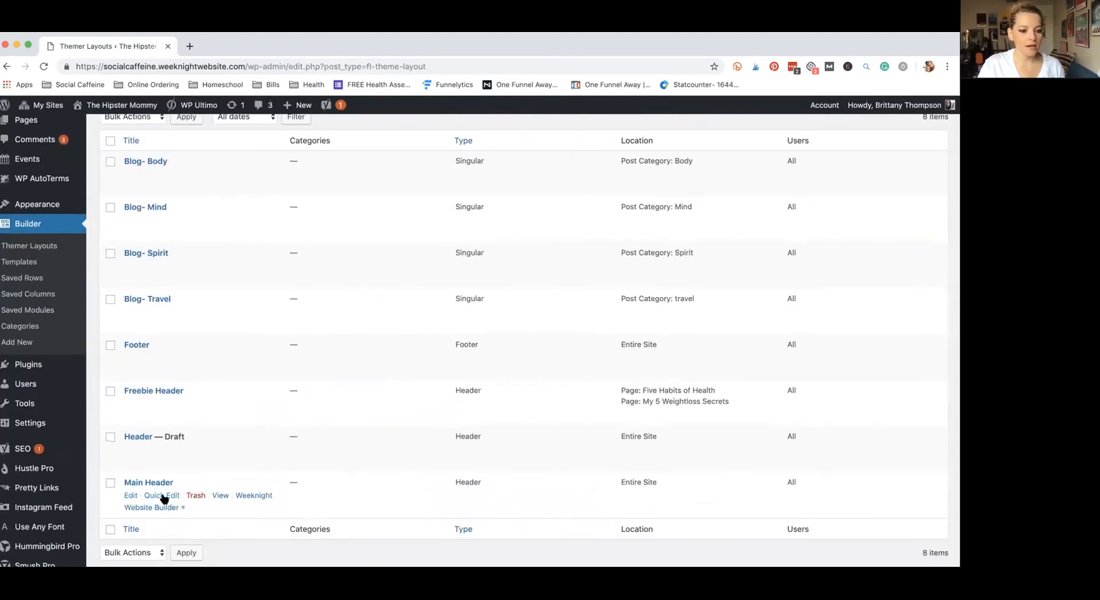
click(131, 496)
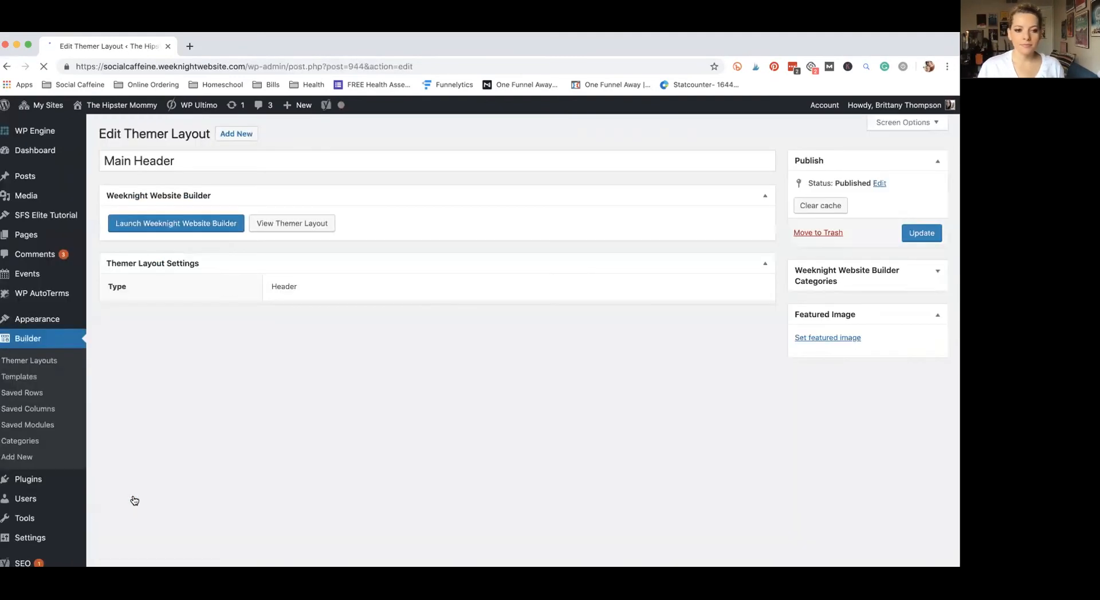
Step: Set the Main Header's background to Default and its overlay to No, and update the layout
click(433, 411)
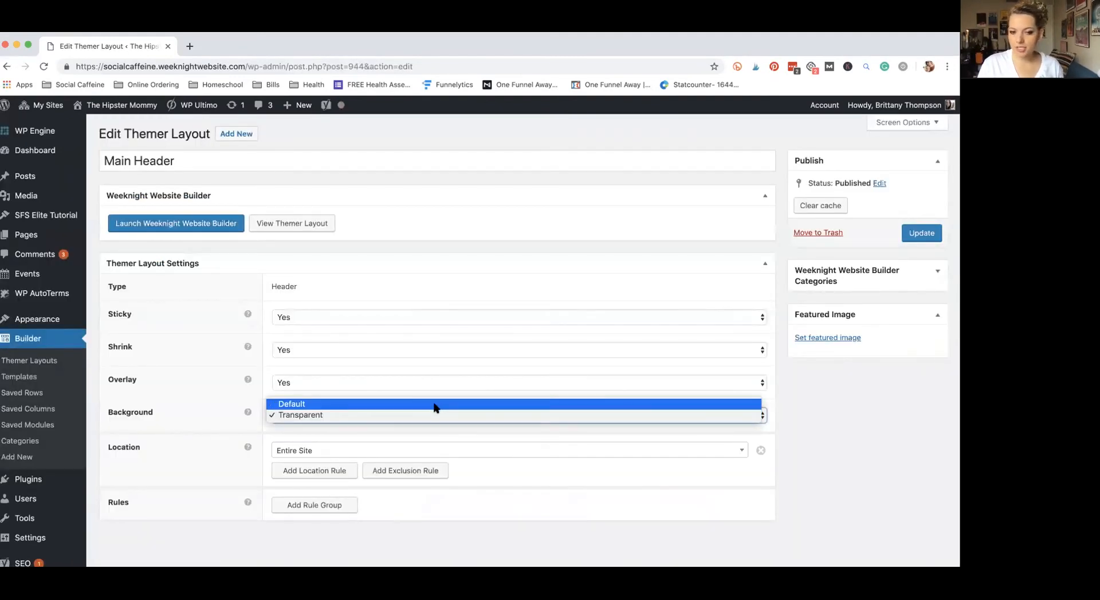
click(434, 403)
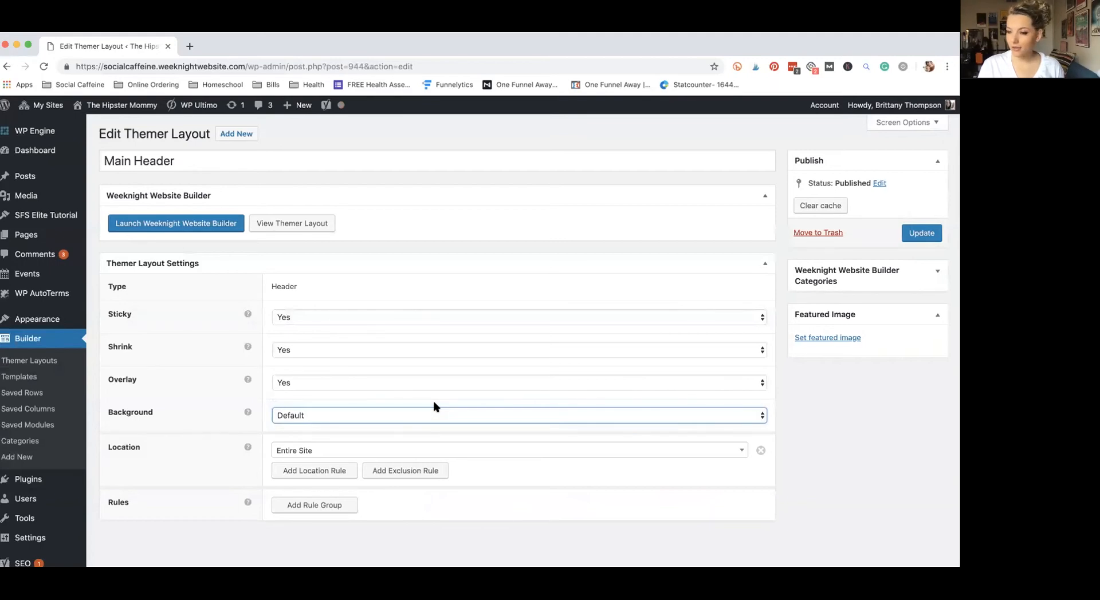
click(428, 383)
click(431, 391)
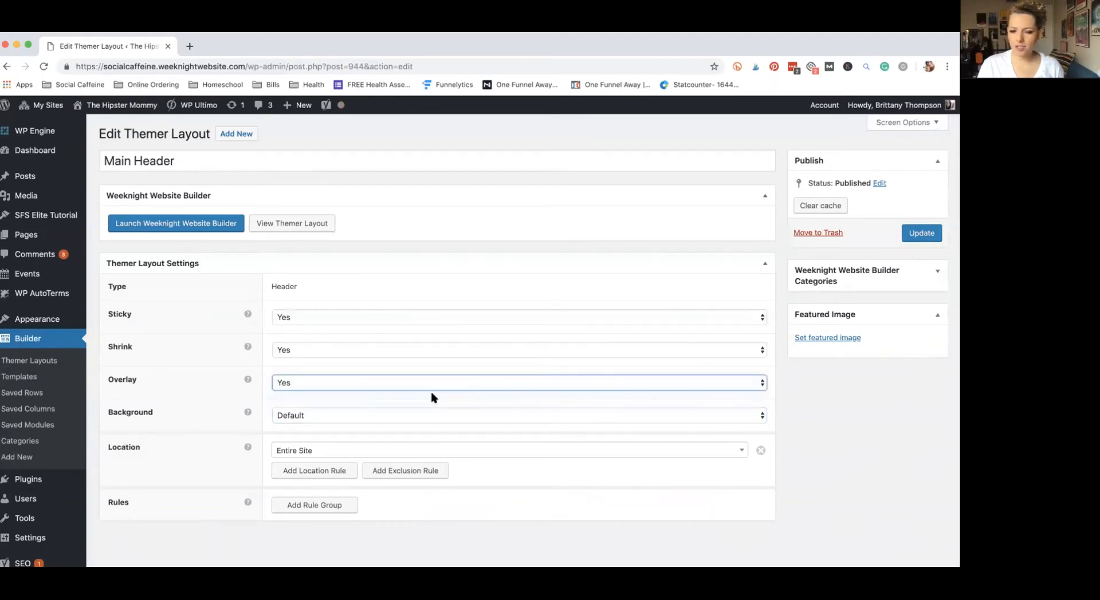
click(627, 521)
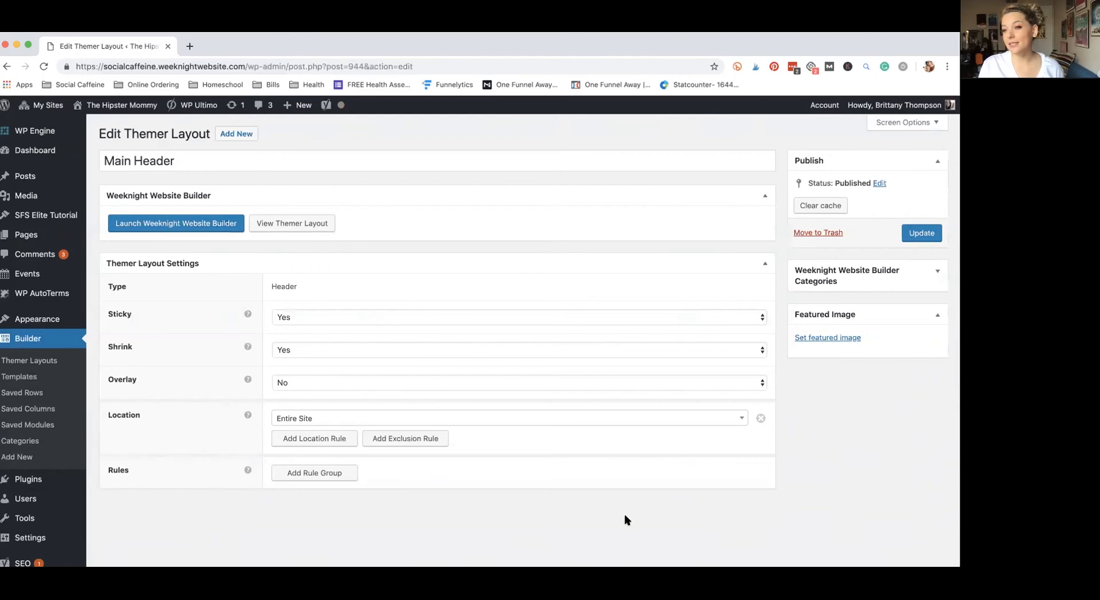
click(926, 240)
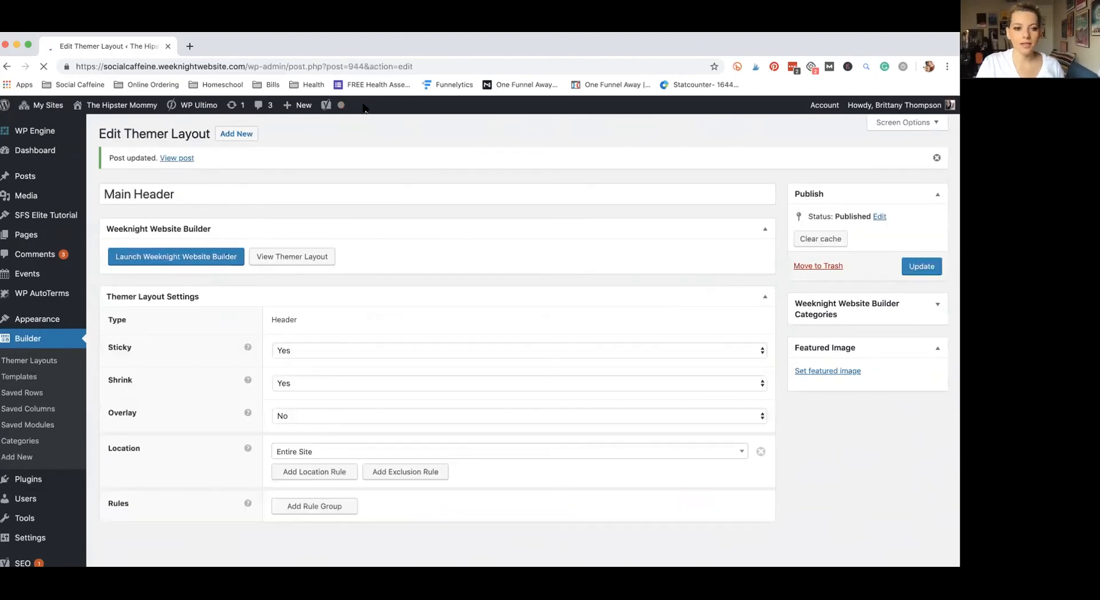
Step: Open the site's home page and check the non-overlay header at the page top and while scrolling
click(104, 129)
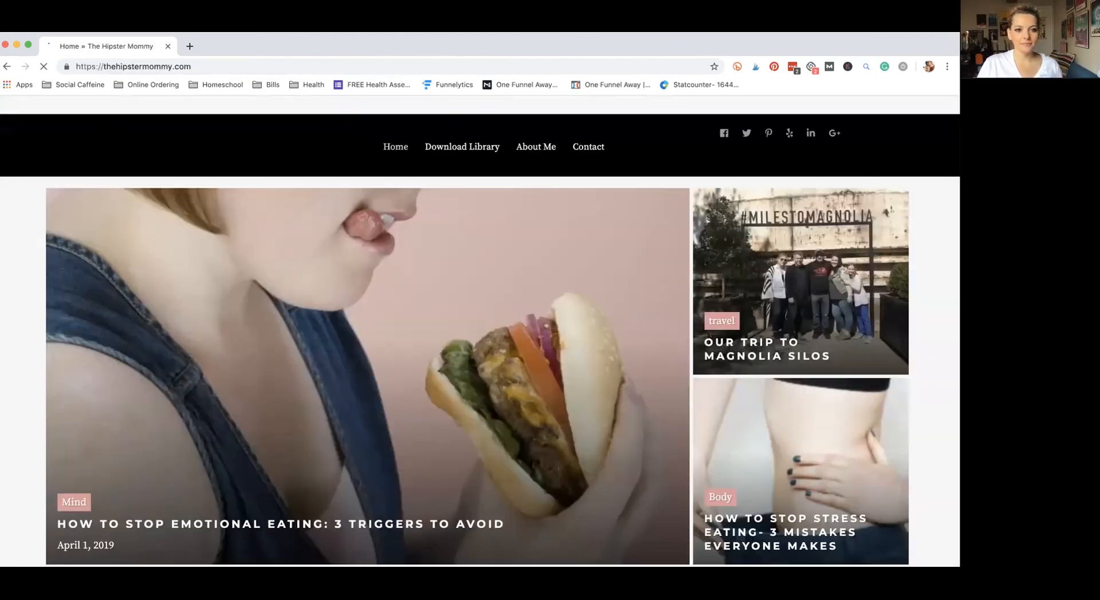
scroll(538, 138, down, 10)
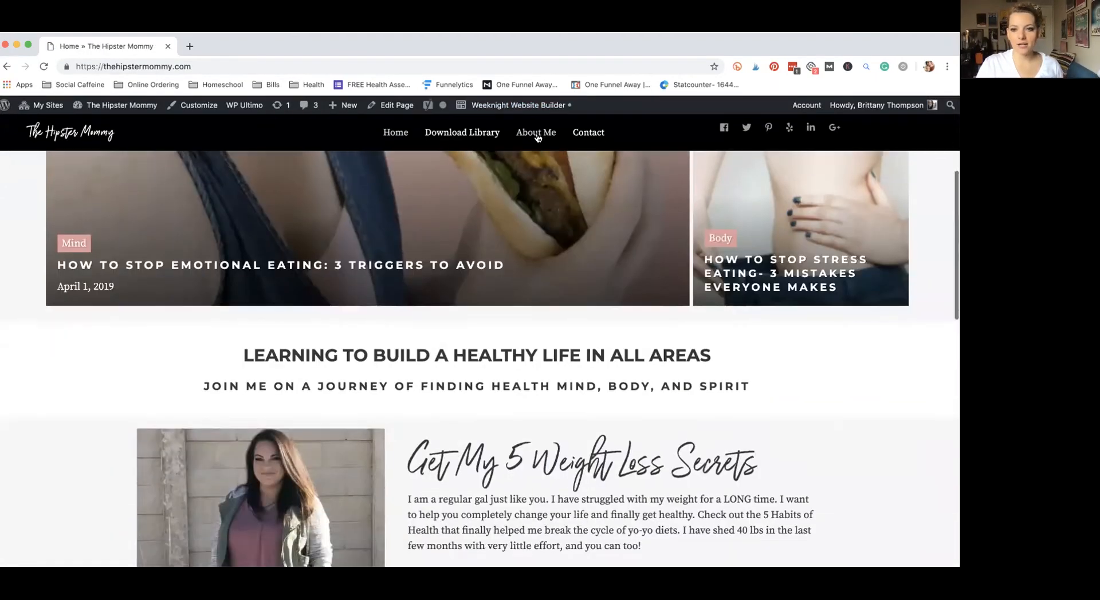
scroll(536, 263, up, 10)
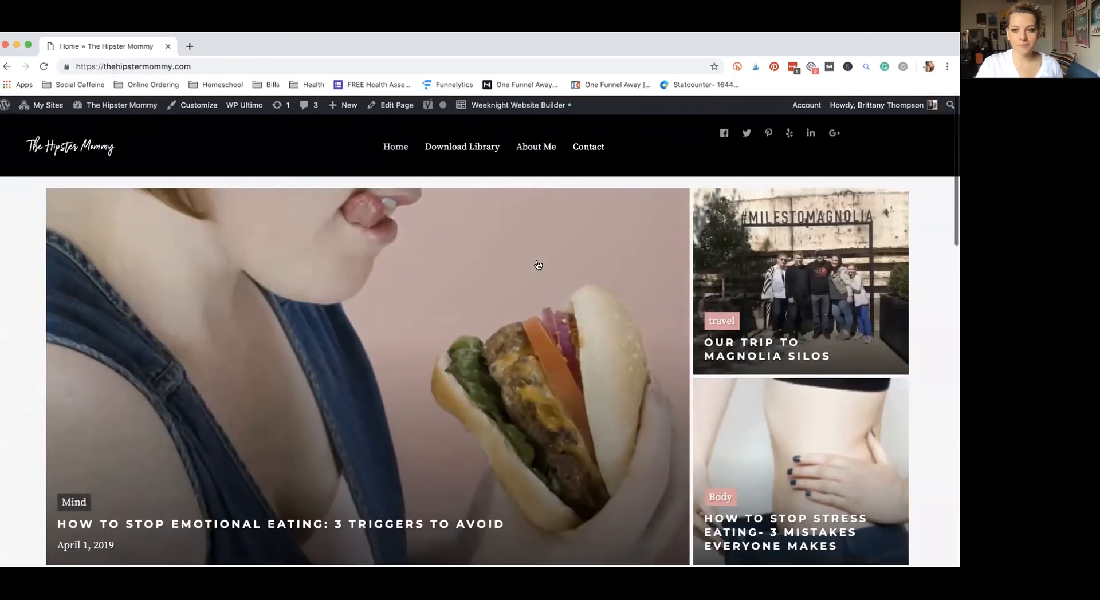
scroll(537, 265, down, 10)
scroll(538, 264, up, 10)
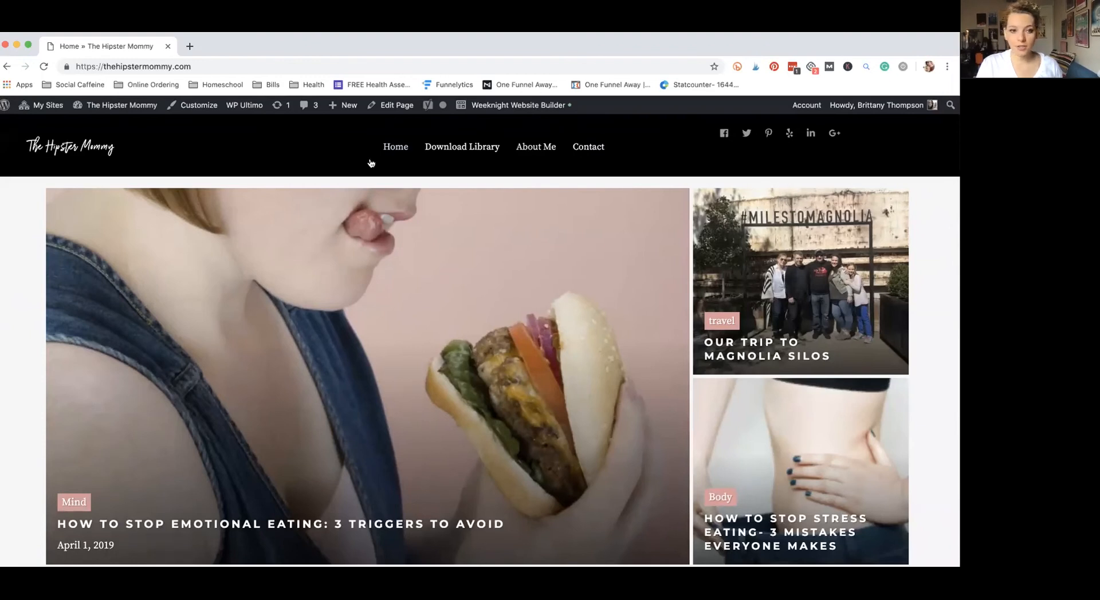
Step: Open the Main Header layout in the website builder from the home page and bring up the menu column's settings
mouse_move(502, 112)
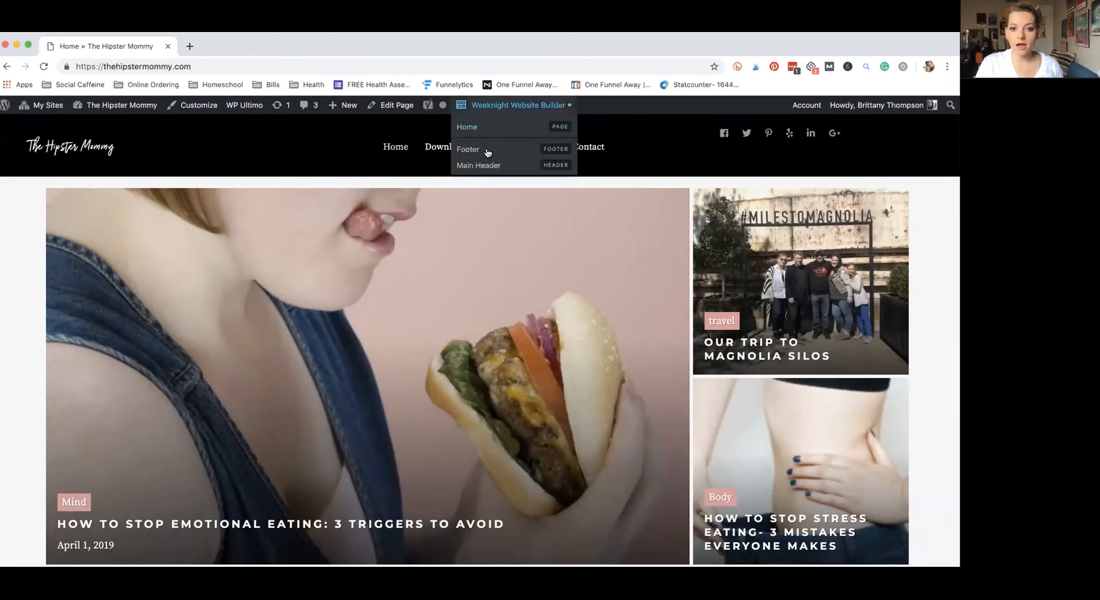
click(484, 166)
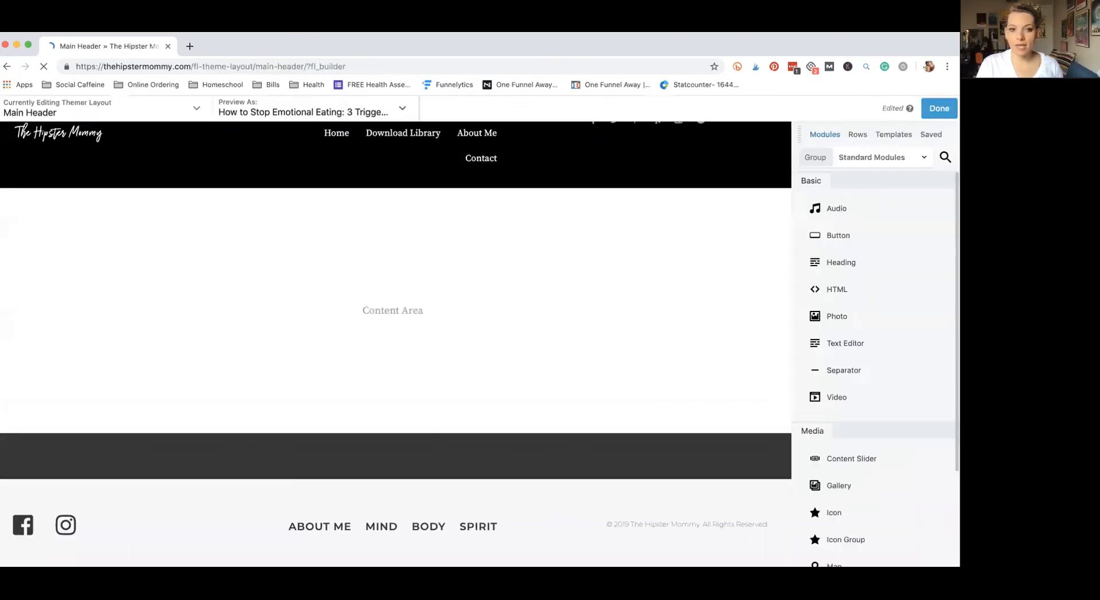
mouse_move(333, 141)
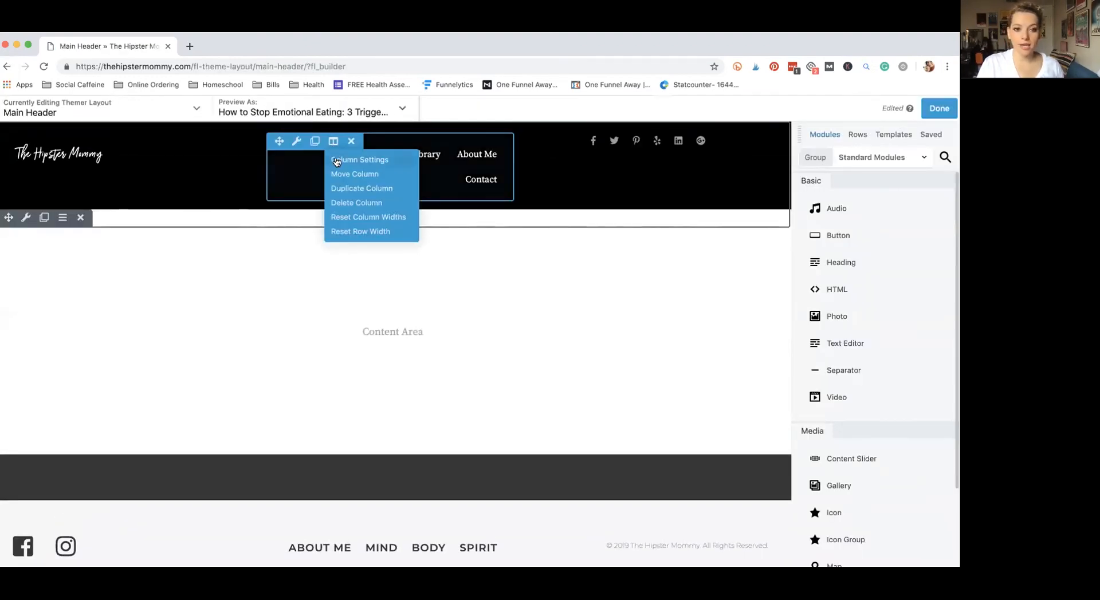
click(335, 160)
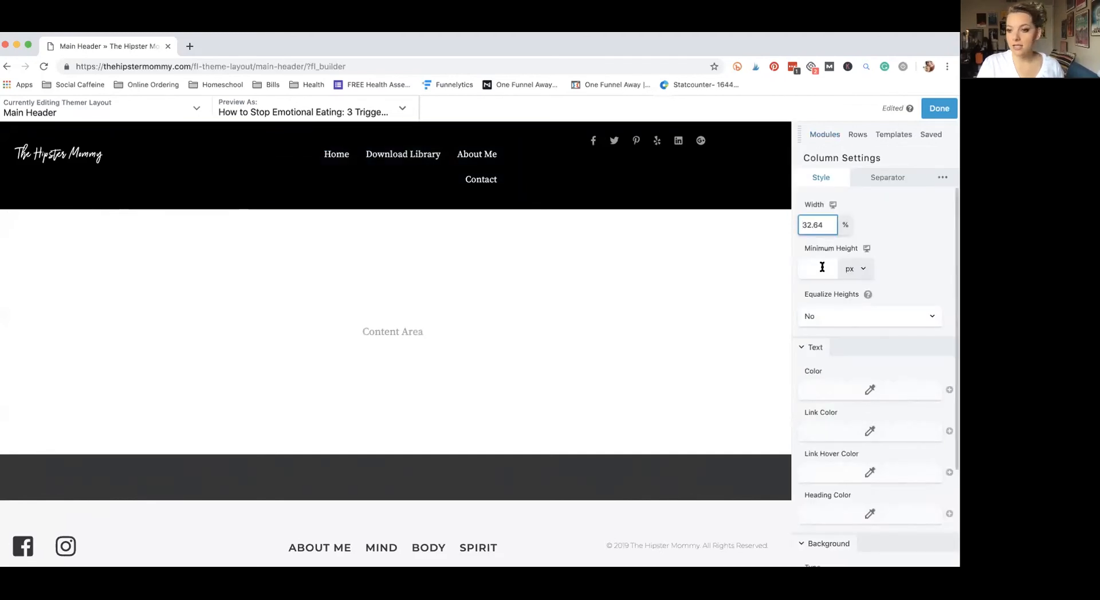
Step: Equalize the header column heights, center them vertically, and widen the menu column to 34.27%
mouse_move(411, 180)
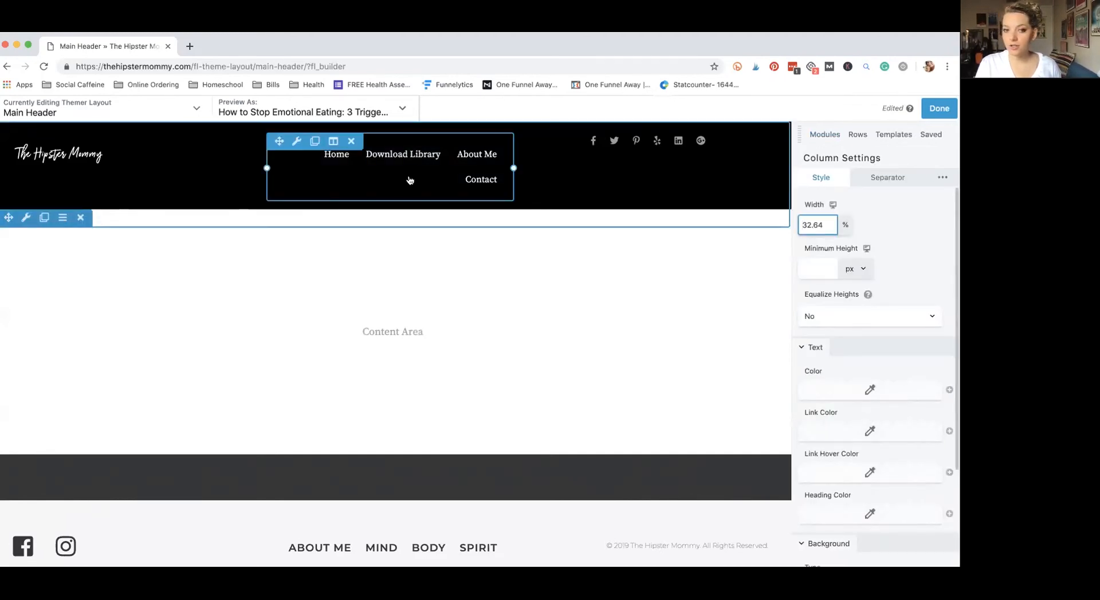
click(333, 142)
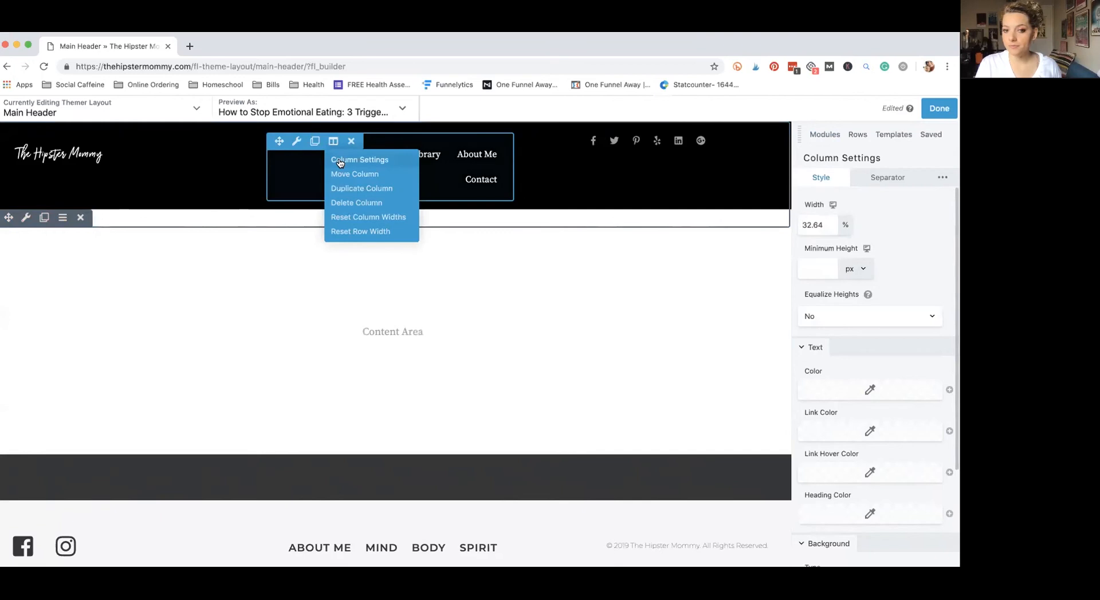
click(339, 160)
click(840, 315)
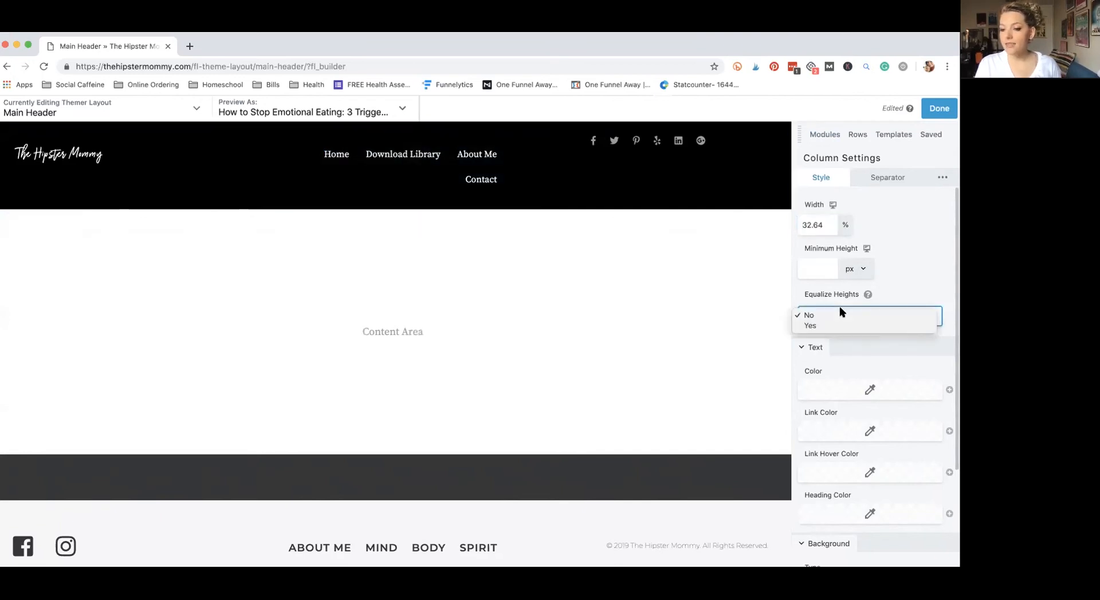
click(839, 326)
click(840, 365)
click(839, 368)
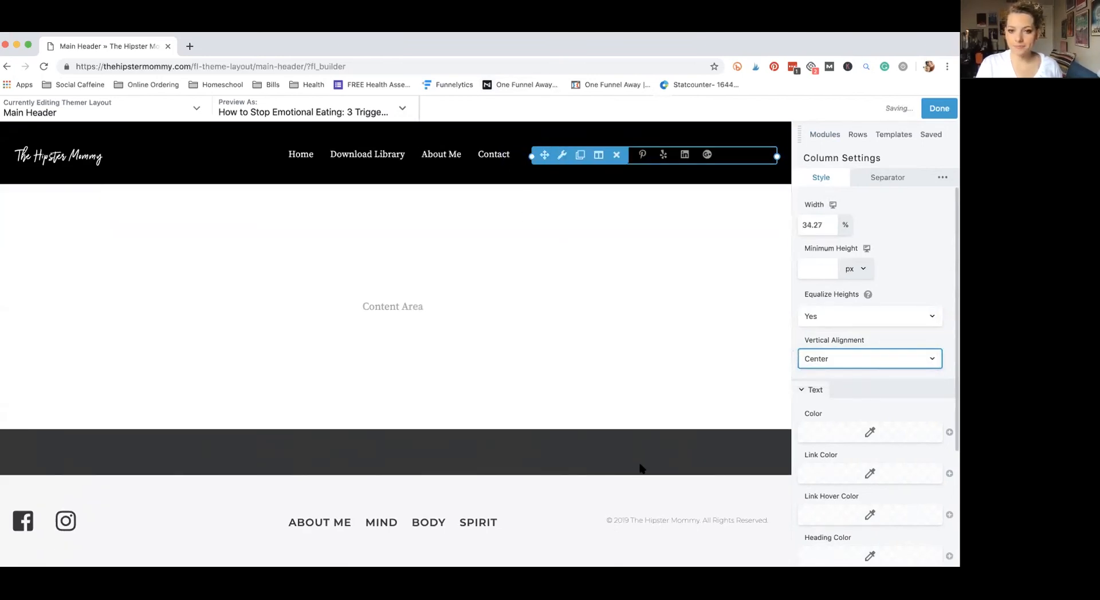
Step: Look through the remaining column style options and publish the Main Header layout
scroll(894, 517, down, 3)
scroll(893, 517, down, 6)
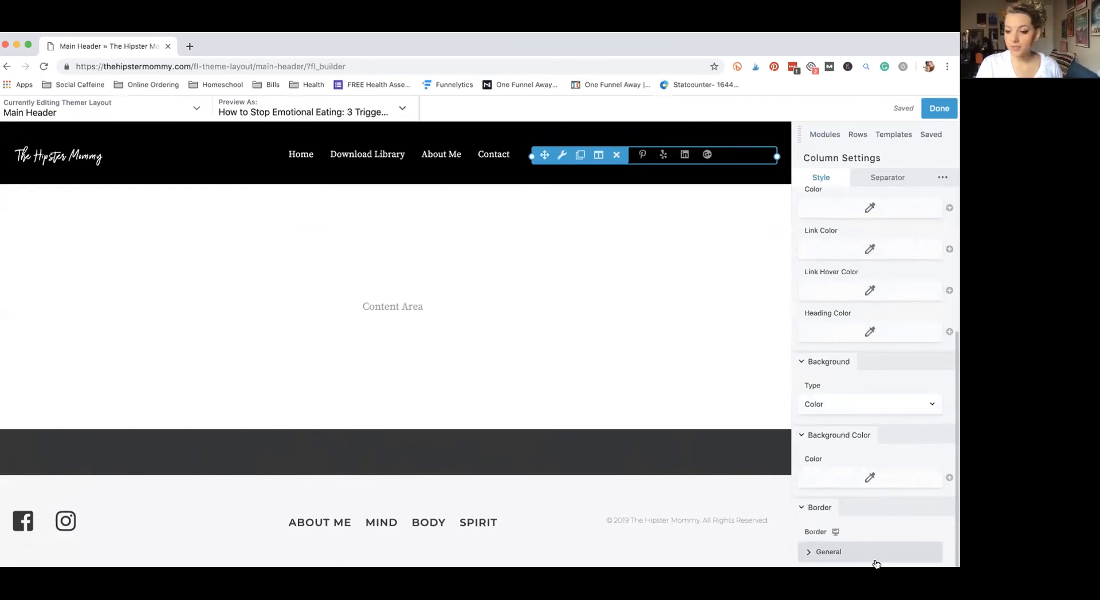
click(937, 110)
click(880, 106)
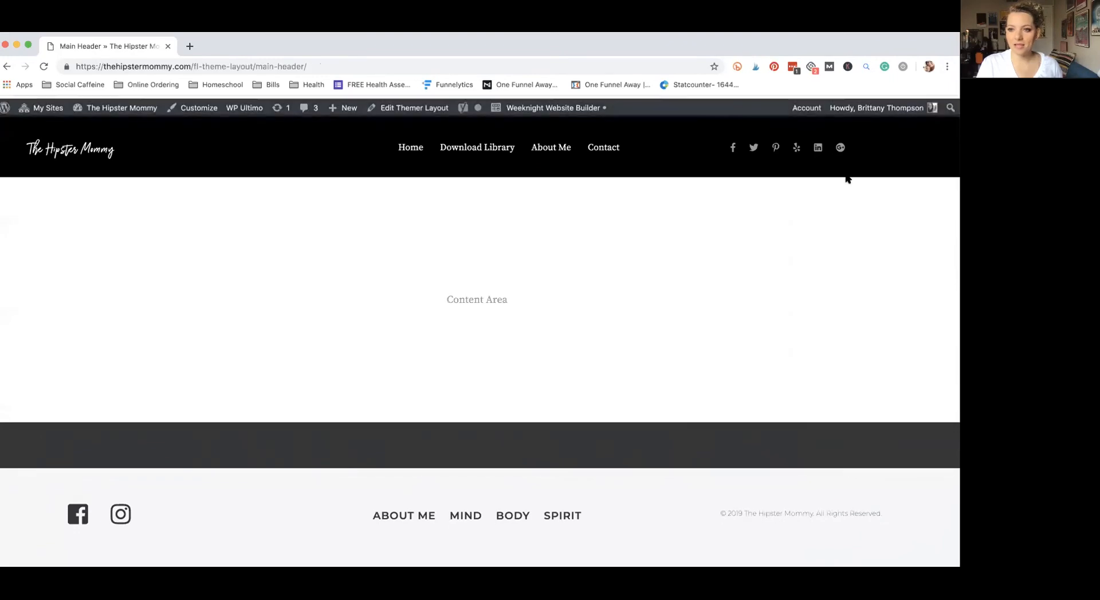
Step: Return to the home page through the header logo and check the realigned header's sticky, shrinking behavior on scroll
click(66, 156)
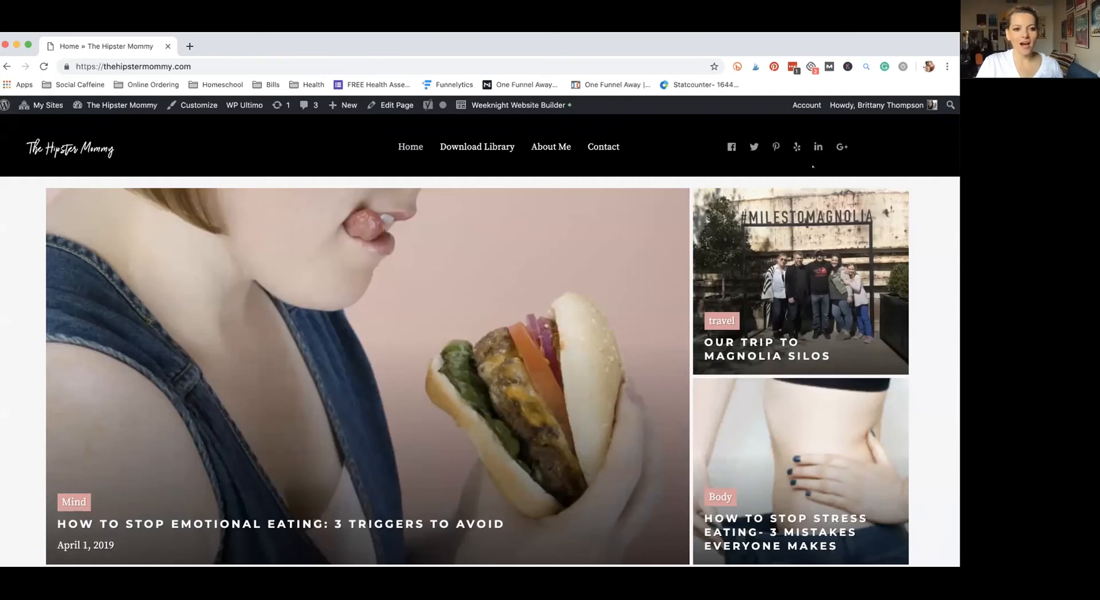
scroll(376, 183, down, 15)
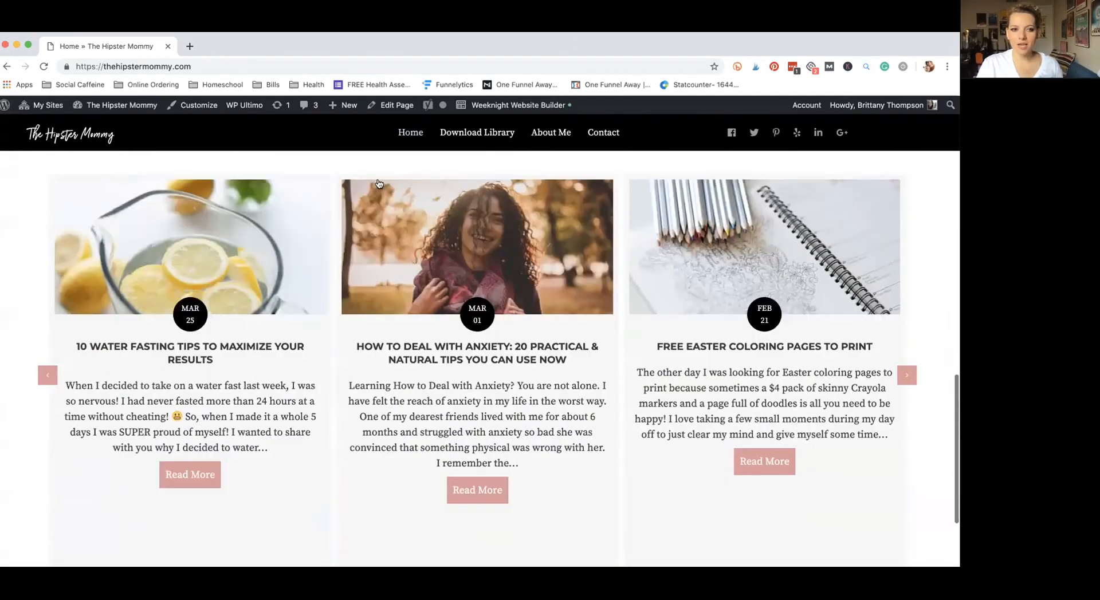
scroll(377, 183, up, 15)
scroll(376, 183, down, 5)
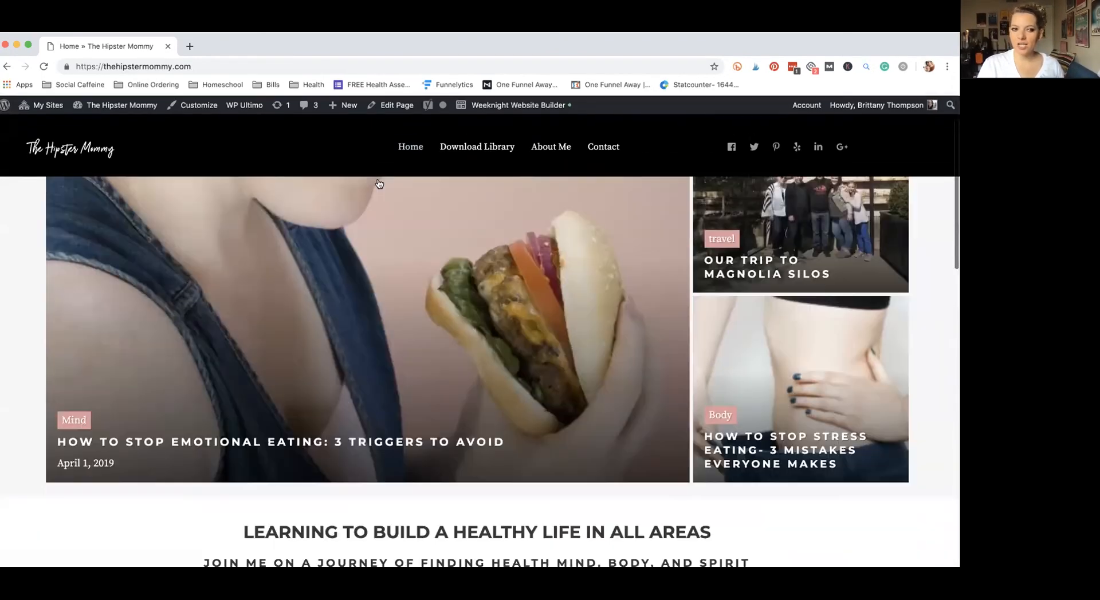
scroll(377, 183, down, 10)
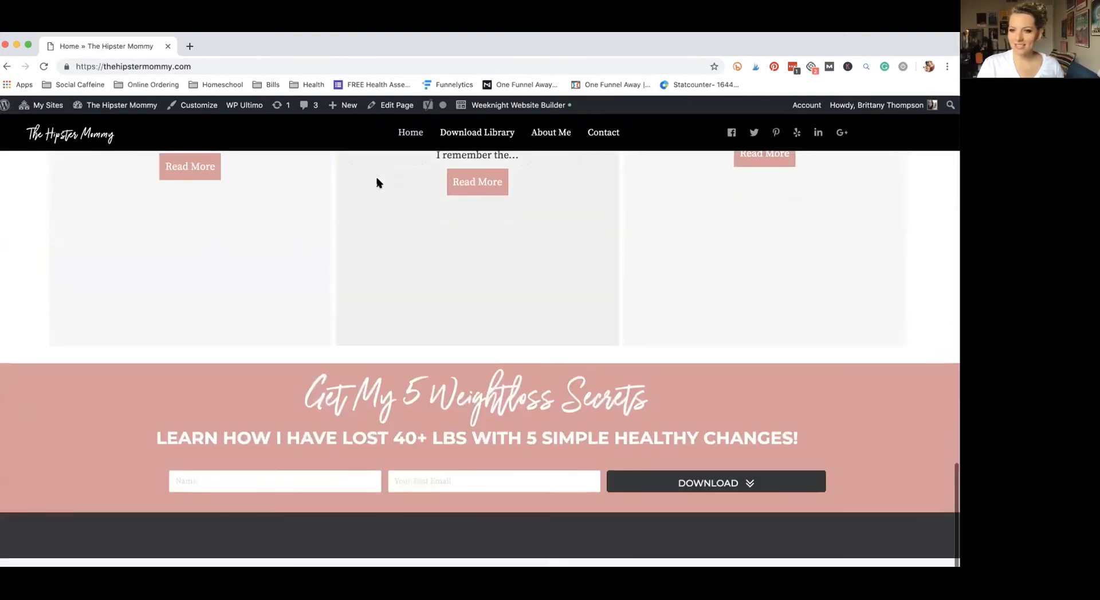
scroll(376, 183, up, 20)
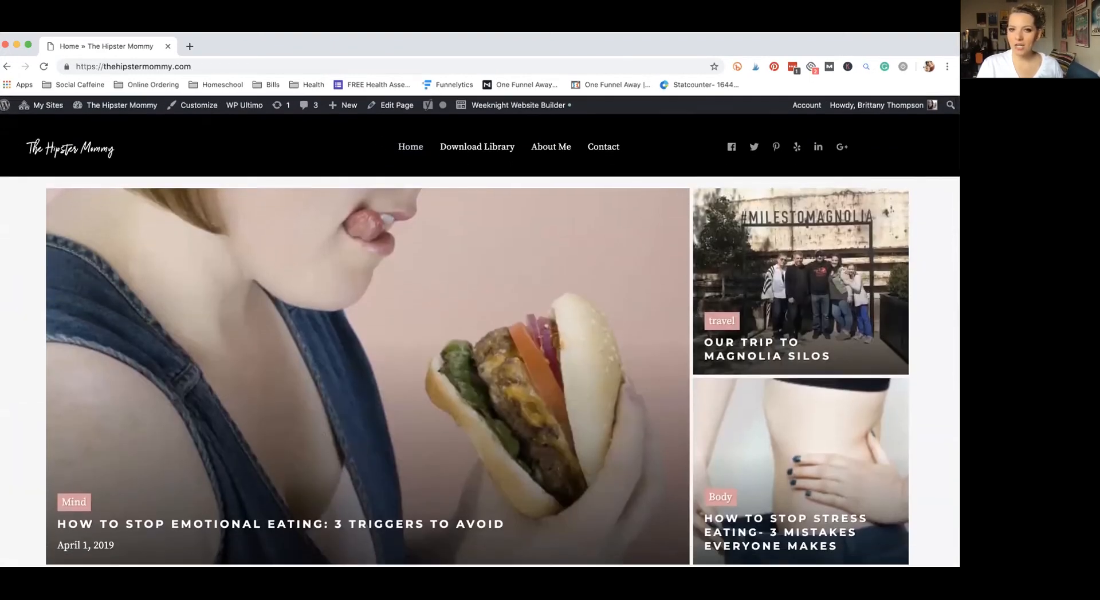